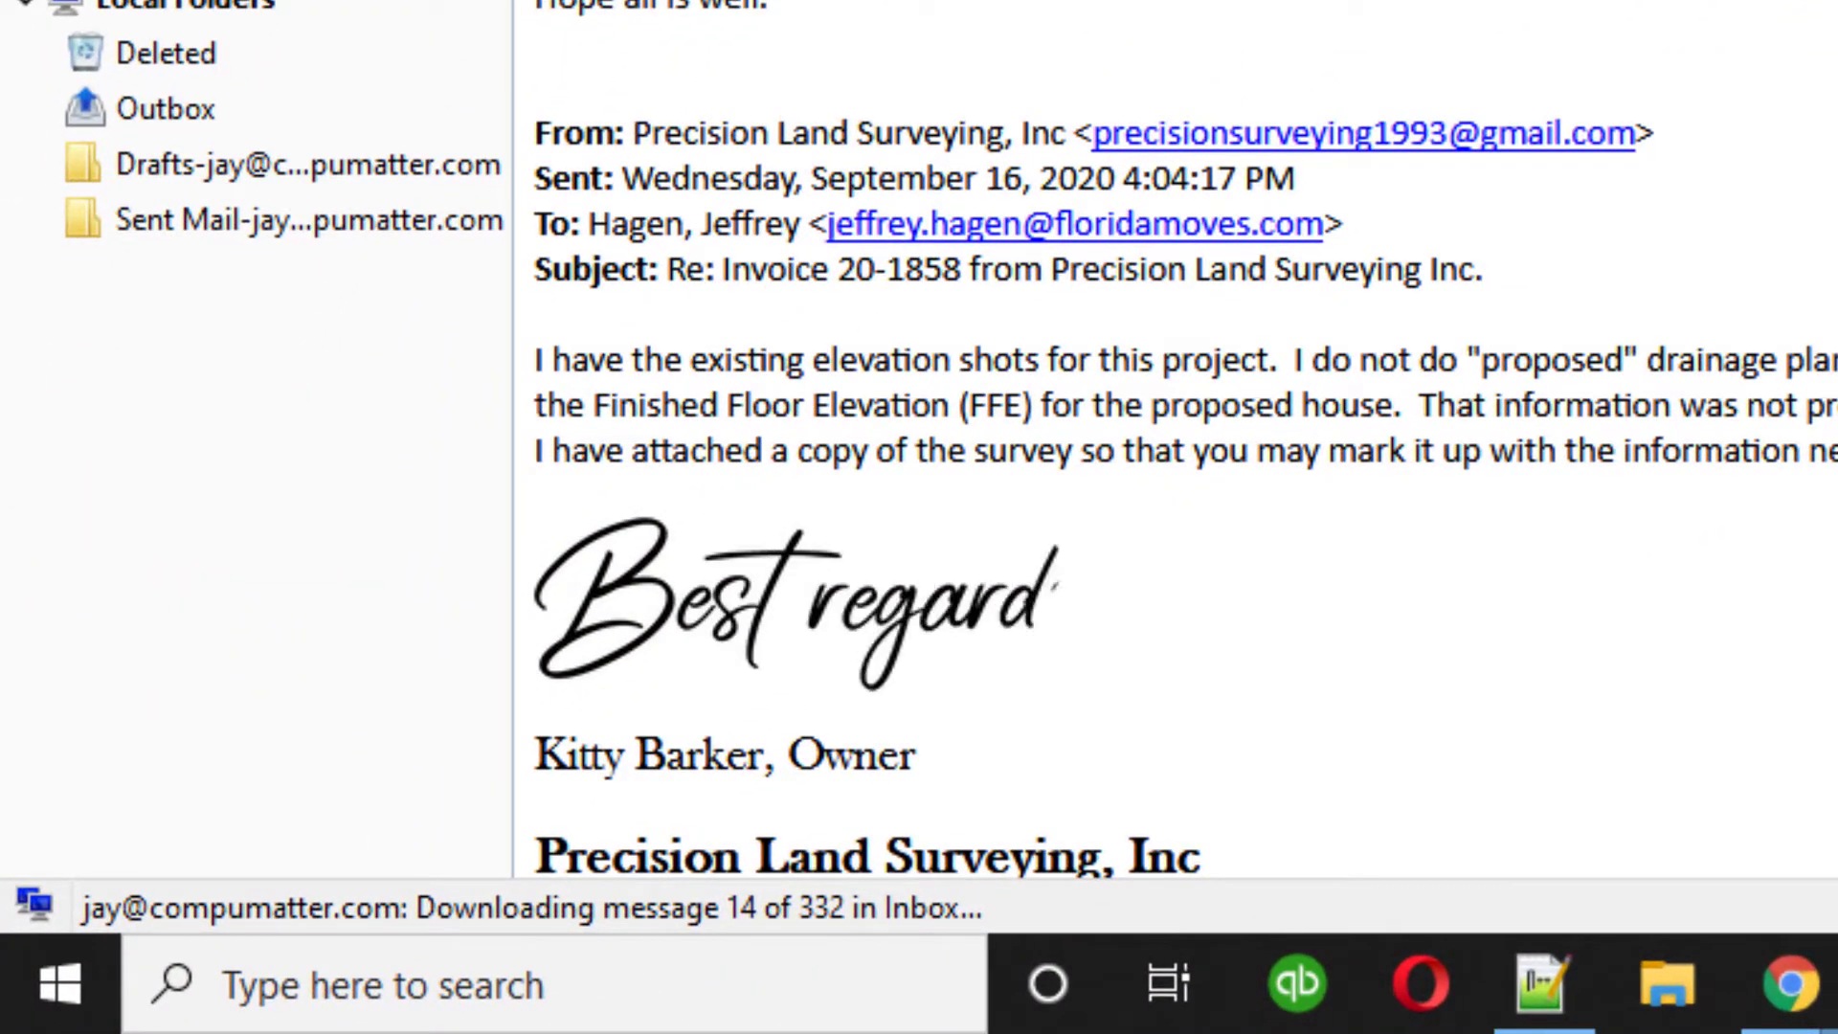
# Save the animated "Best regards," signature image from the email as the GIF file b_regards.gif
pyautogui.rightClick(766, 603)
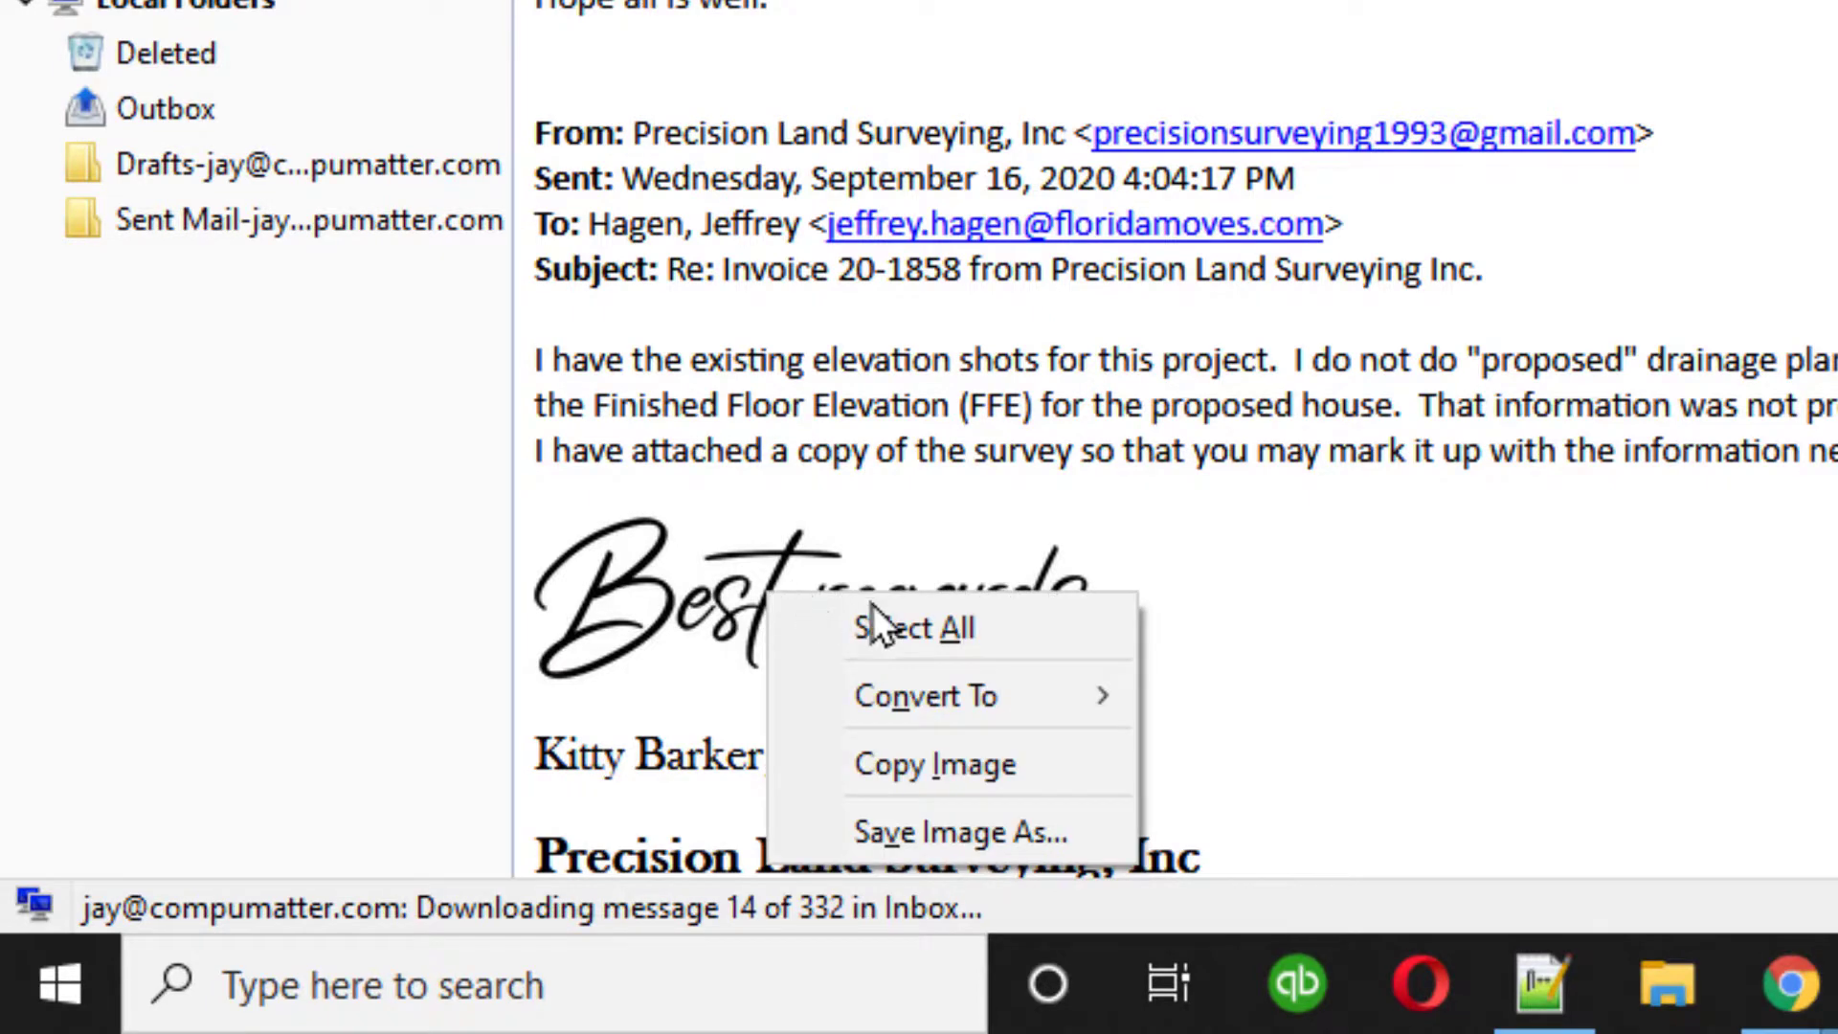
pyautogui.click(943, 829)
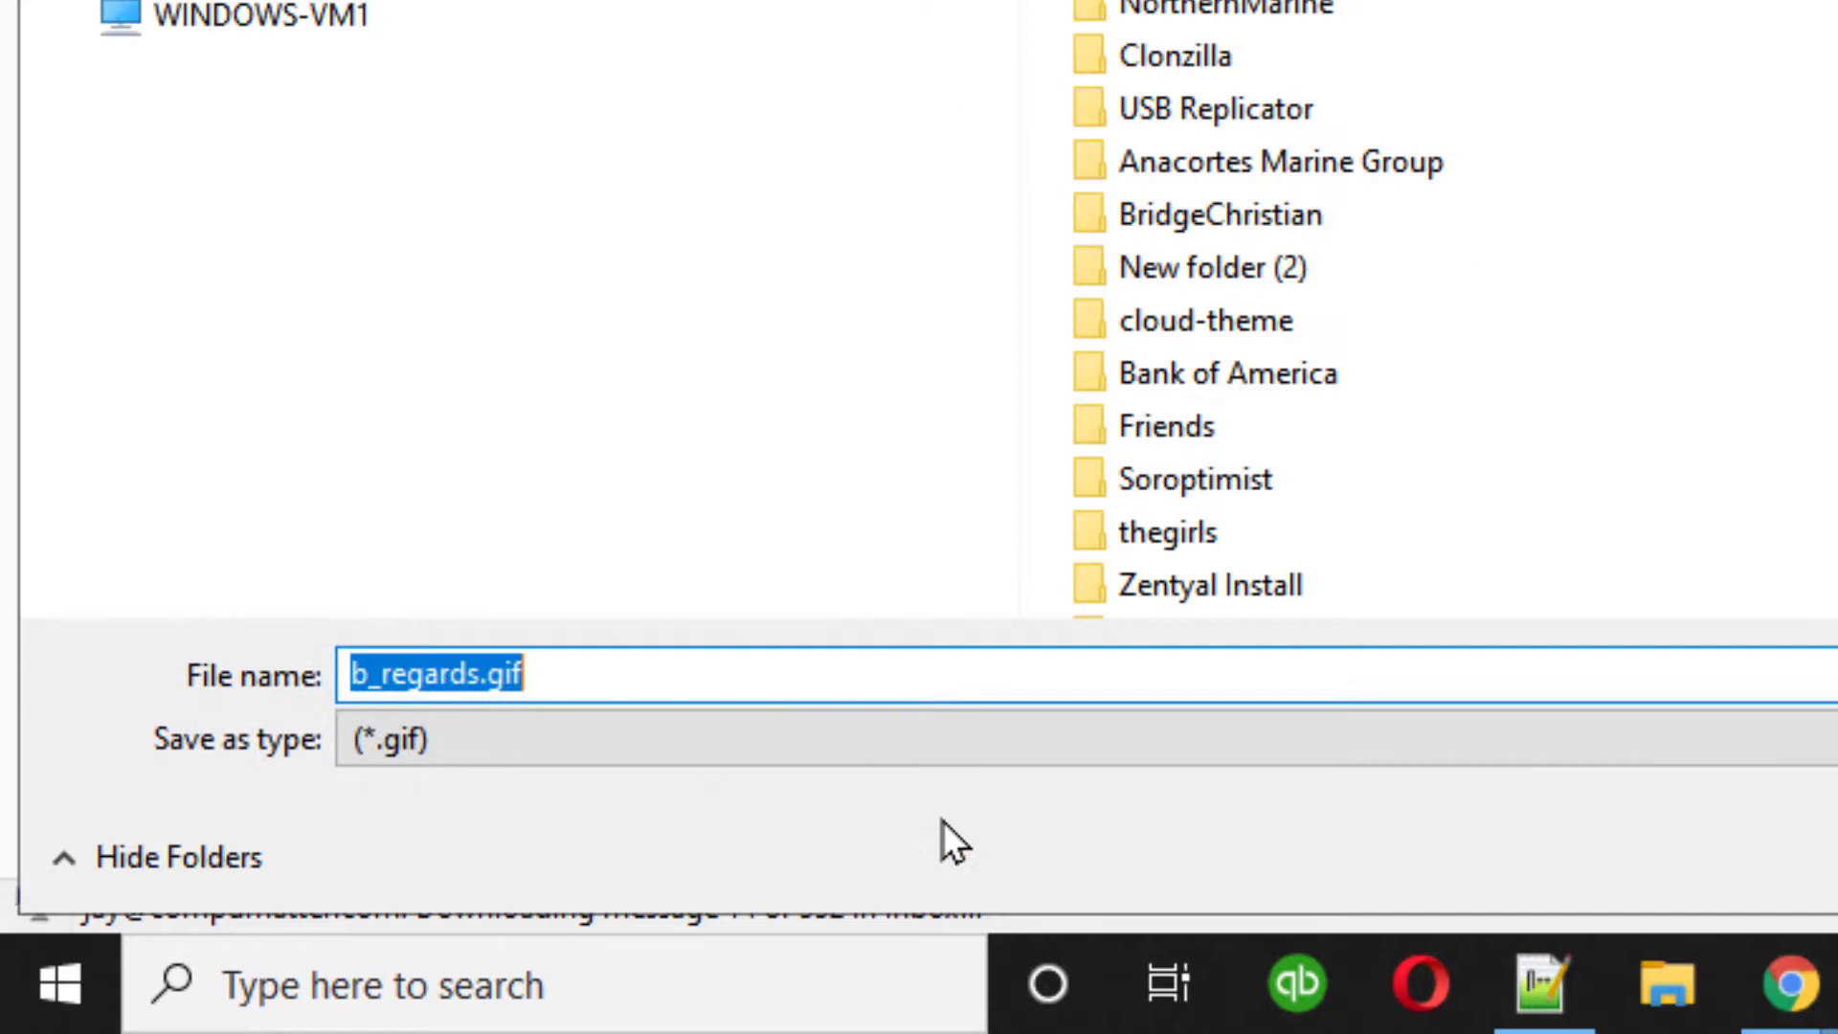
pyautogui.click(545, 677)
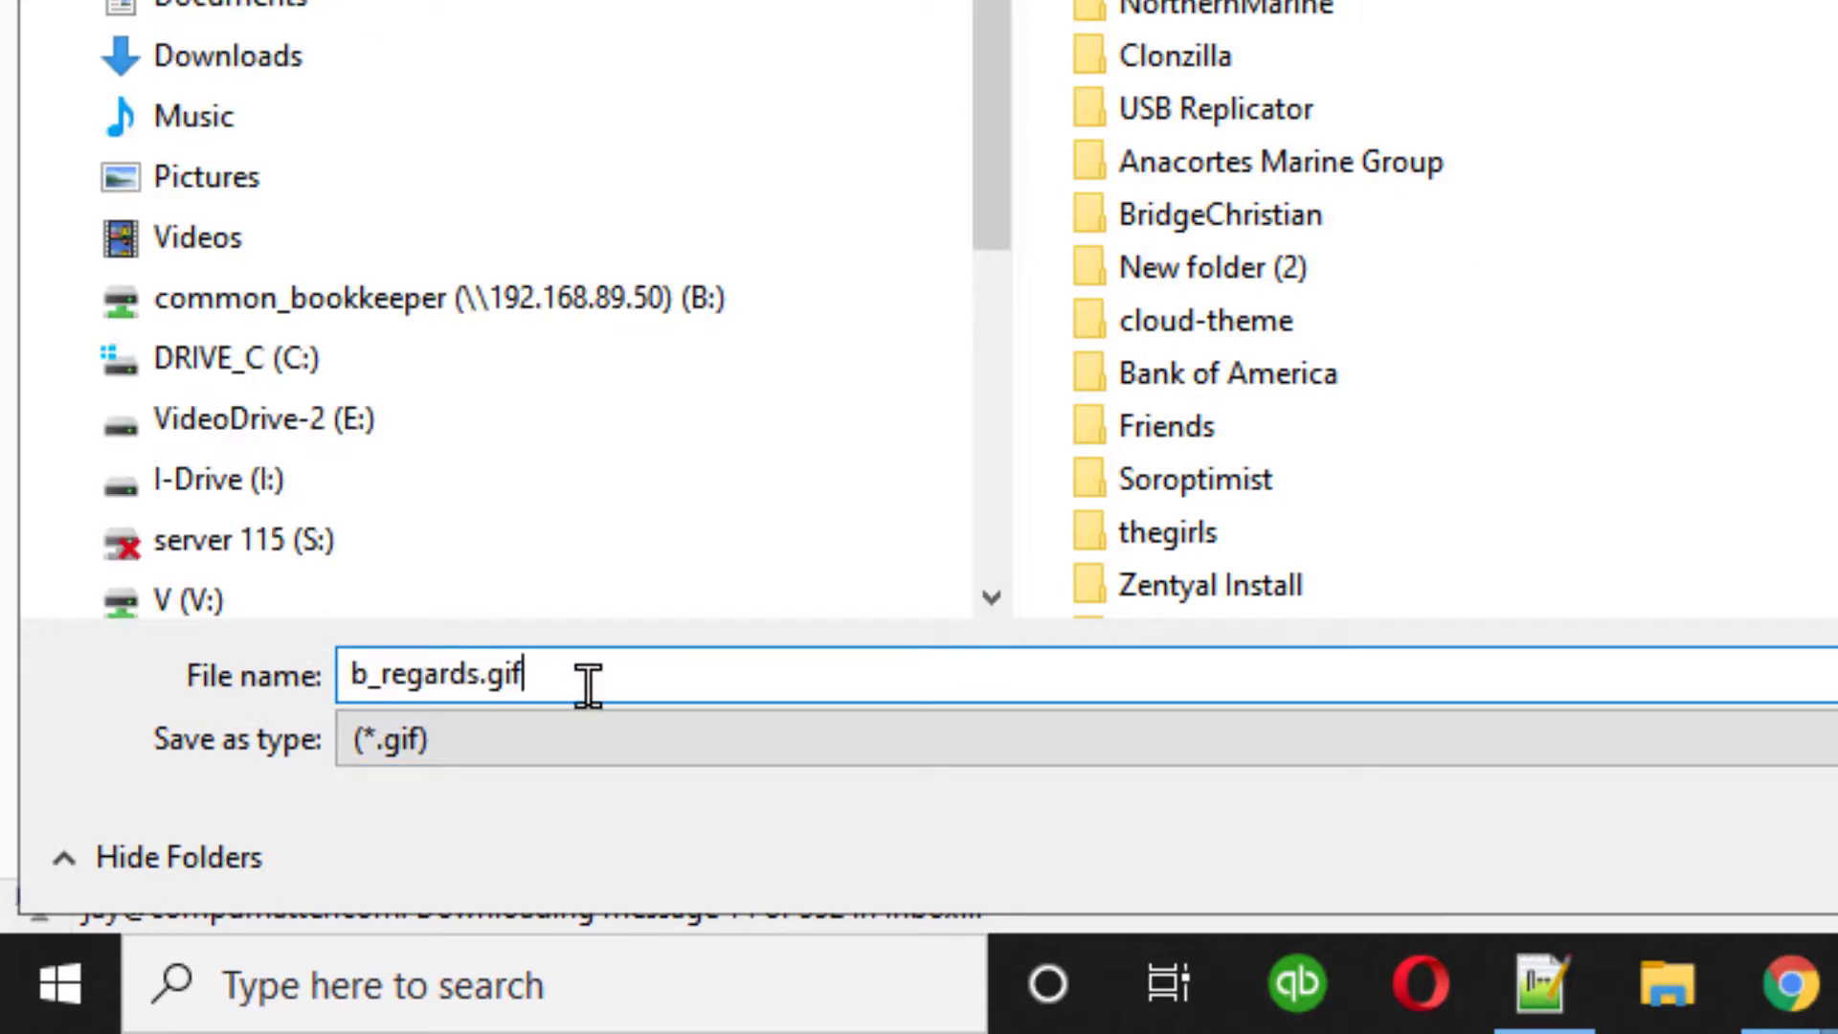
pyautogui.moveTo(588, 684); pyautogui.dragTo(190, 659)
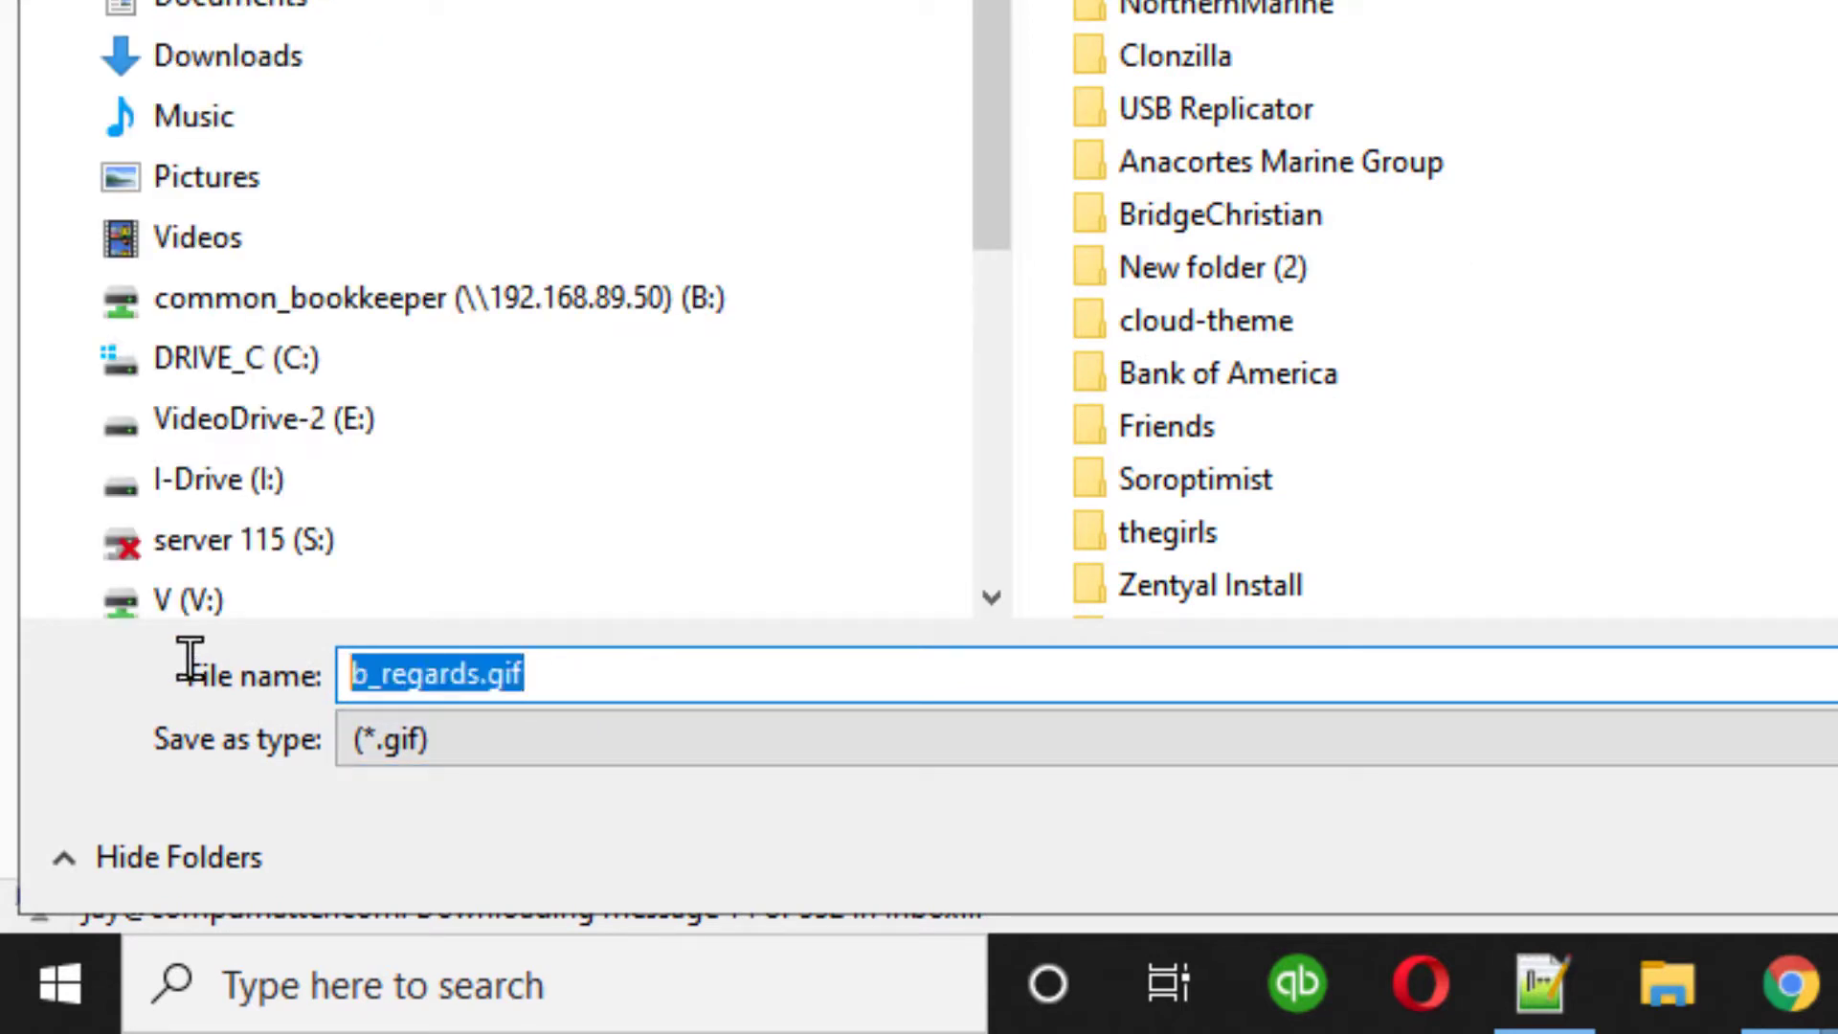
pyautogui.click(461, 739)
pyautogui.click(516, 876)
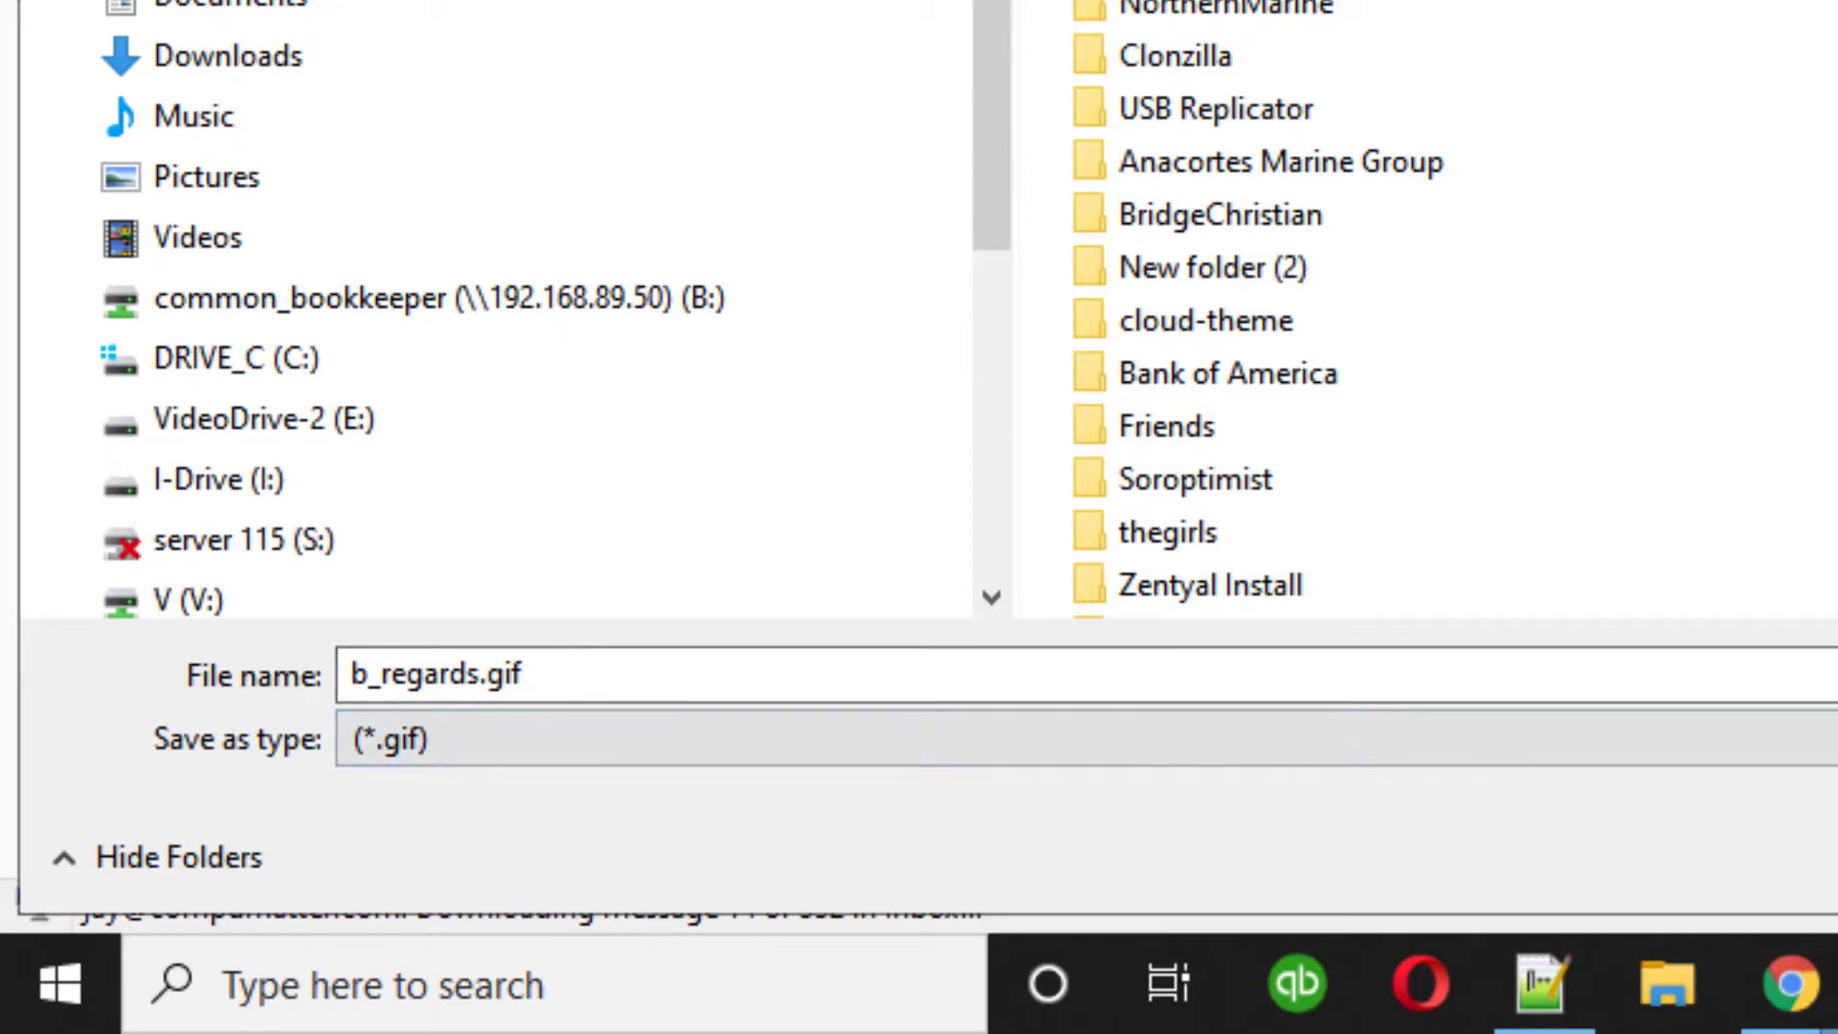
pyautogui.press('Return')
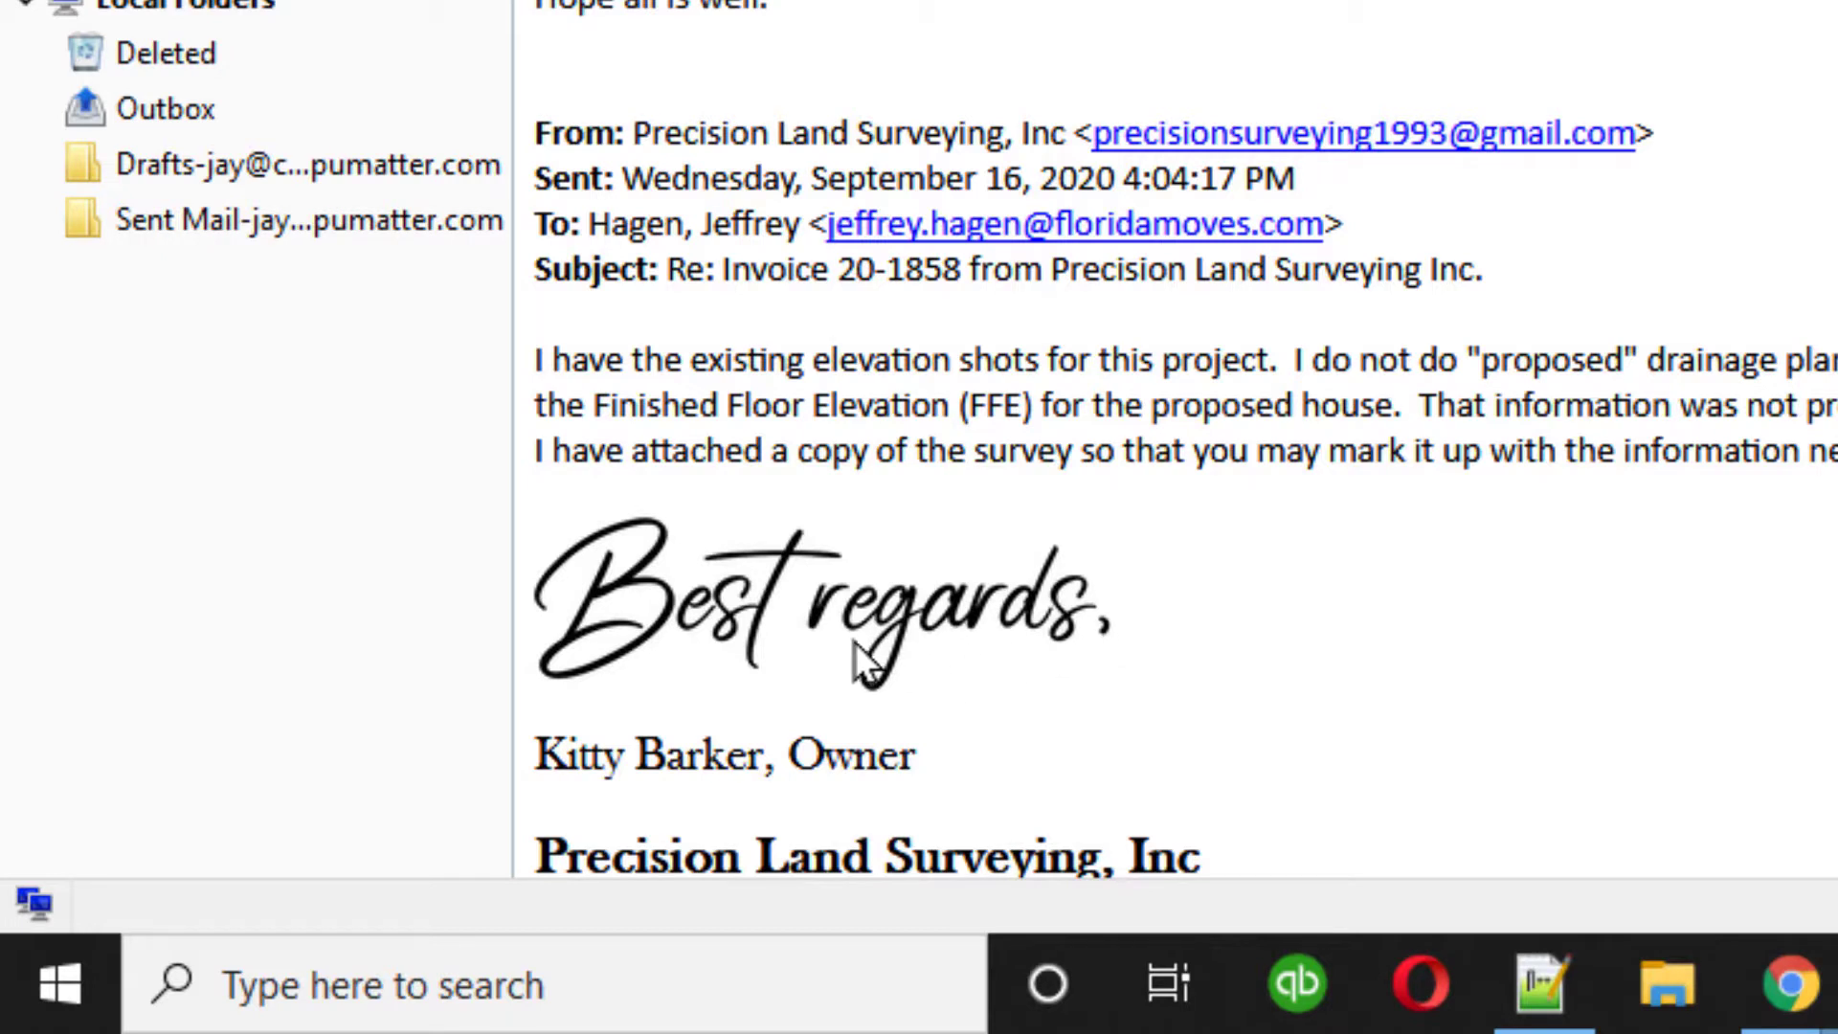
pyautogui.rightClick(863, 604)
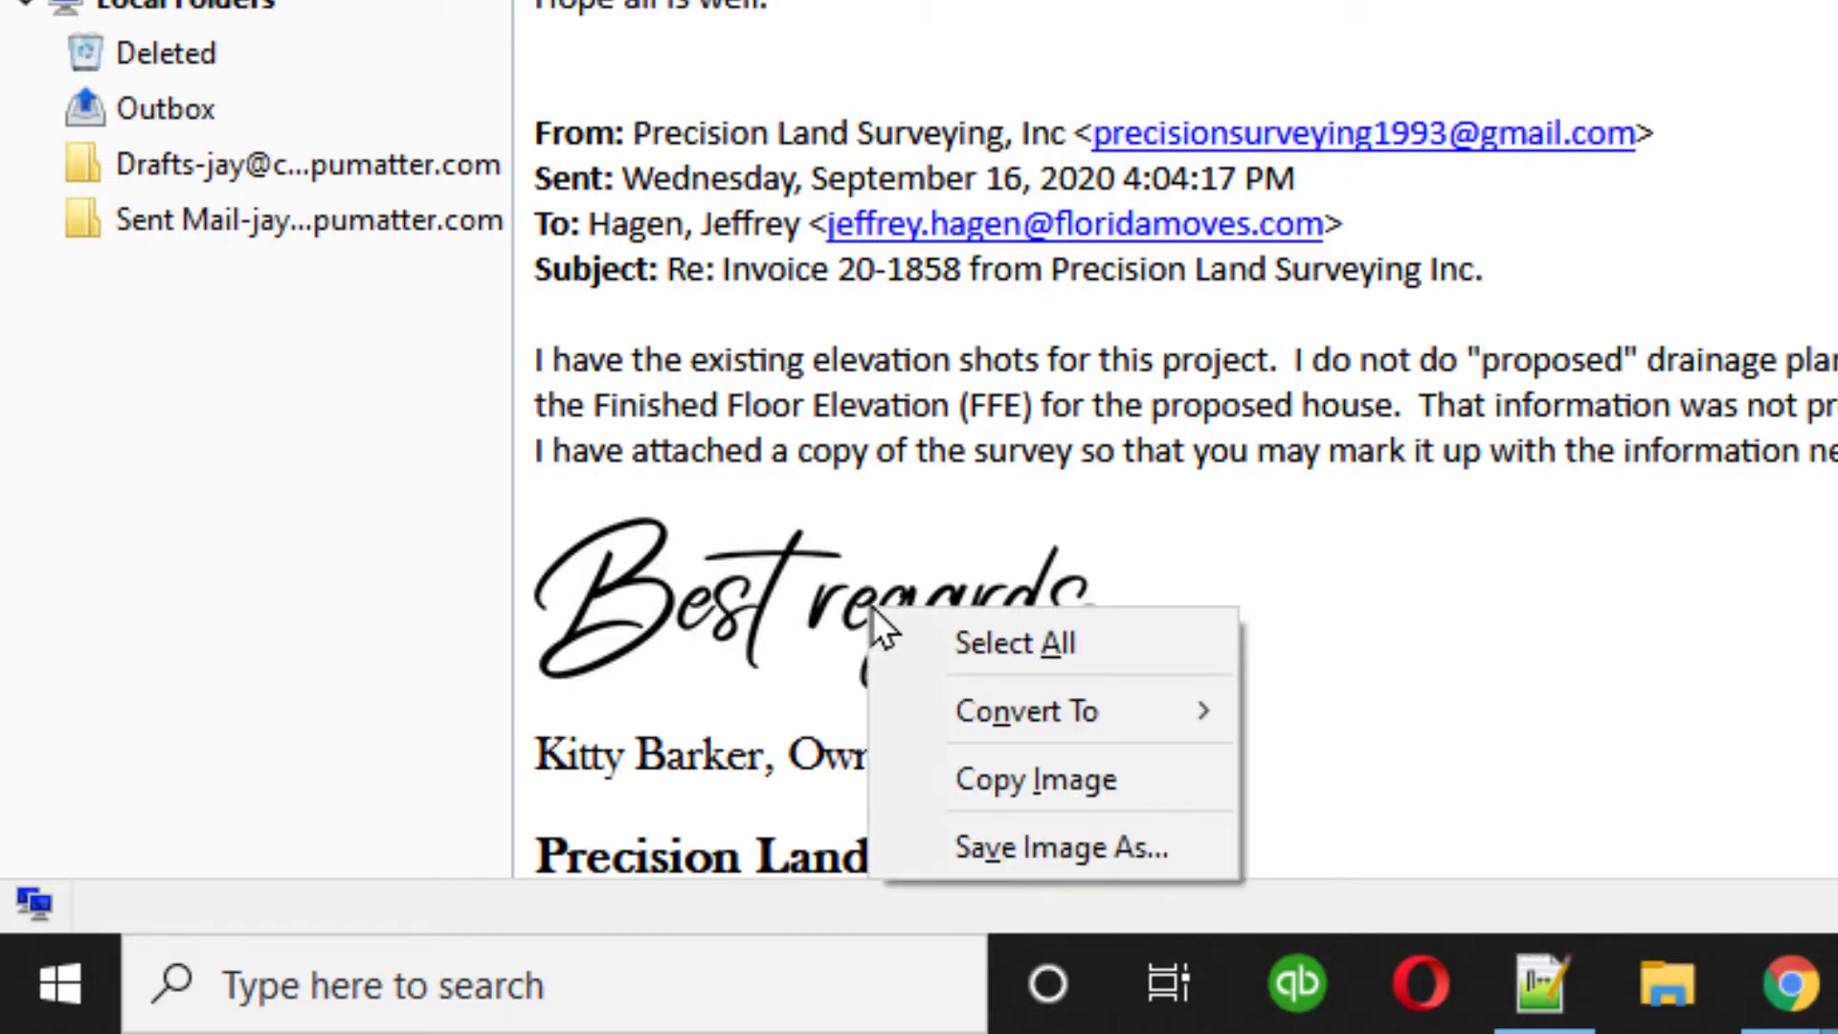
pyautogui.click(976, 845)
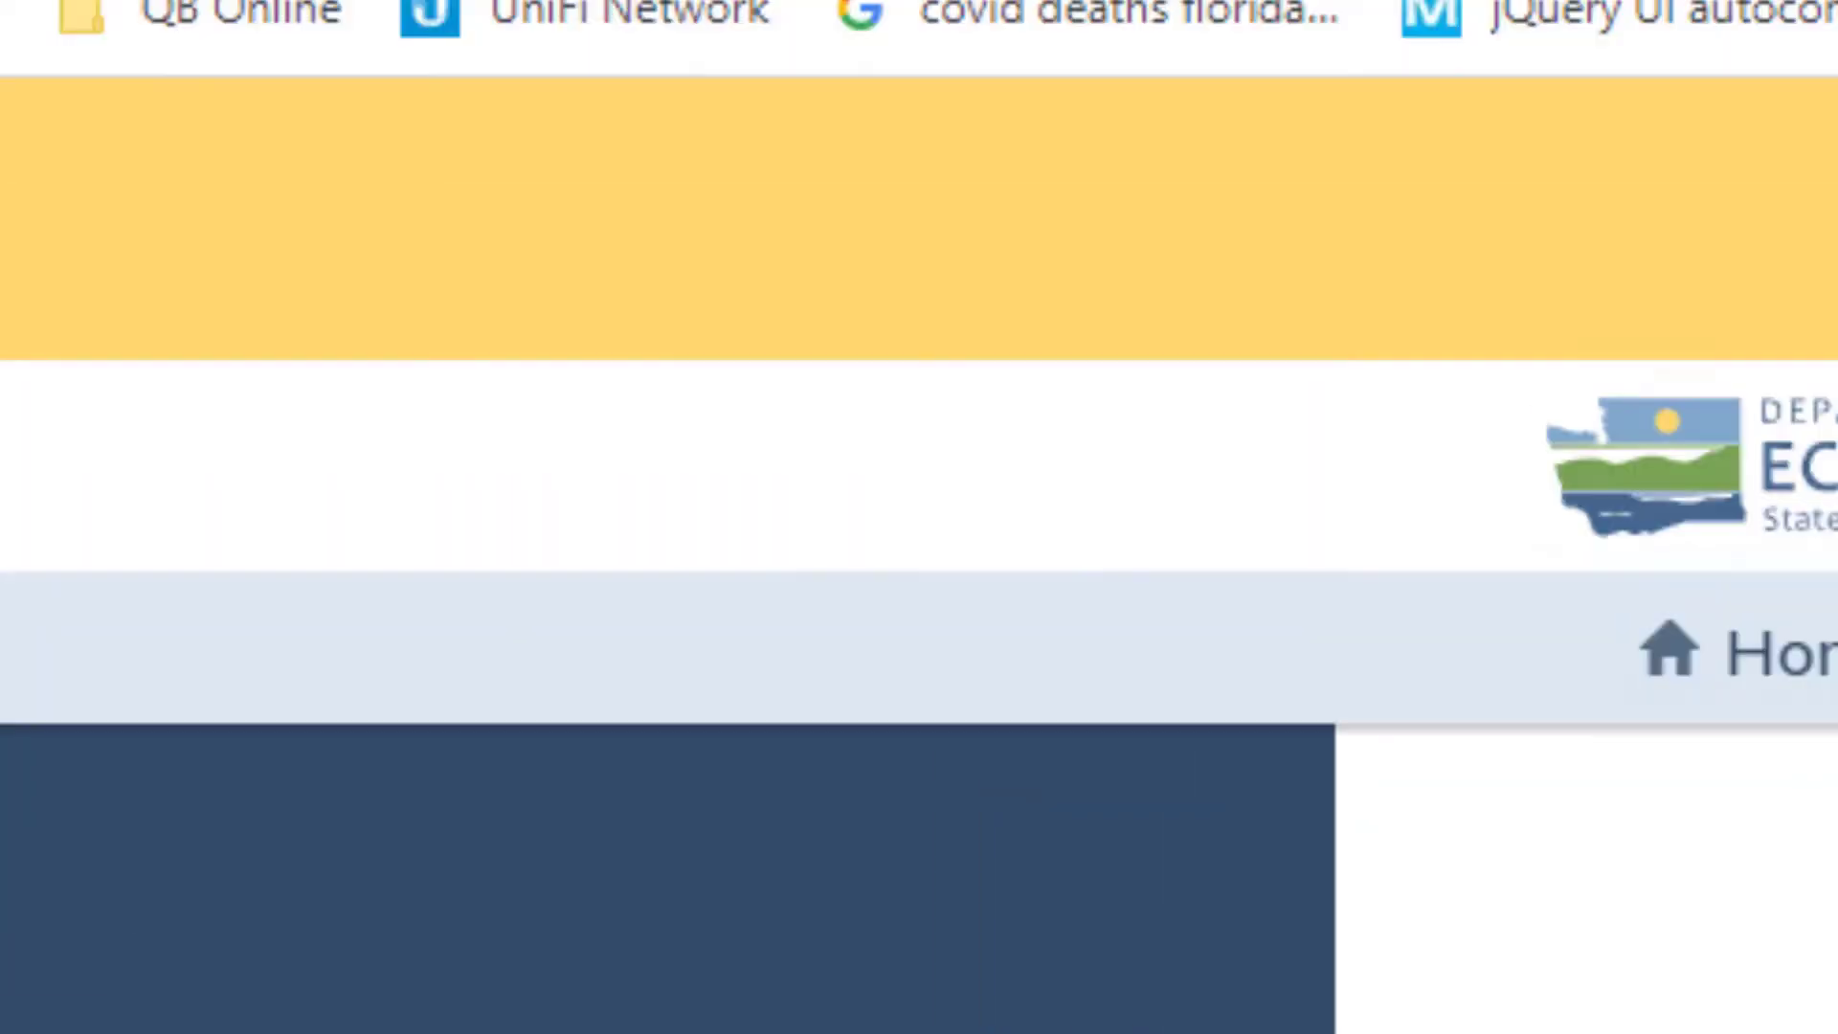
# Switch to Chrome, search the web for "created animated gif online" and open the Ezgif Animated GIF Maker page
pyautogui.click(1726, 177)
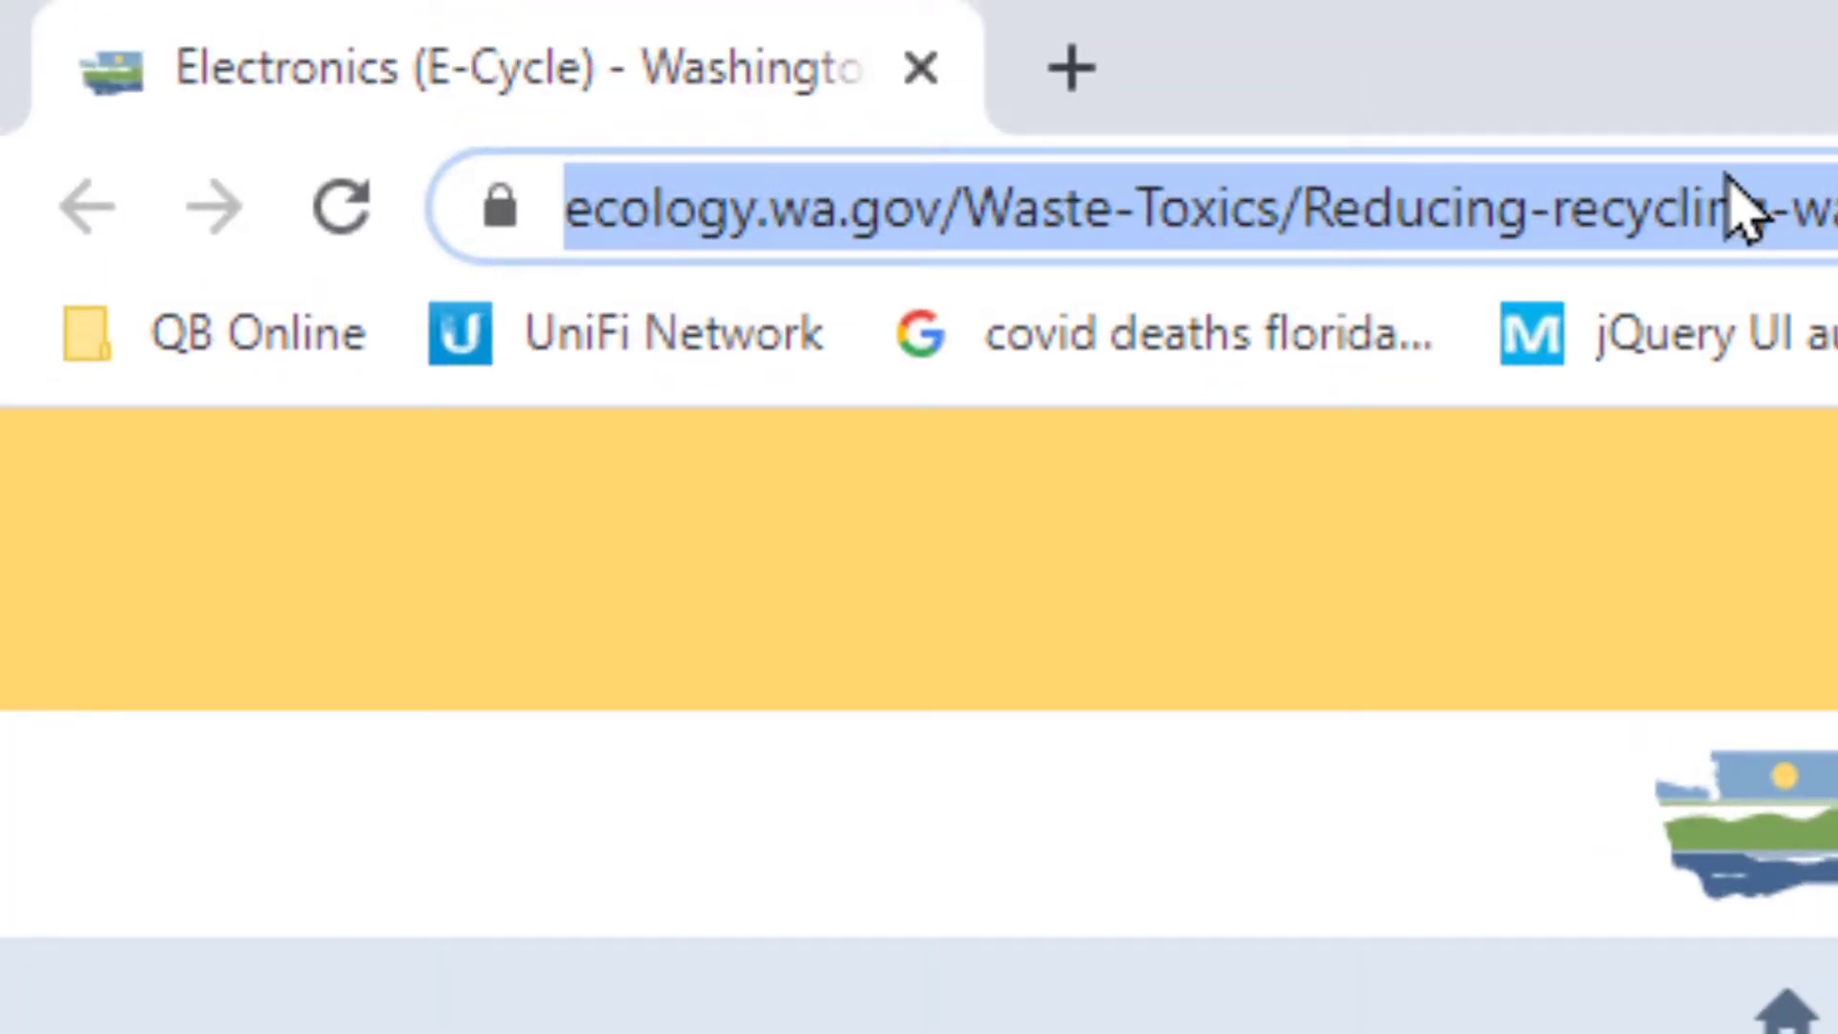
pyautogui.write('created anim')
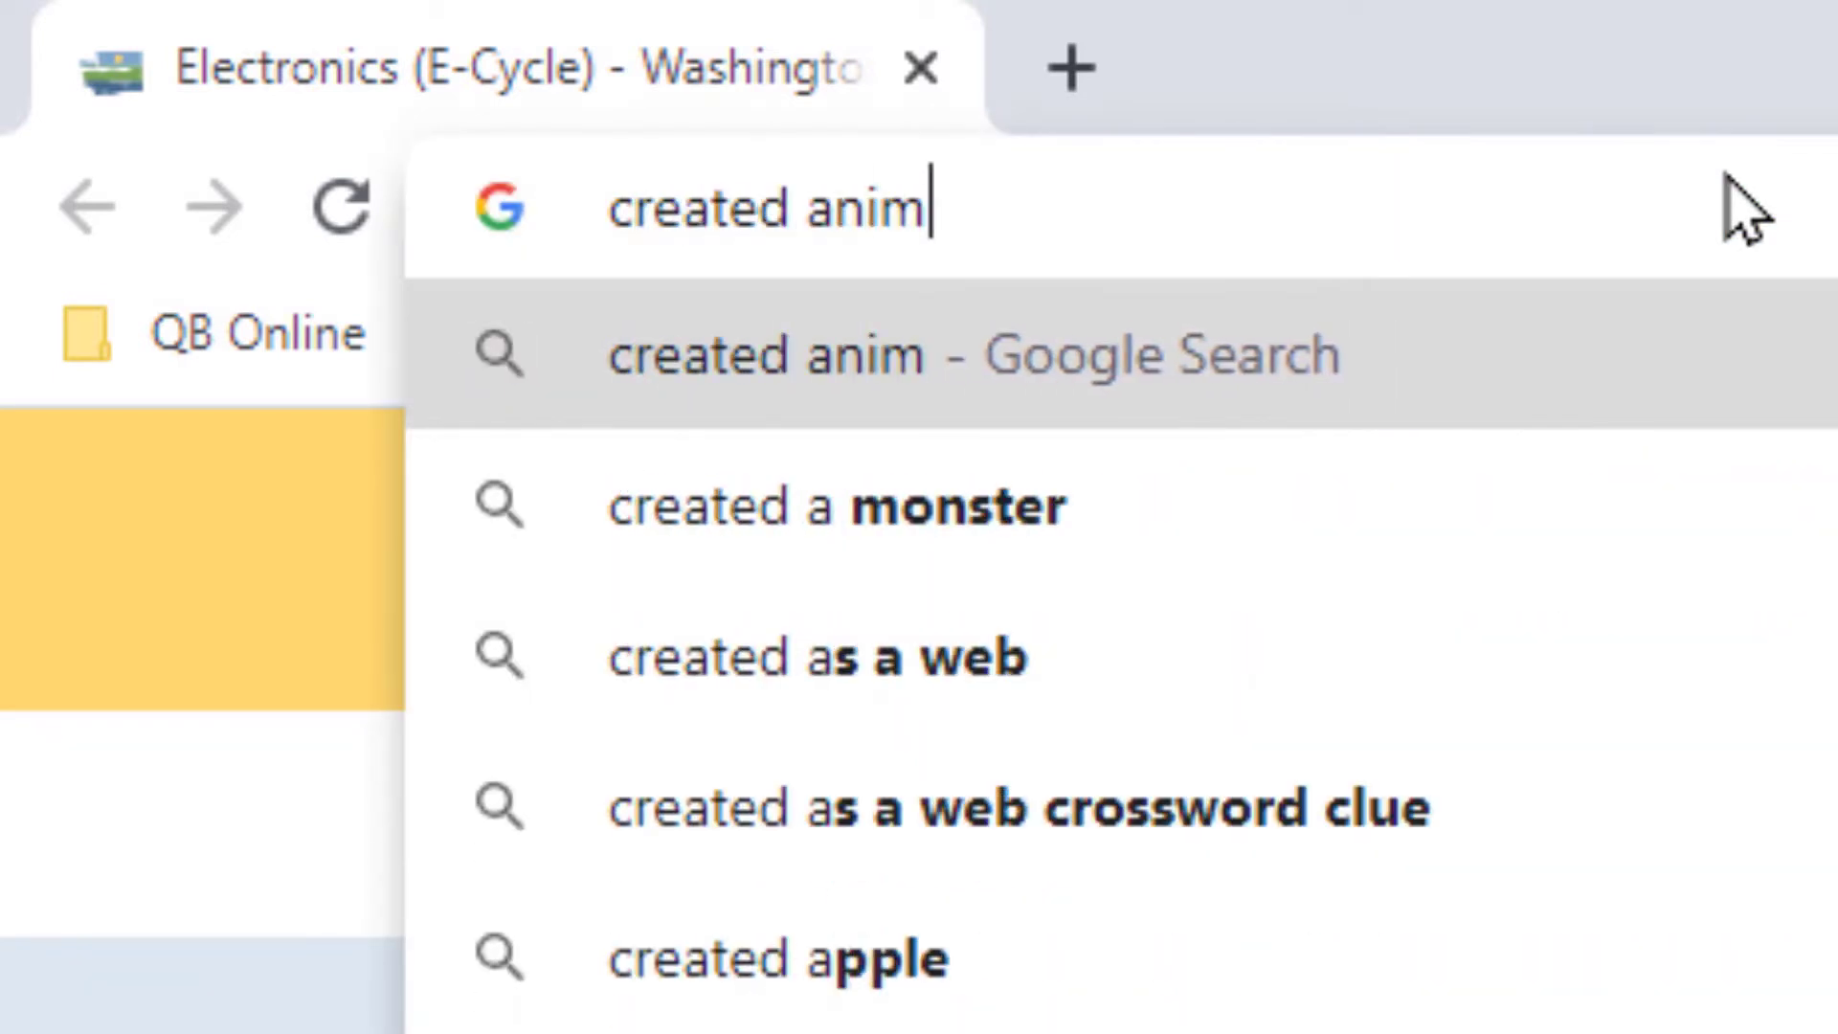
pyautogui.write('ated gif online')
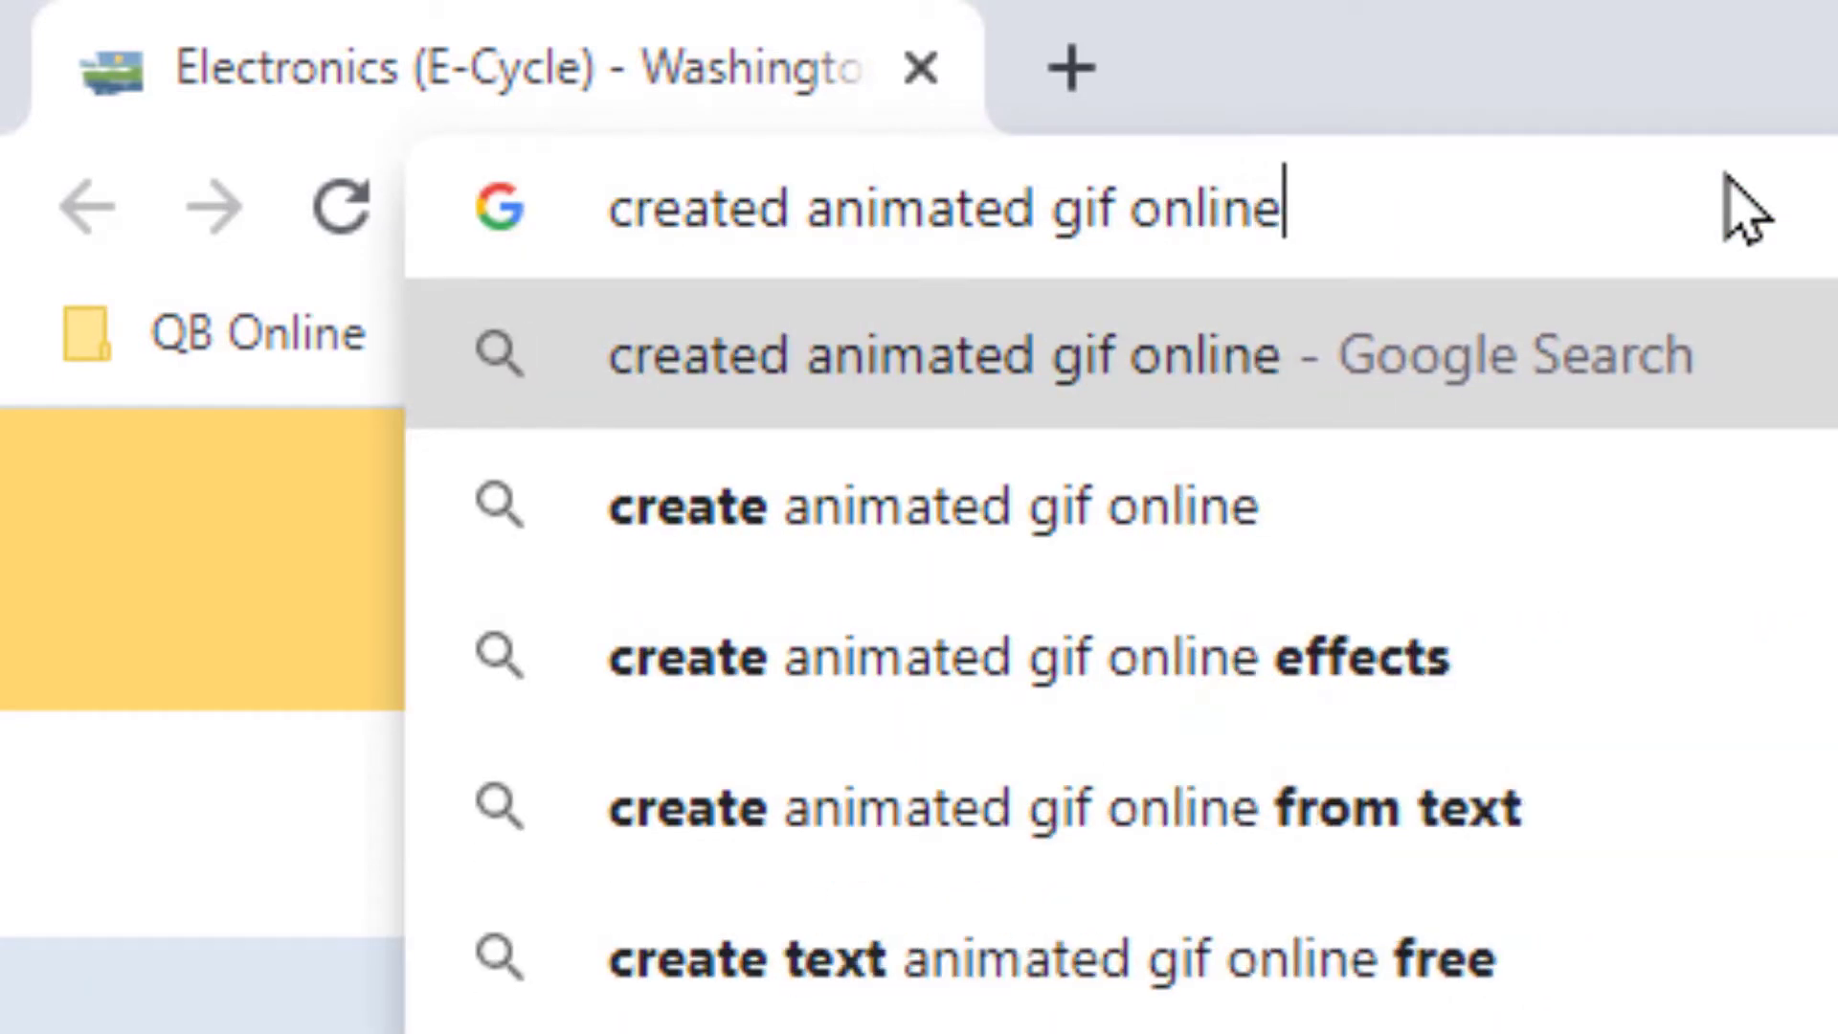
pyautogui.press('Return')
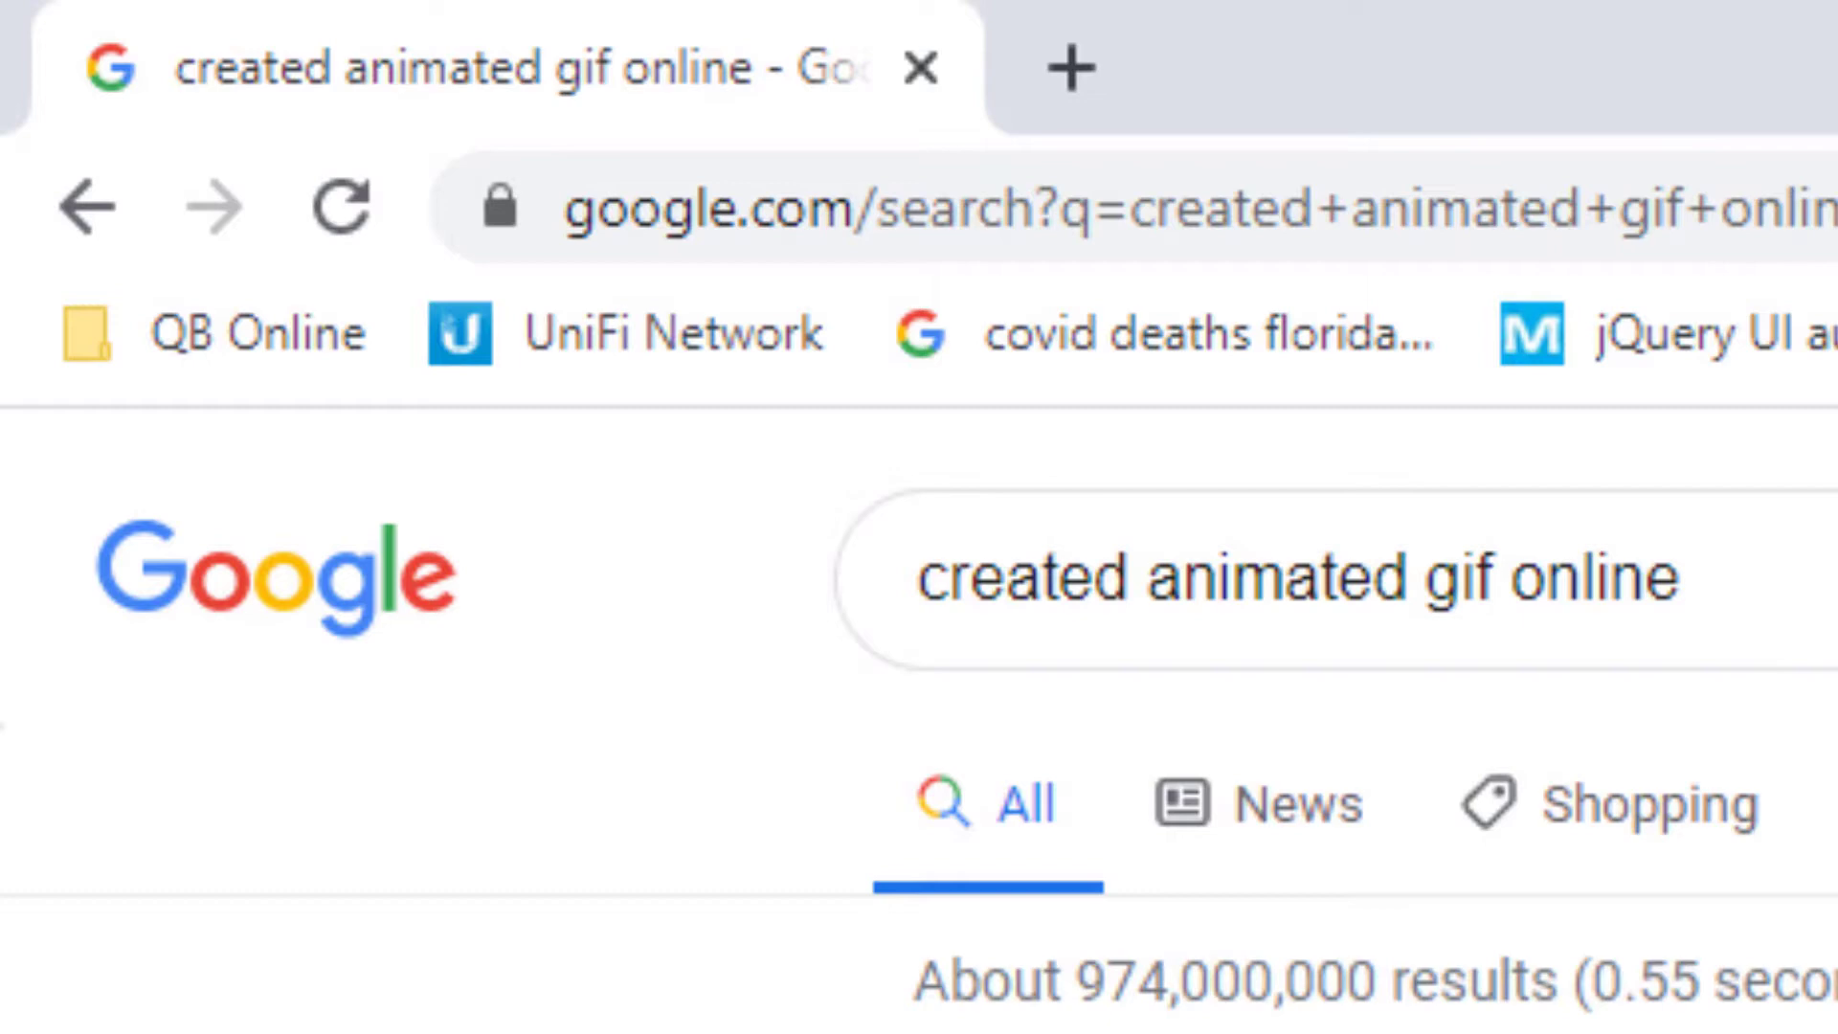
pyautogui.click(899, 971)
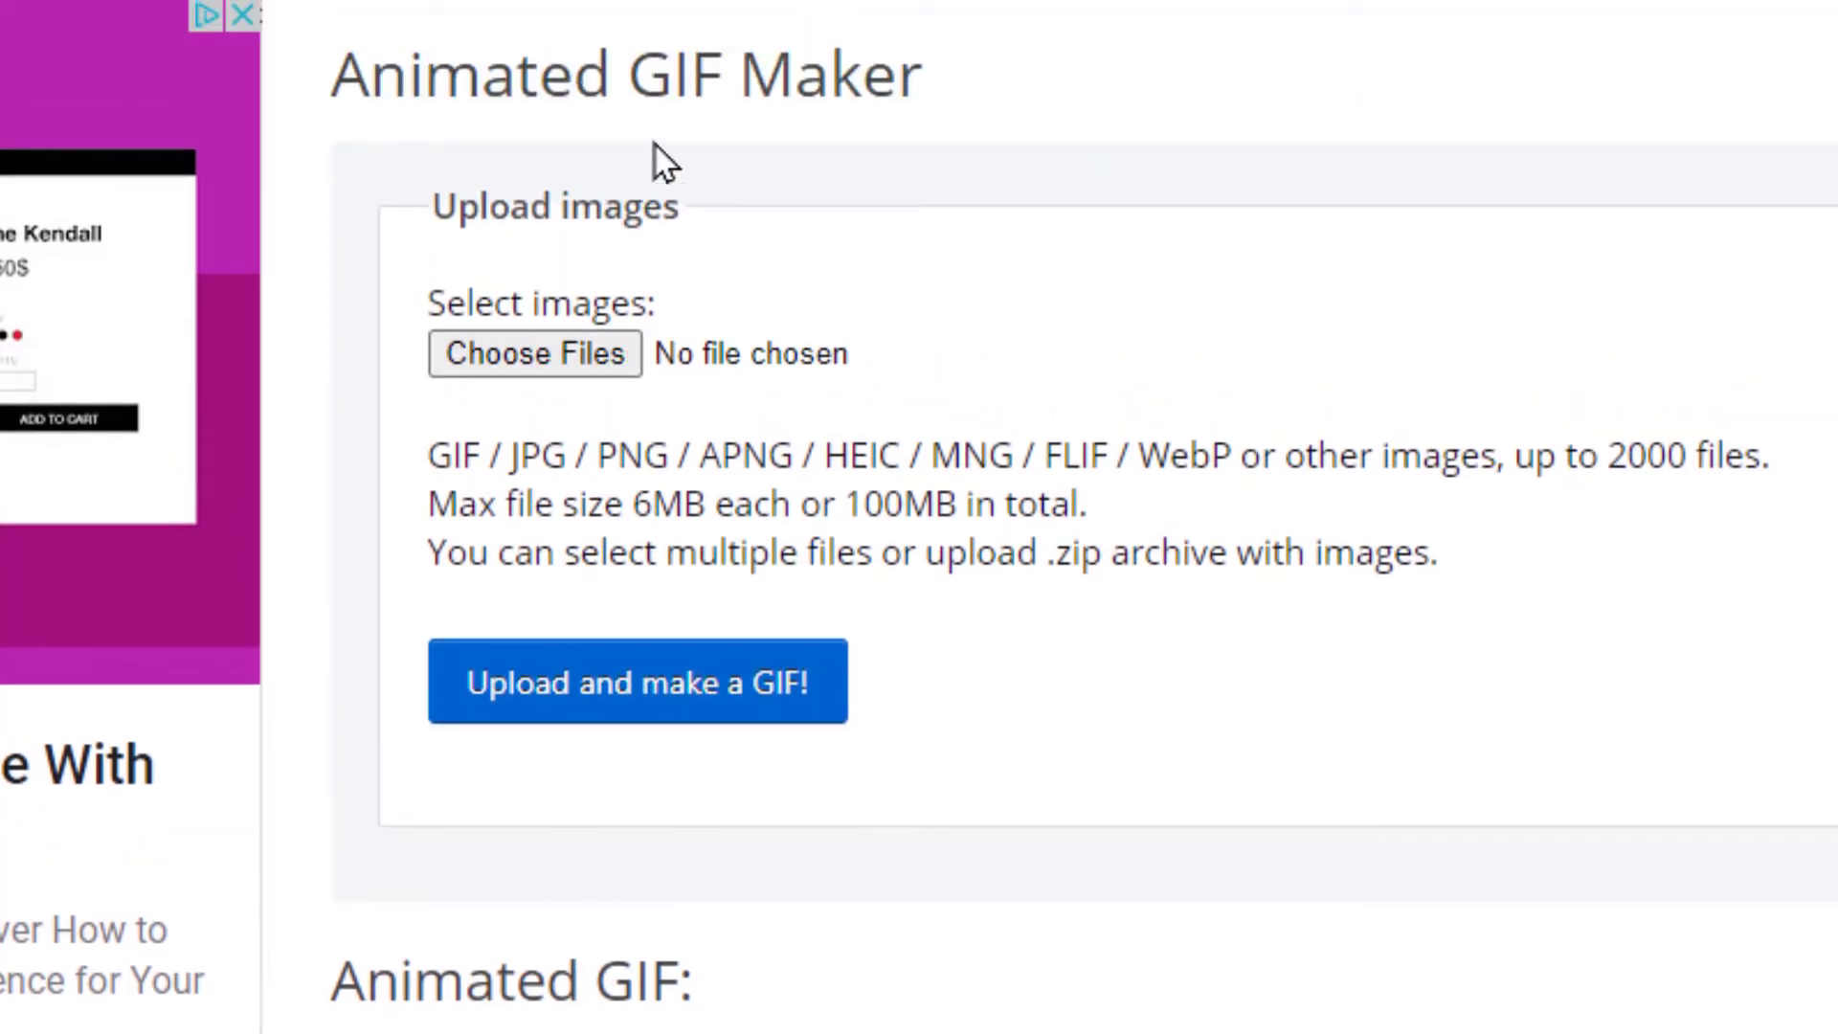
pyautogui.click(566, 356)
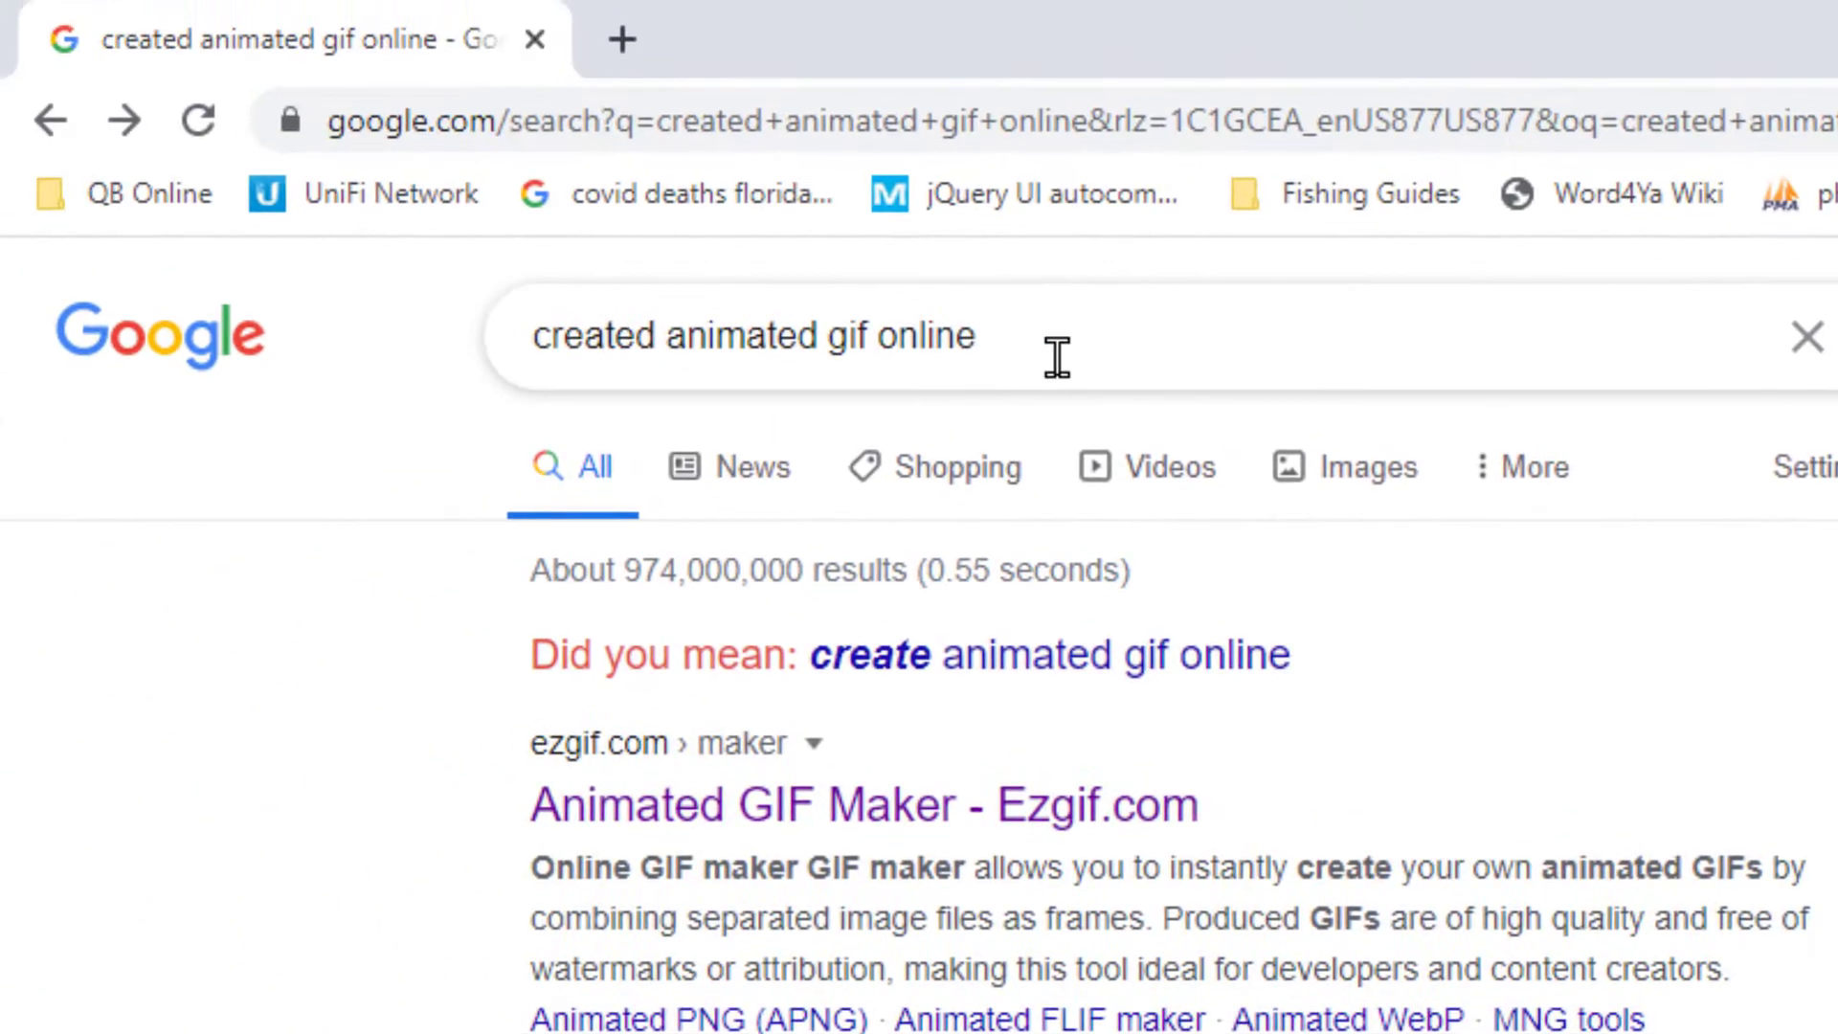
# Refine the search to "created animated gif from text online" and open Bloggif's "Create text GIF for free" result
pyautogui.moveTo(864, 325); pyautogui.dragTo(1477, 349)
pyautogui.press('BackSpace')
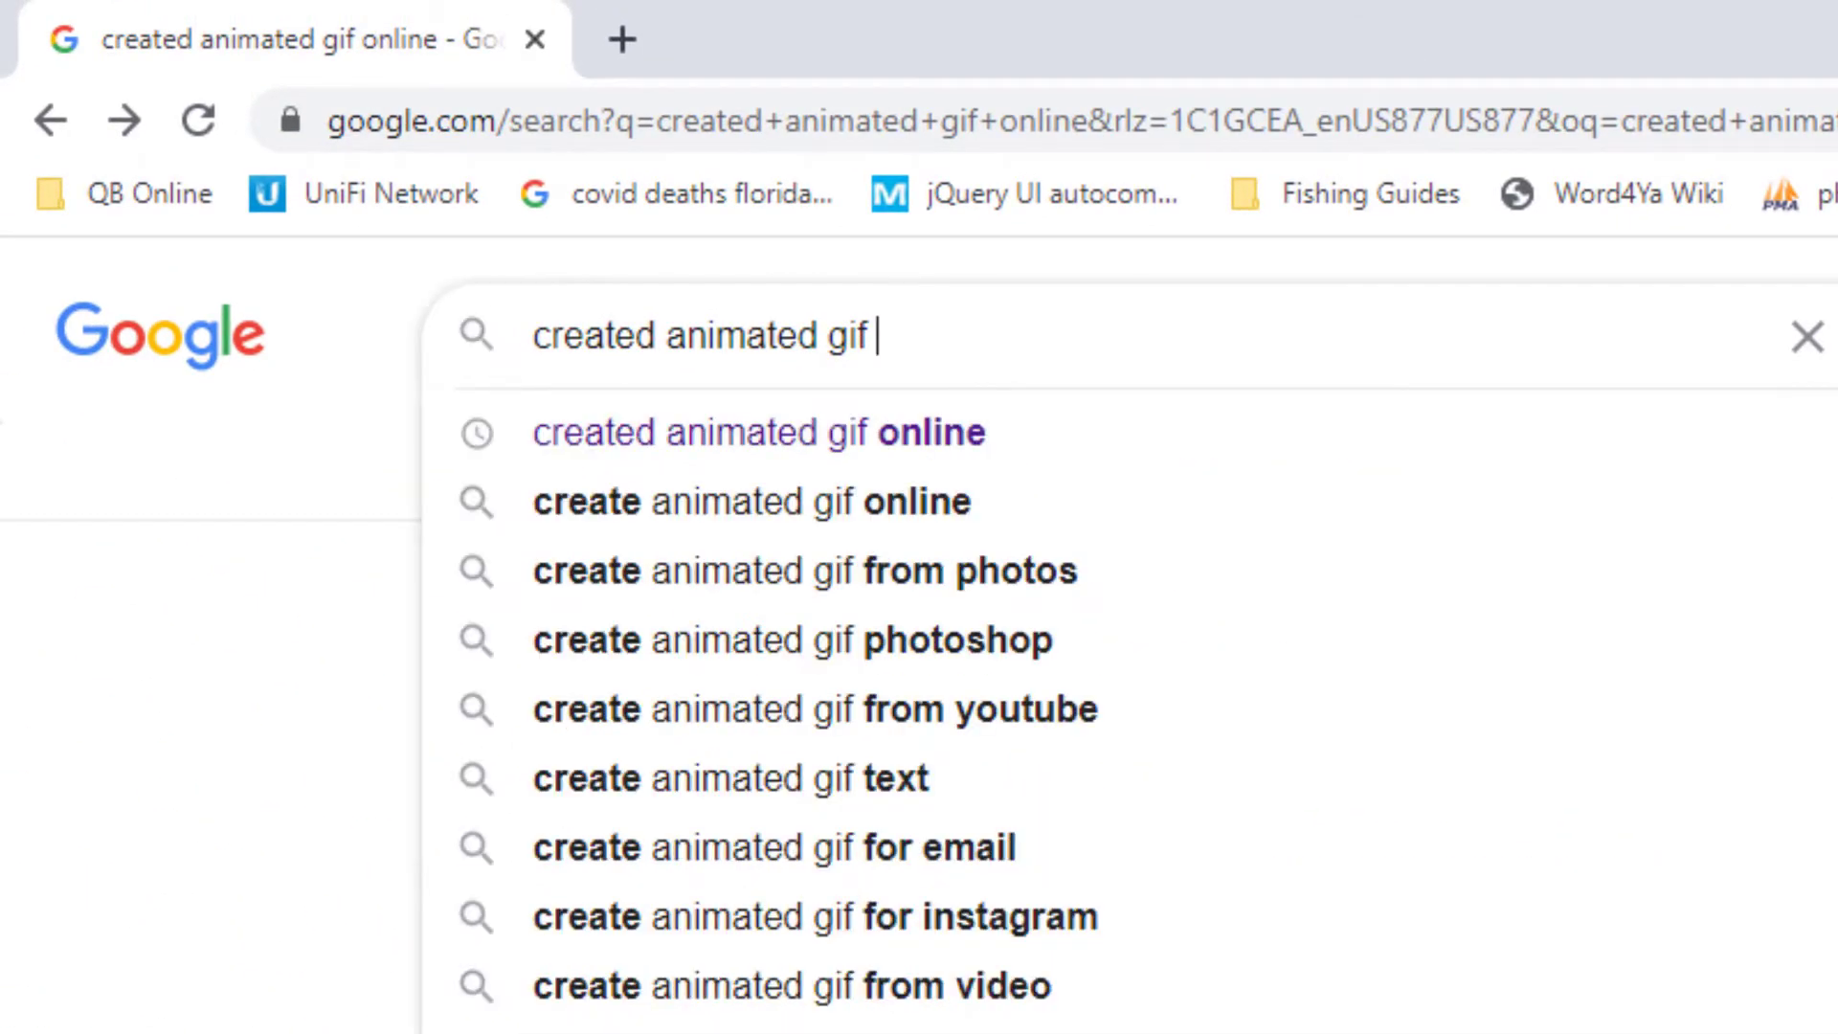
pyautogui.write('from text online')
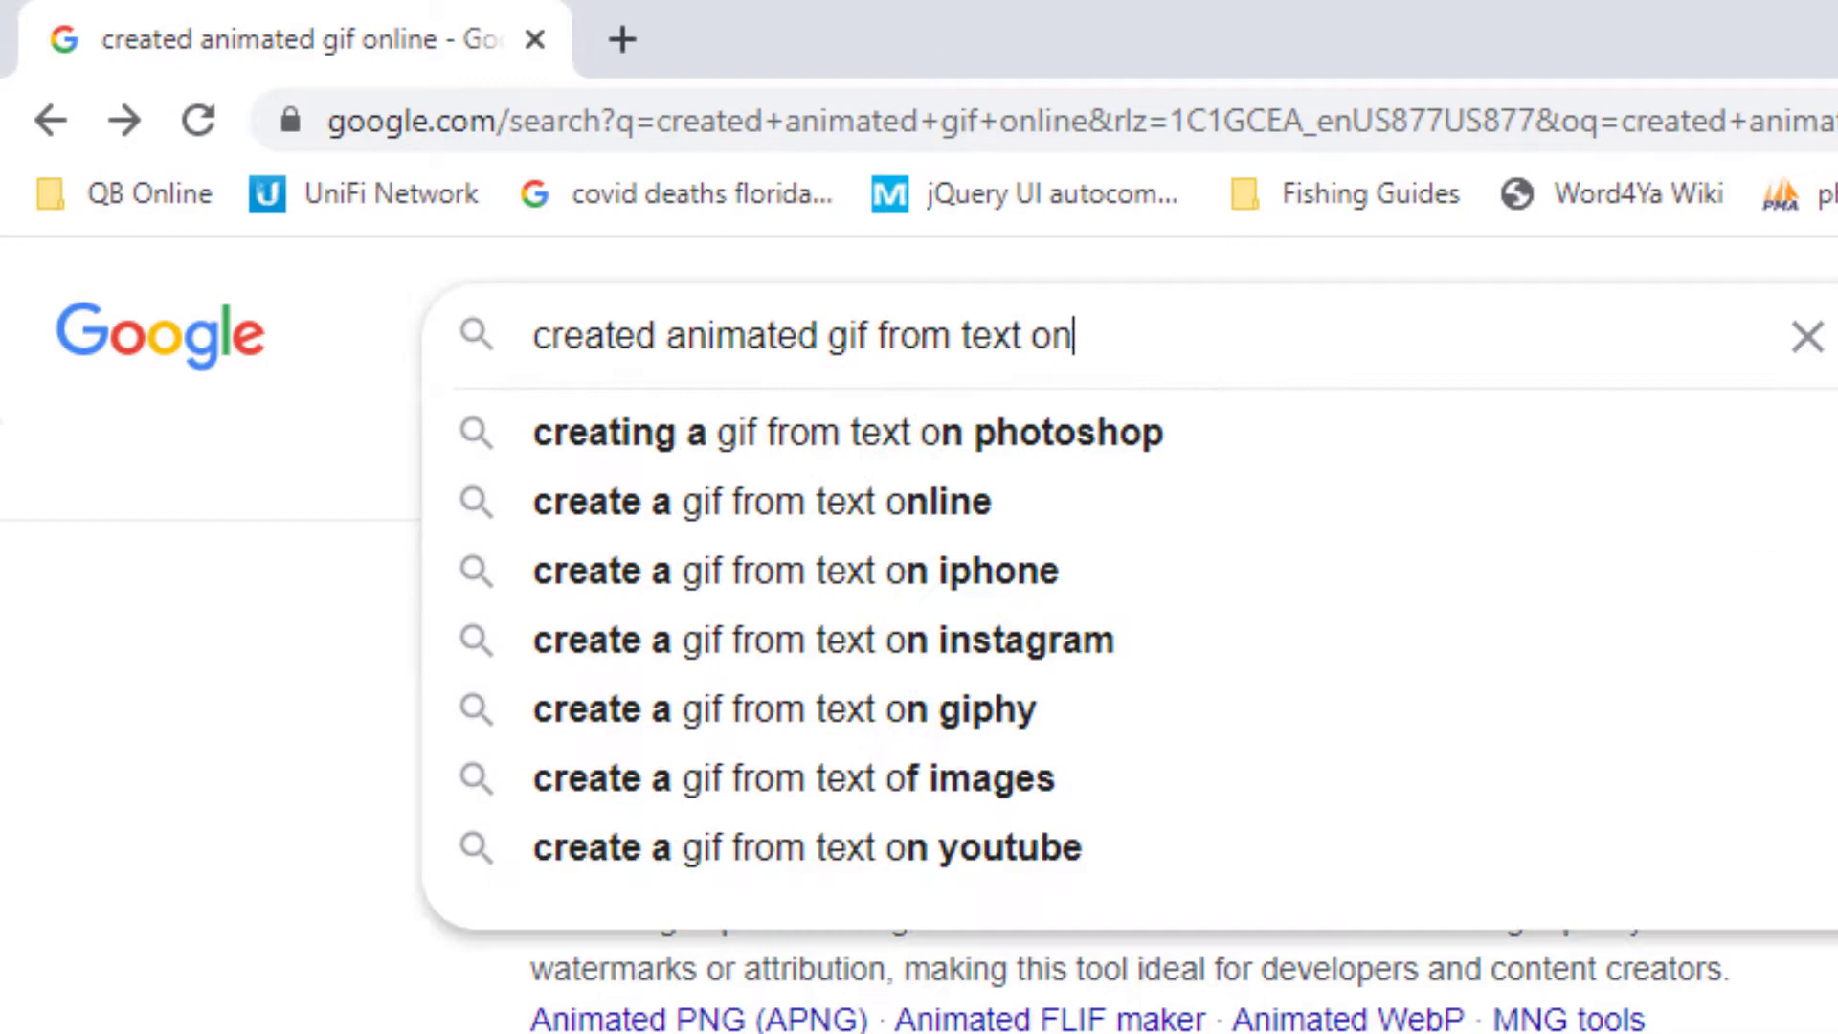
pyautogui.press('Return')
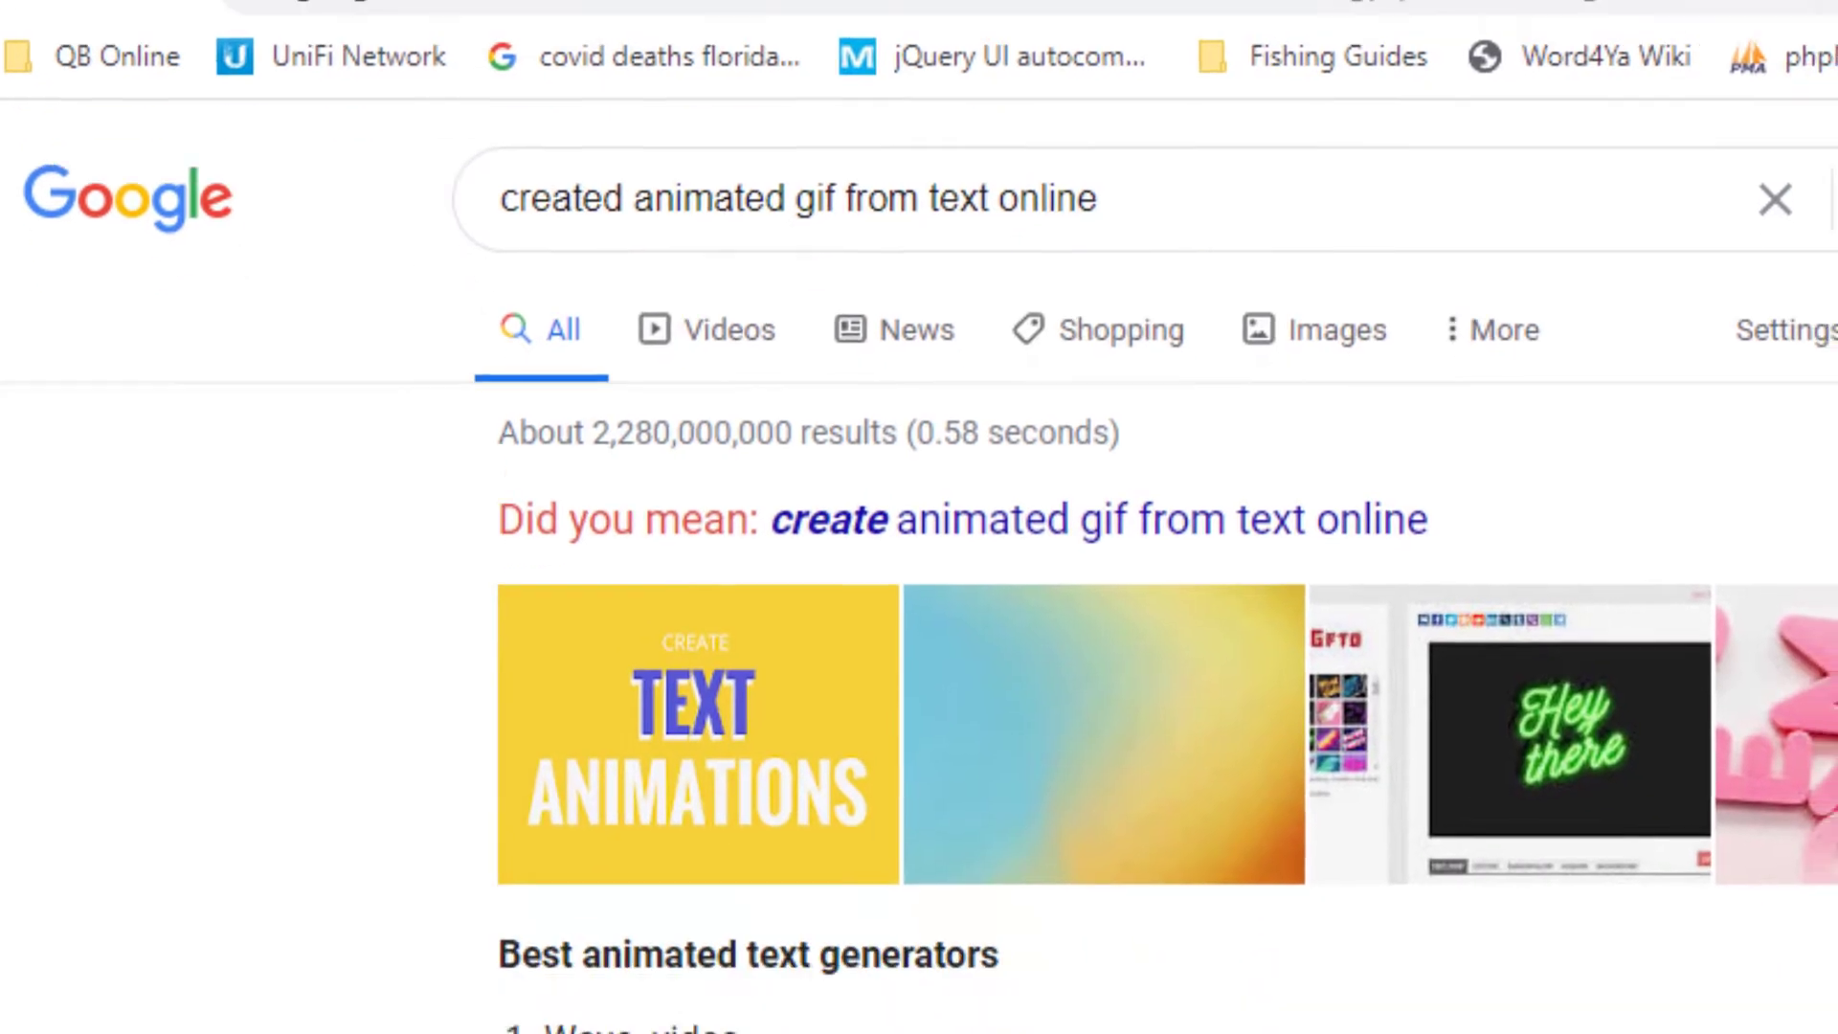
pyautogui.scroll(-4, 117, 394)
pyautogui.scroll(-5, 103, 277)
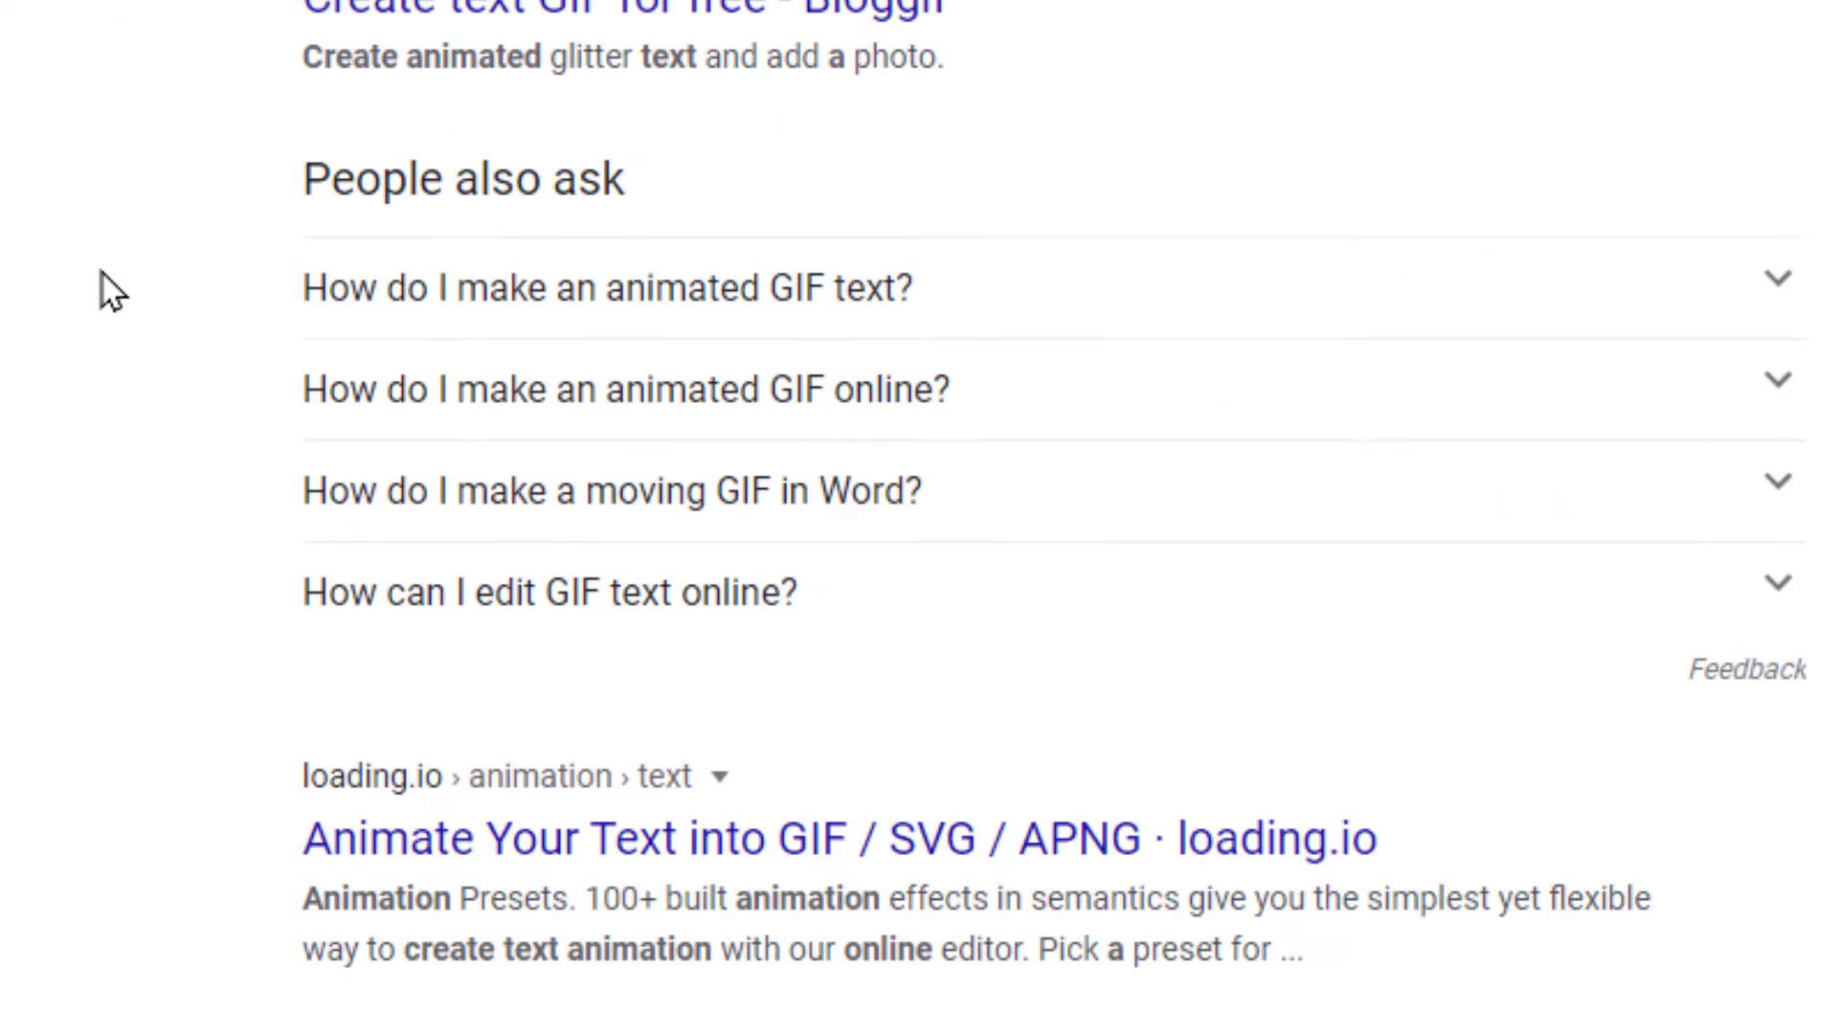
pyautogui.scroll(5, 115, 152)
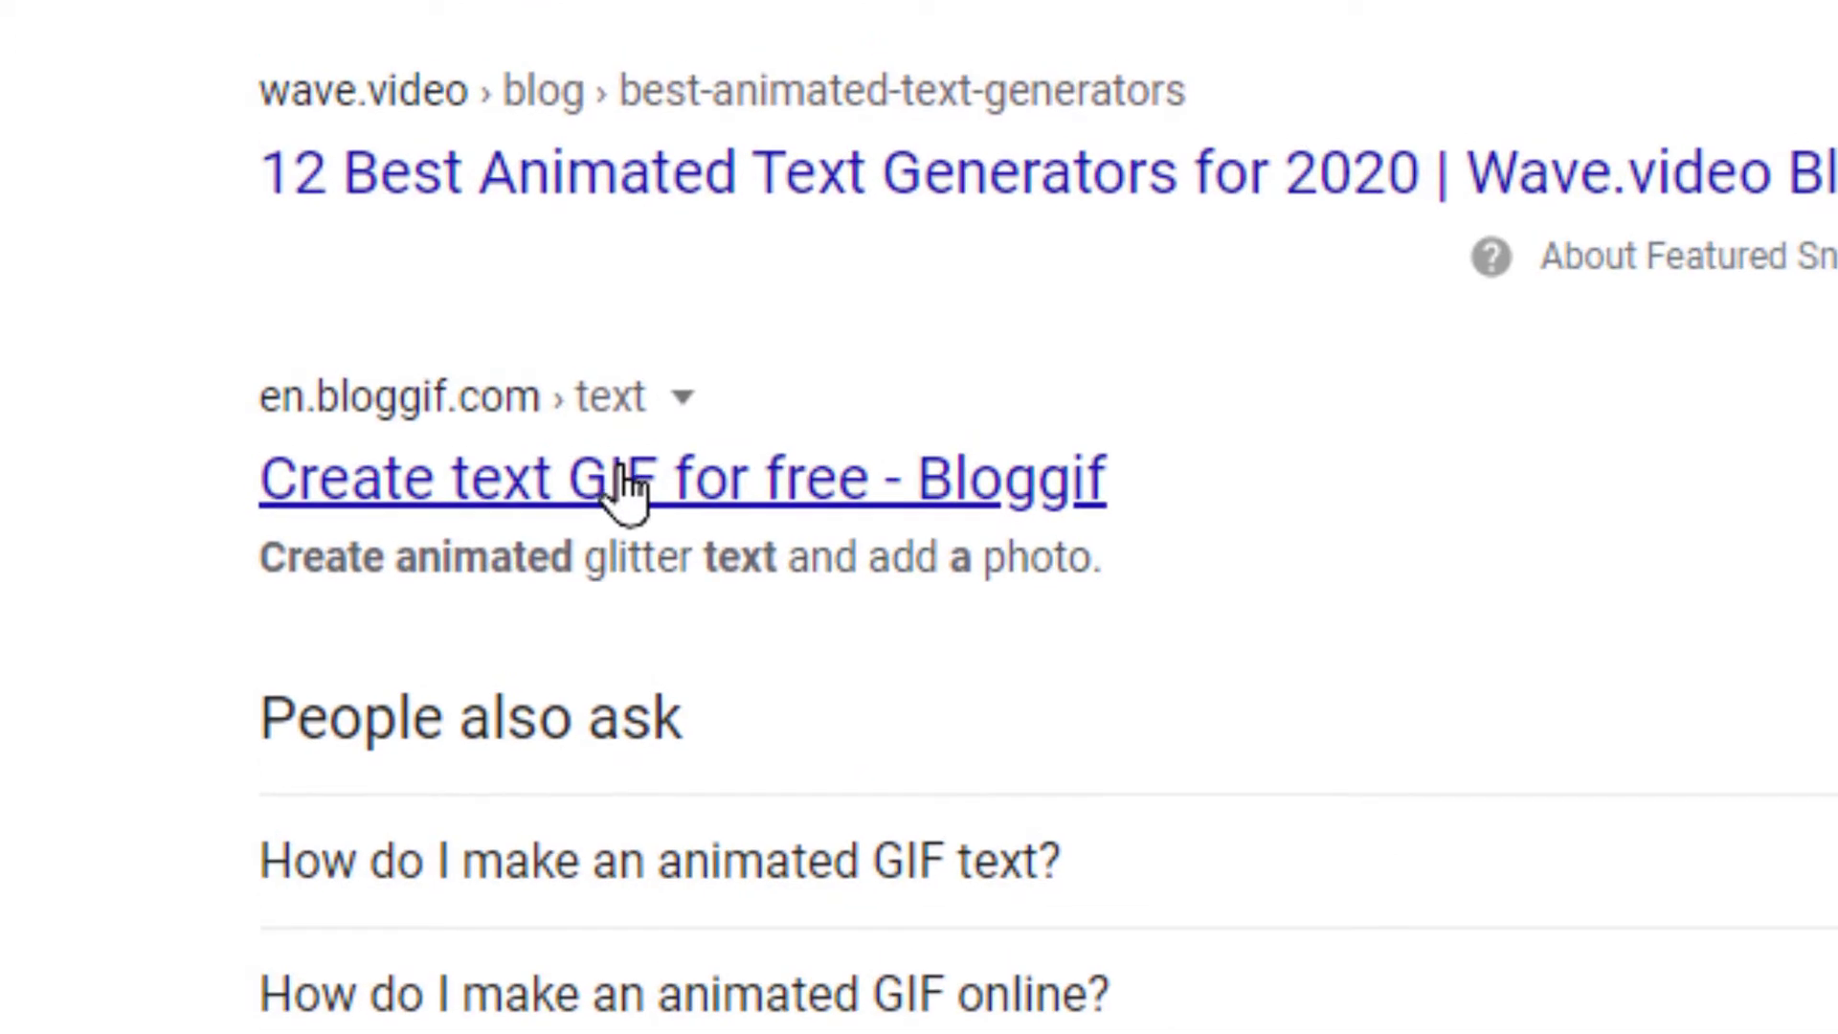
pyautogui.click(627, 491)
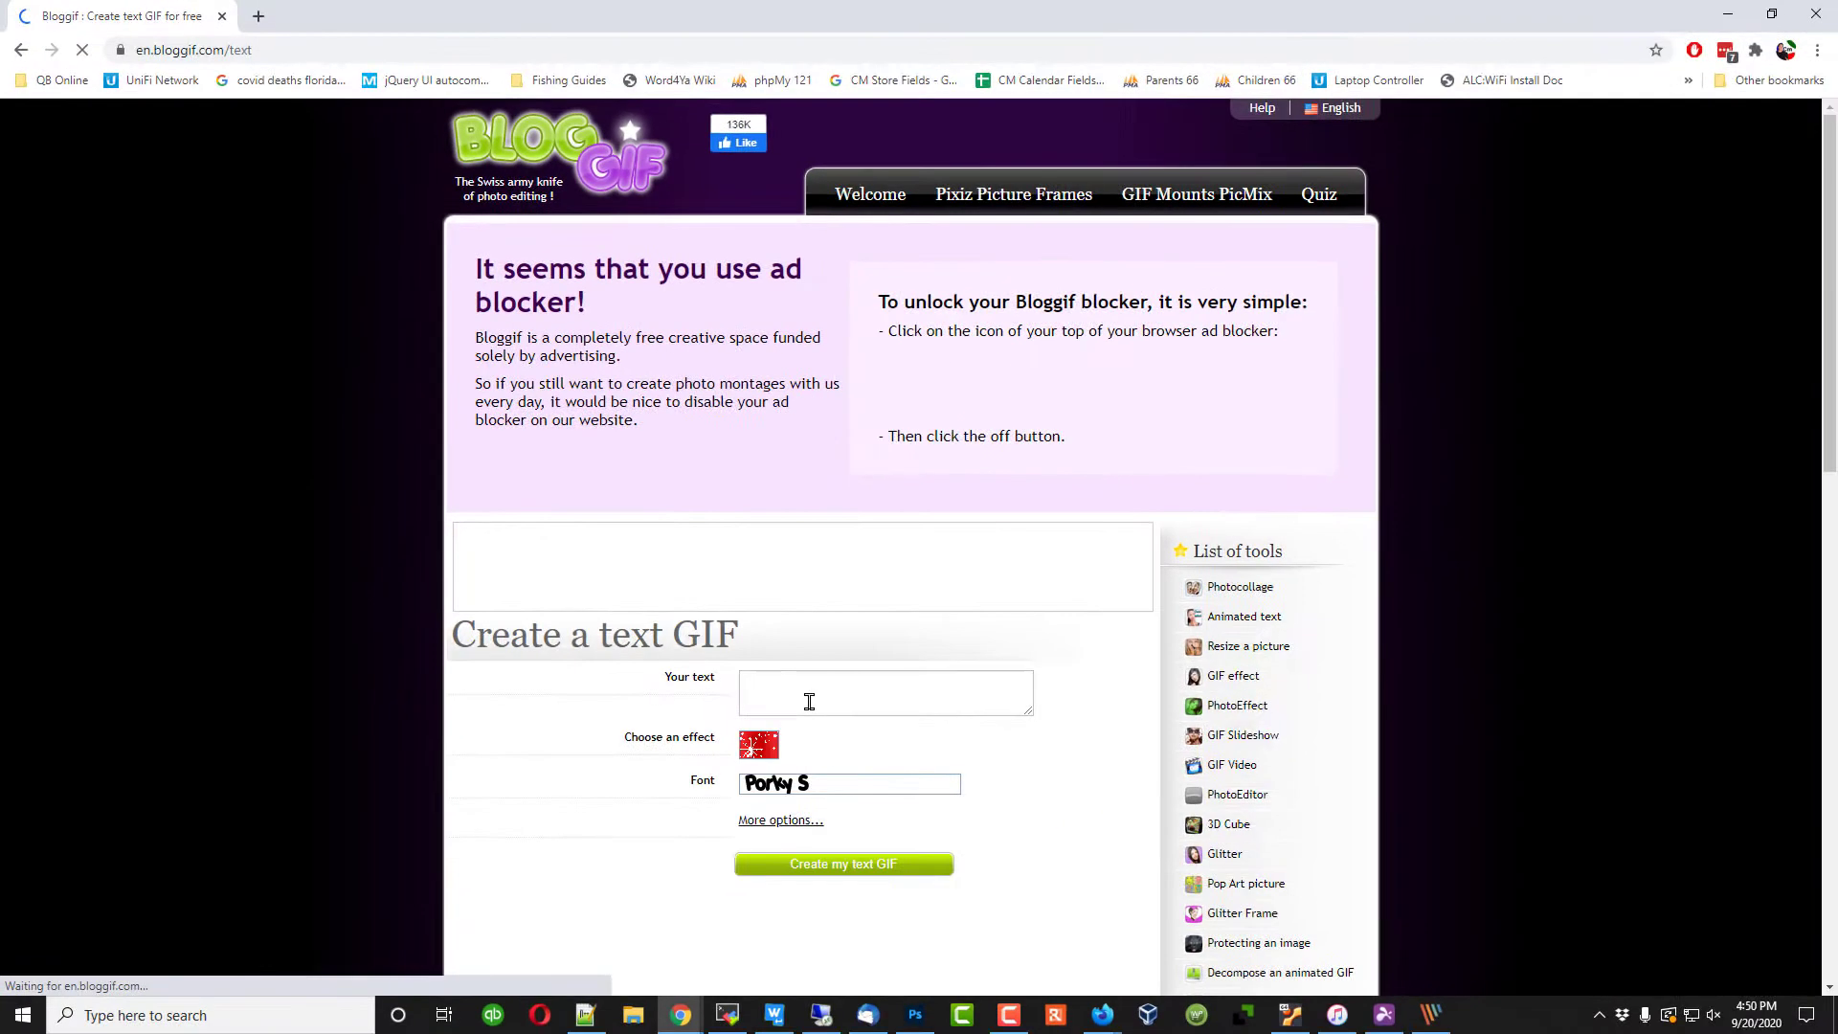
# Enter "Nice Plans" as the text for the new text GIF
pyautogui.click(809, 702)
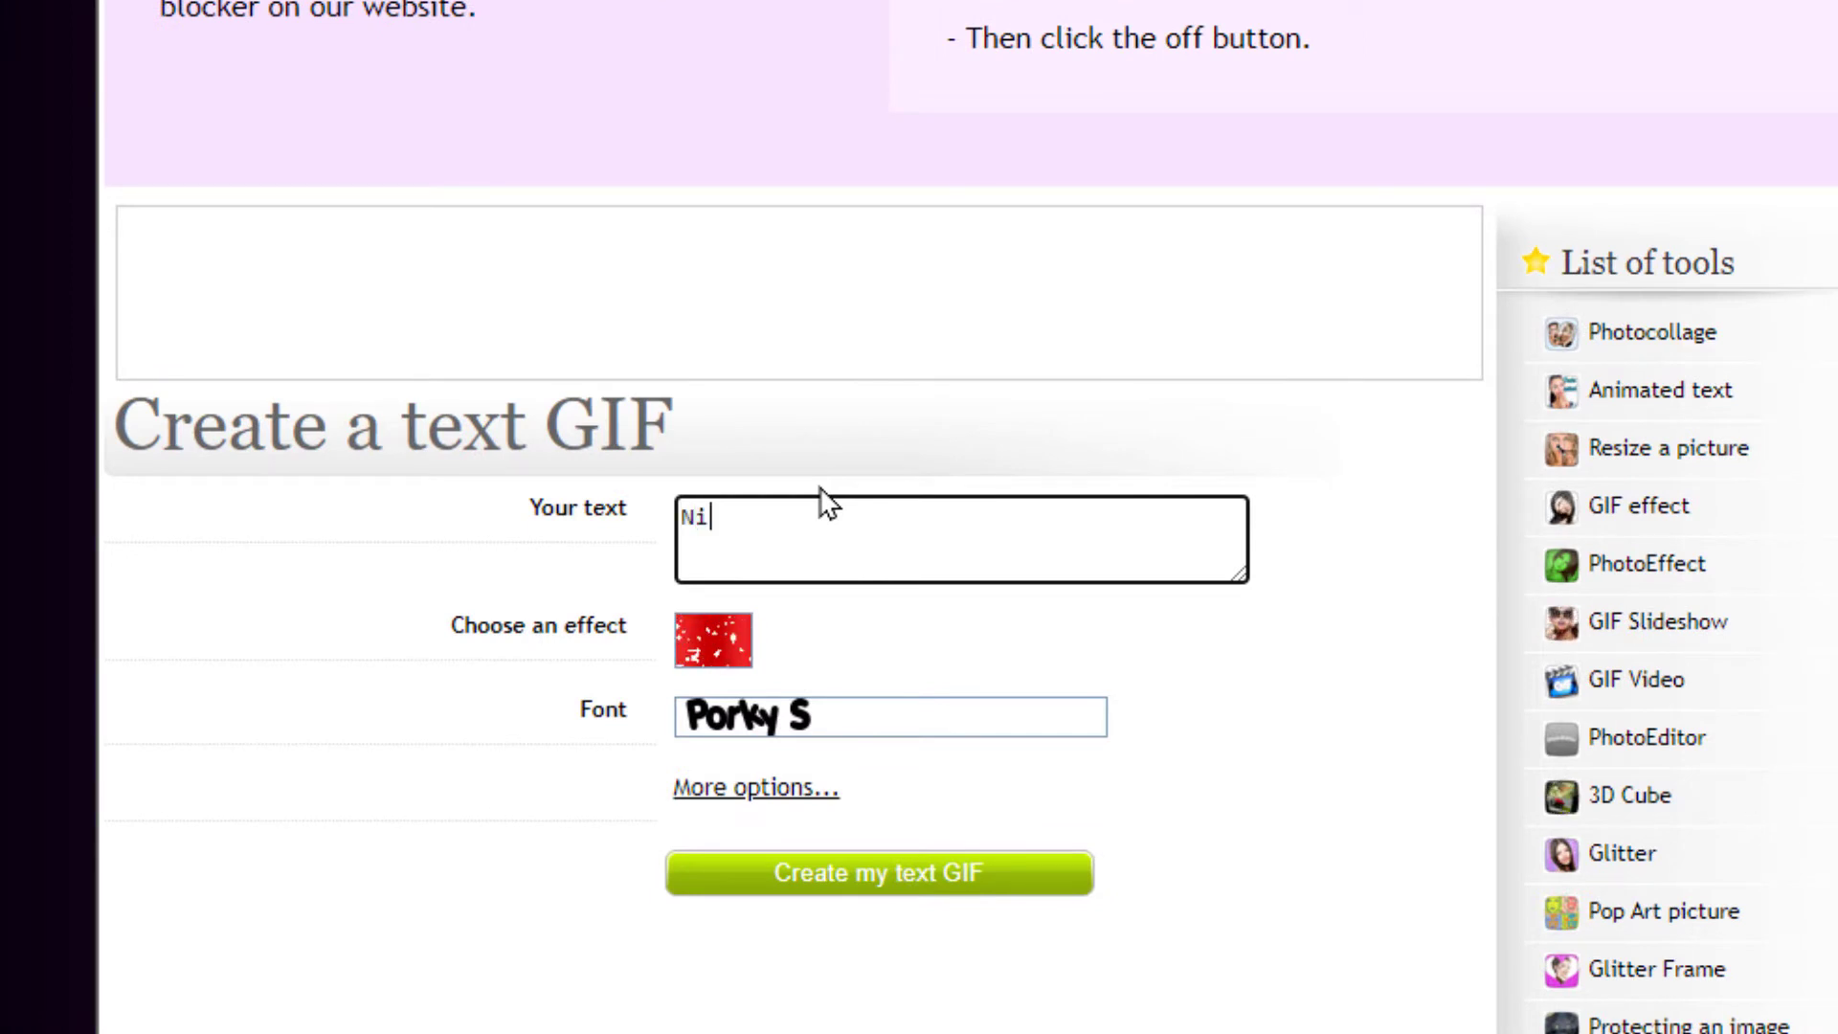
pyautogui.write('Nice Plans')
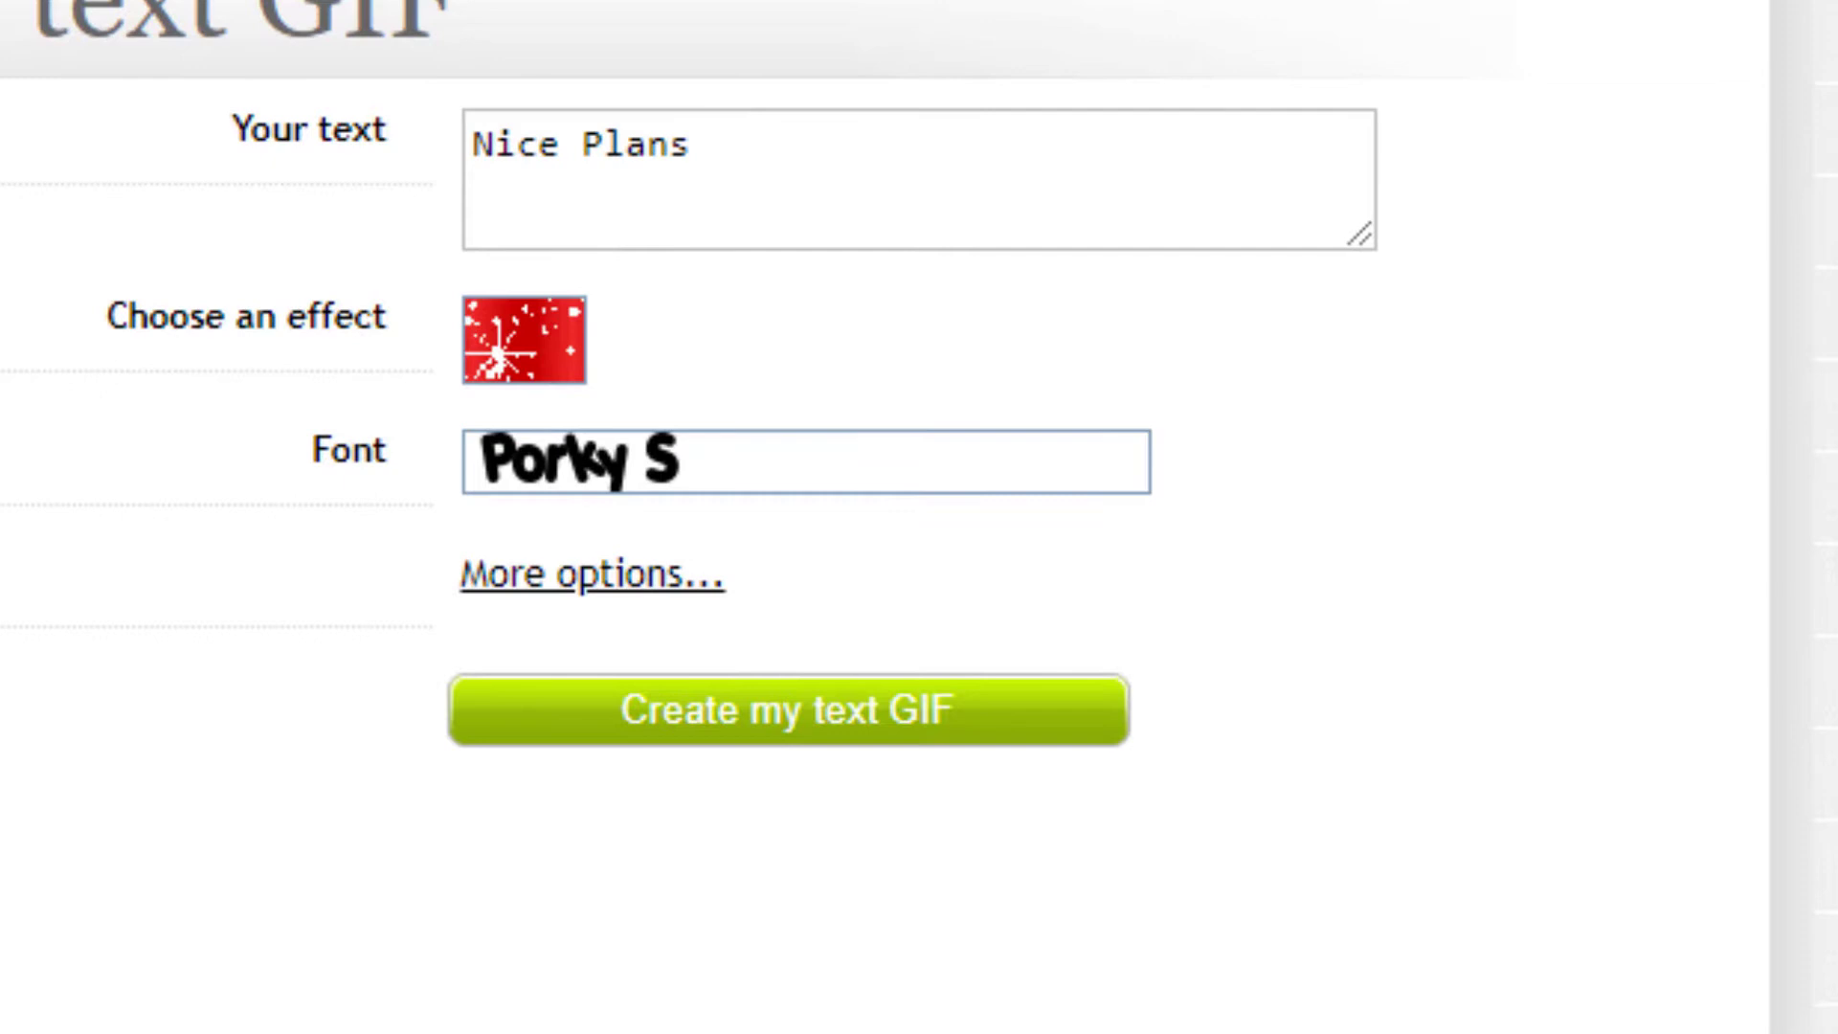
pyautogui.click(713, 143)
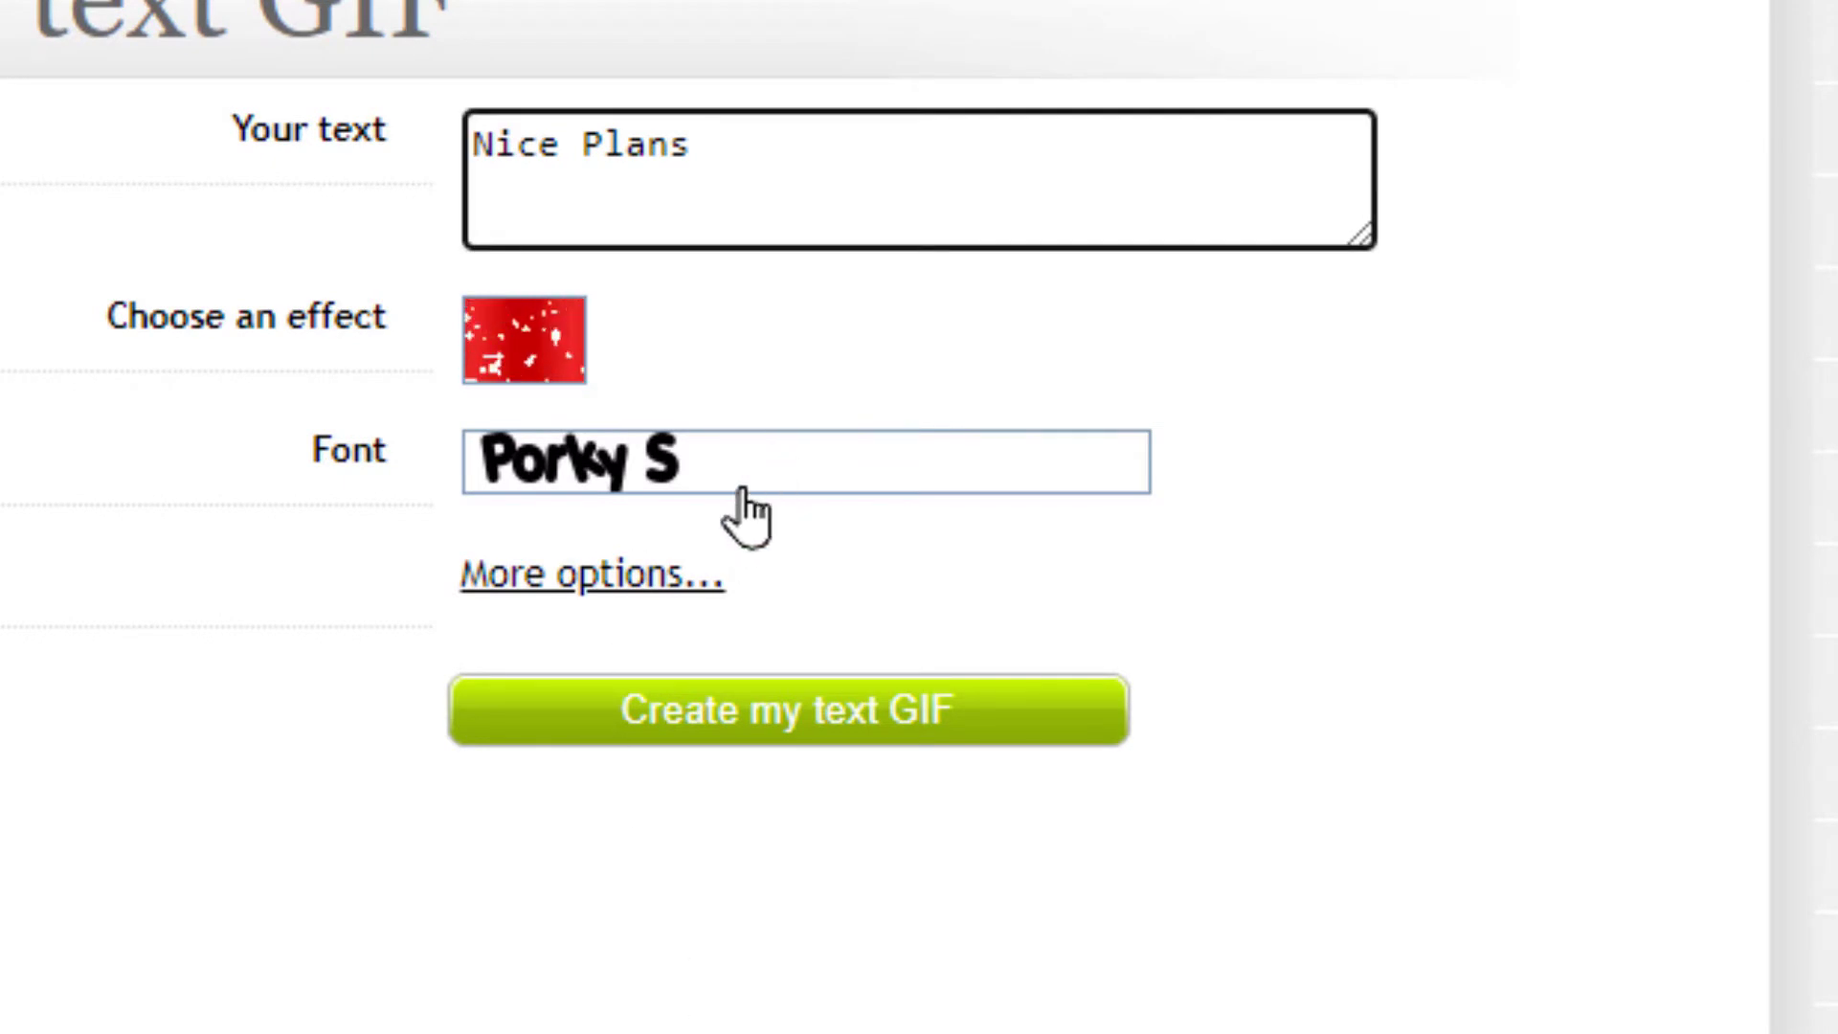
# Set the text GIF's font to Comic Sans Ms Bold
pyautogui.click(627, 478)
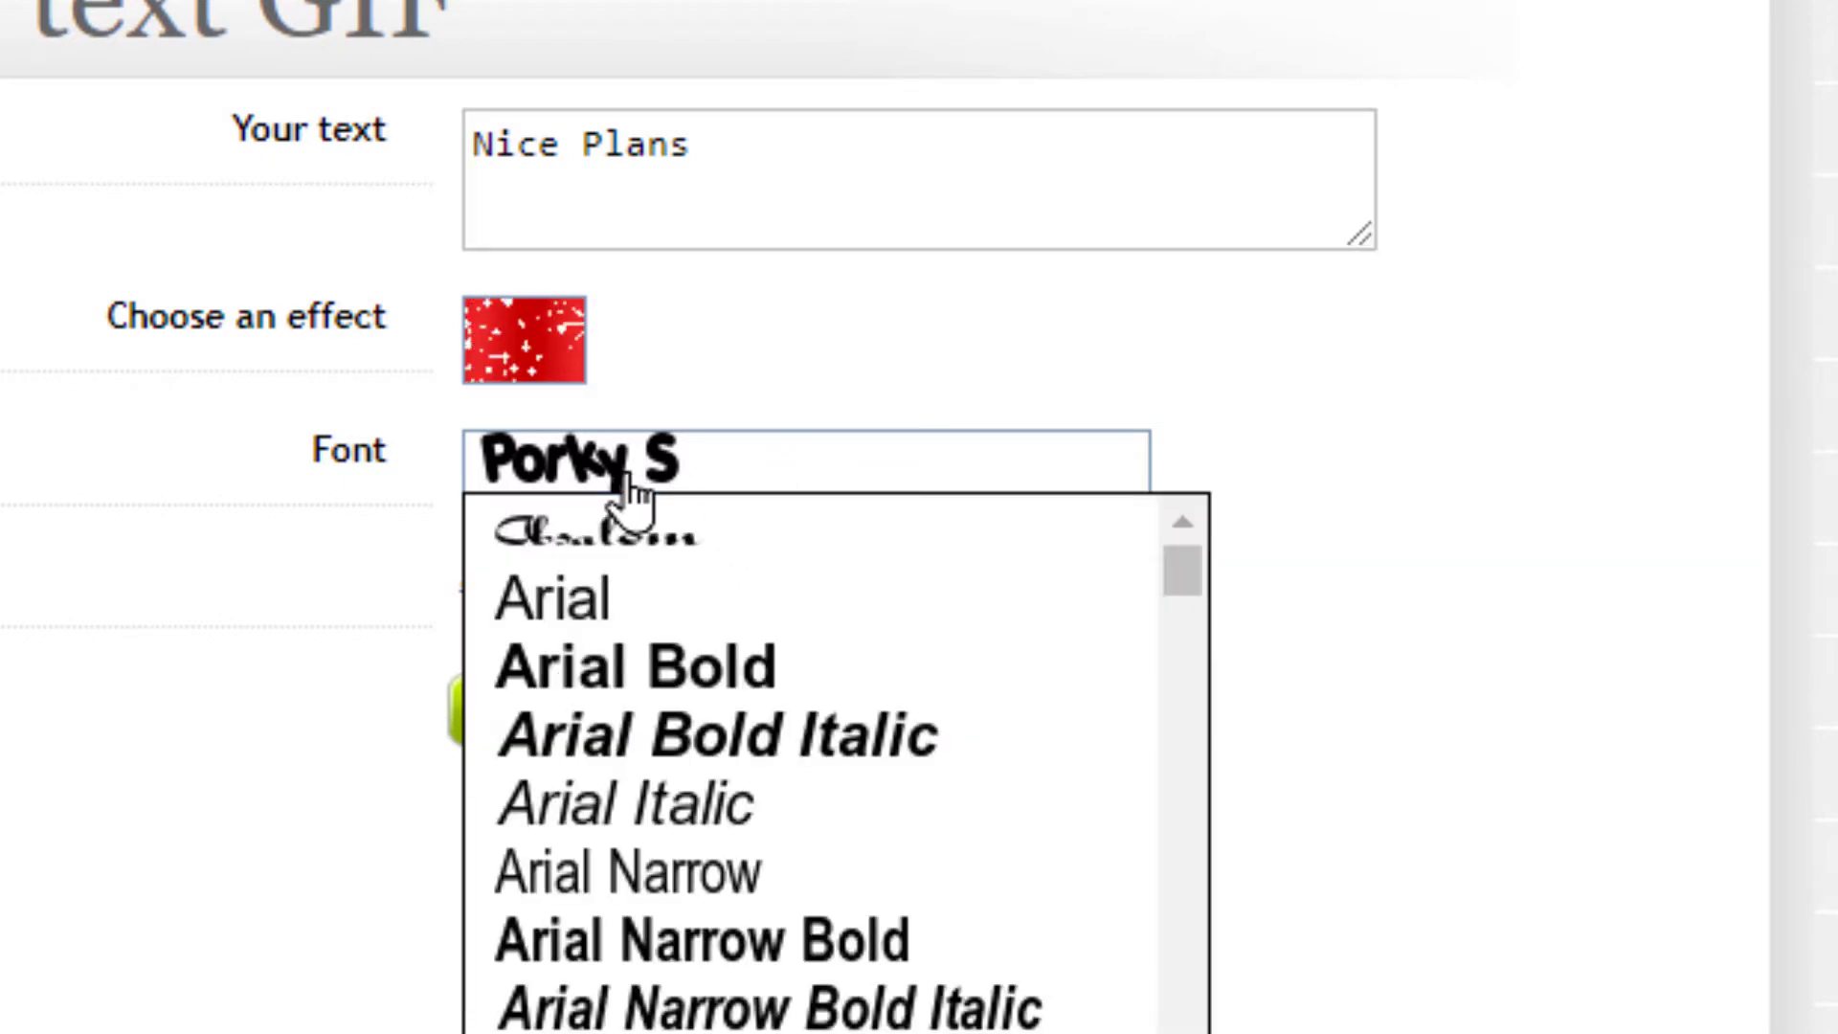
pyautogui.scroll(-3, 594, 842)
pyautogui.scroll(-15, 635, 861)
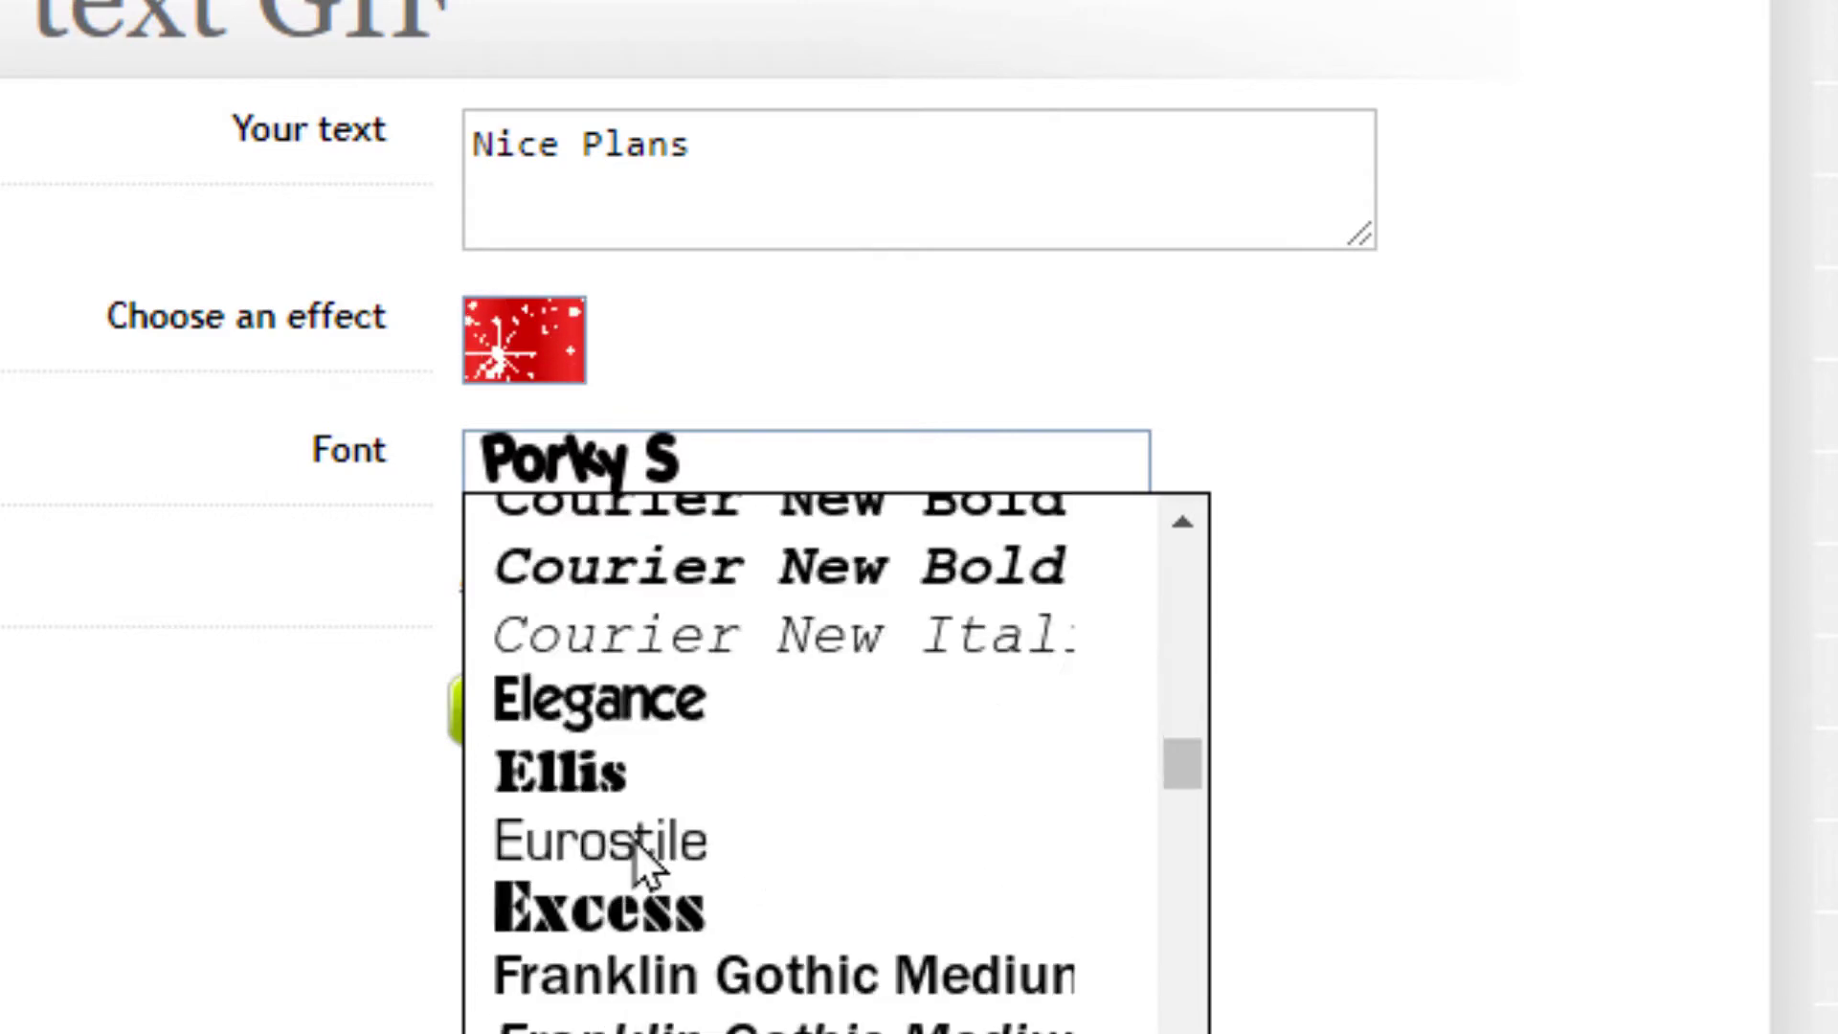
pyautogui.click(933, 911)
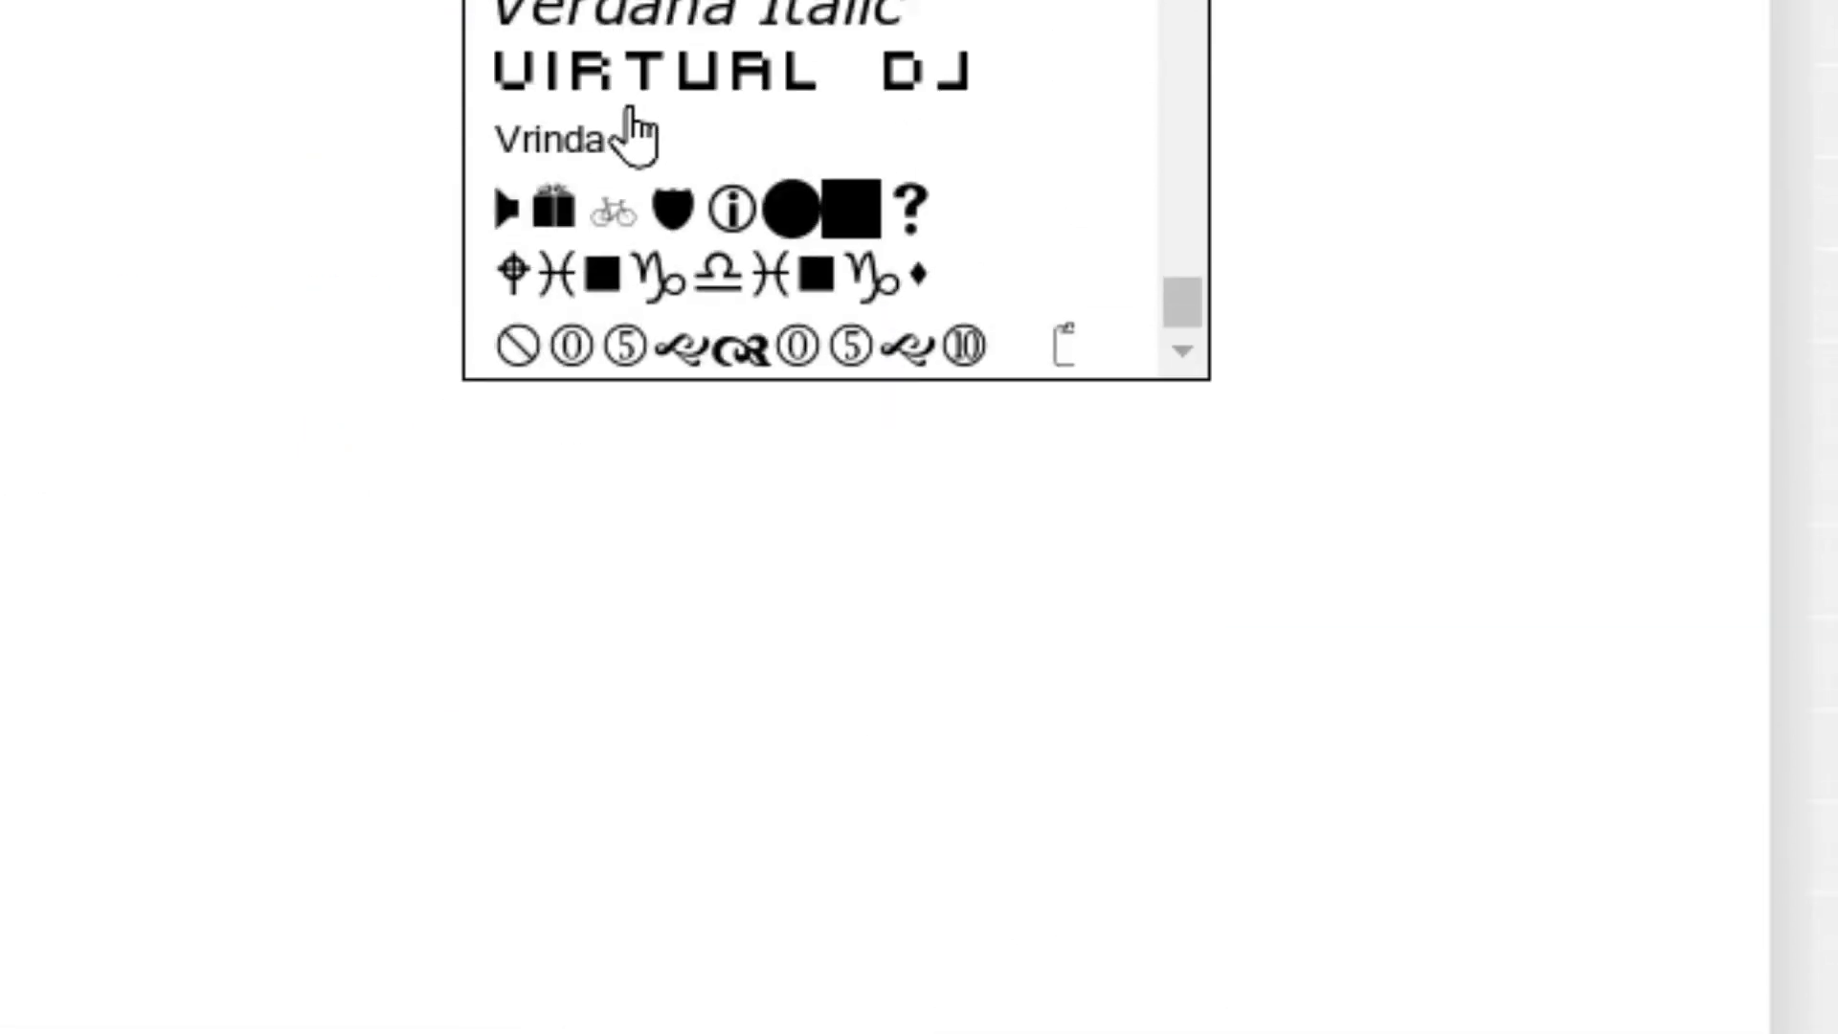
pyautogui.scroll(3, 629, 660)
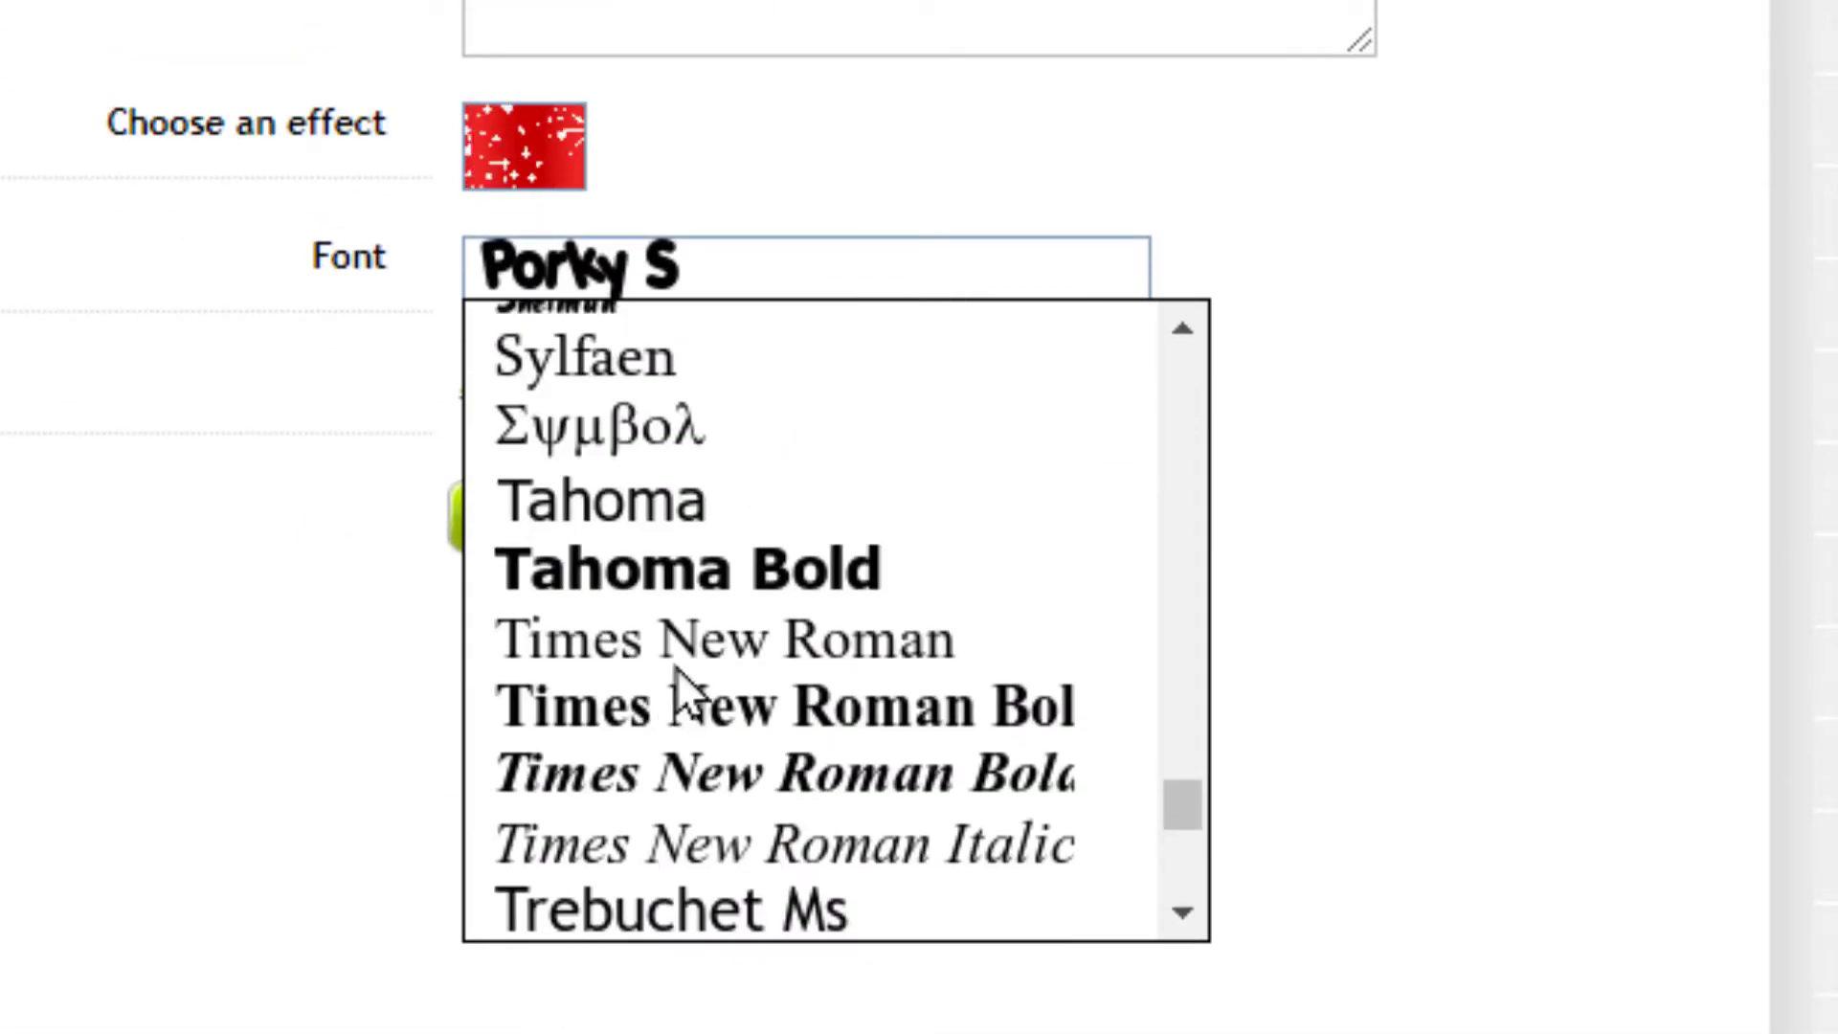
pyautogui.scroll(-3, 730, 669)
pyautogui.scroll(-6, 738, 676)
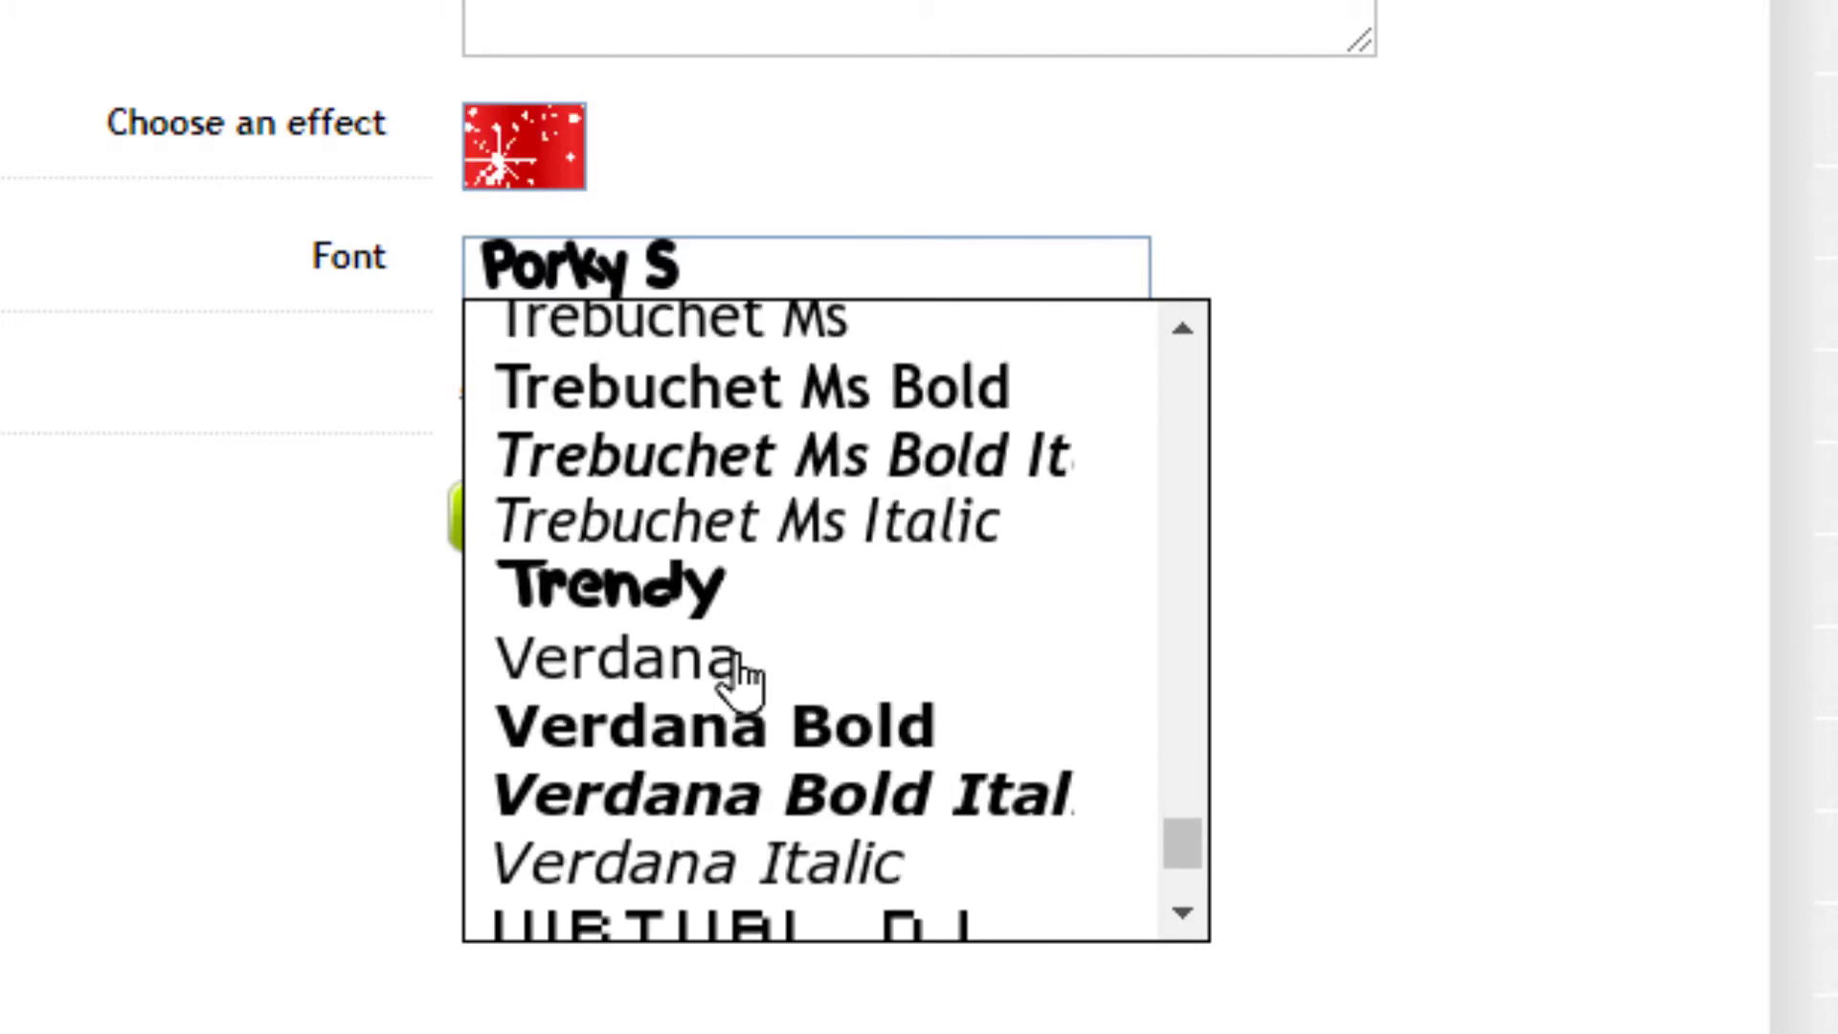
pyautogui.scroll(3, 804, 689)
pyautogui.scroll(10, 821, 670)
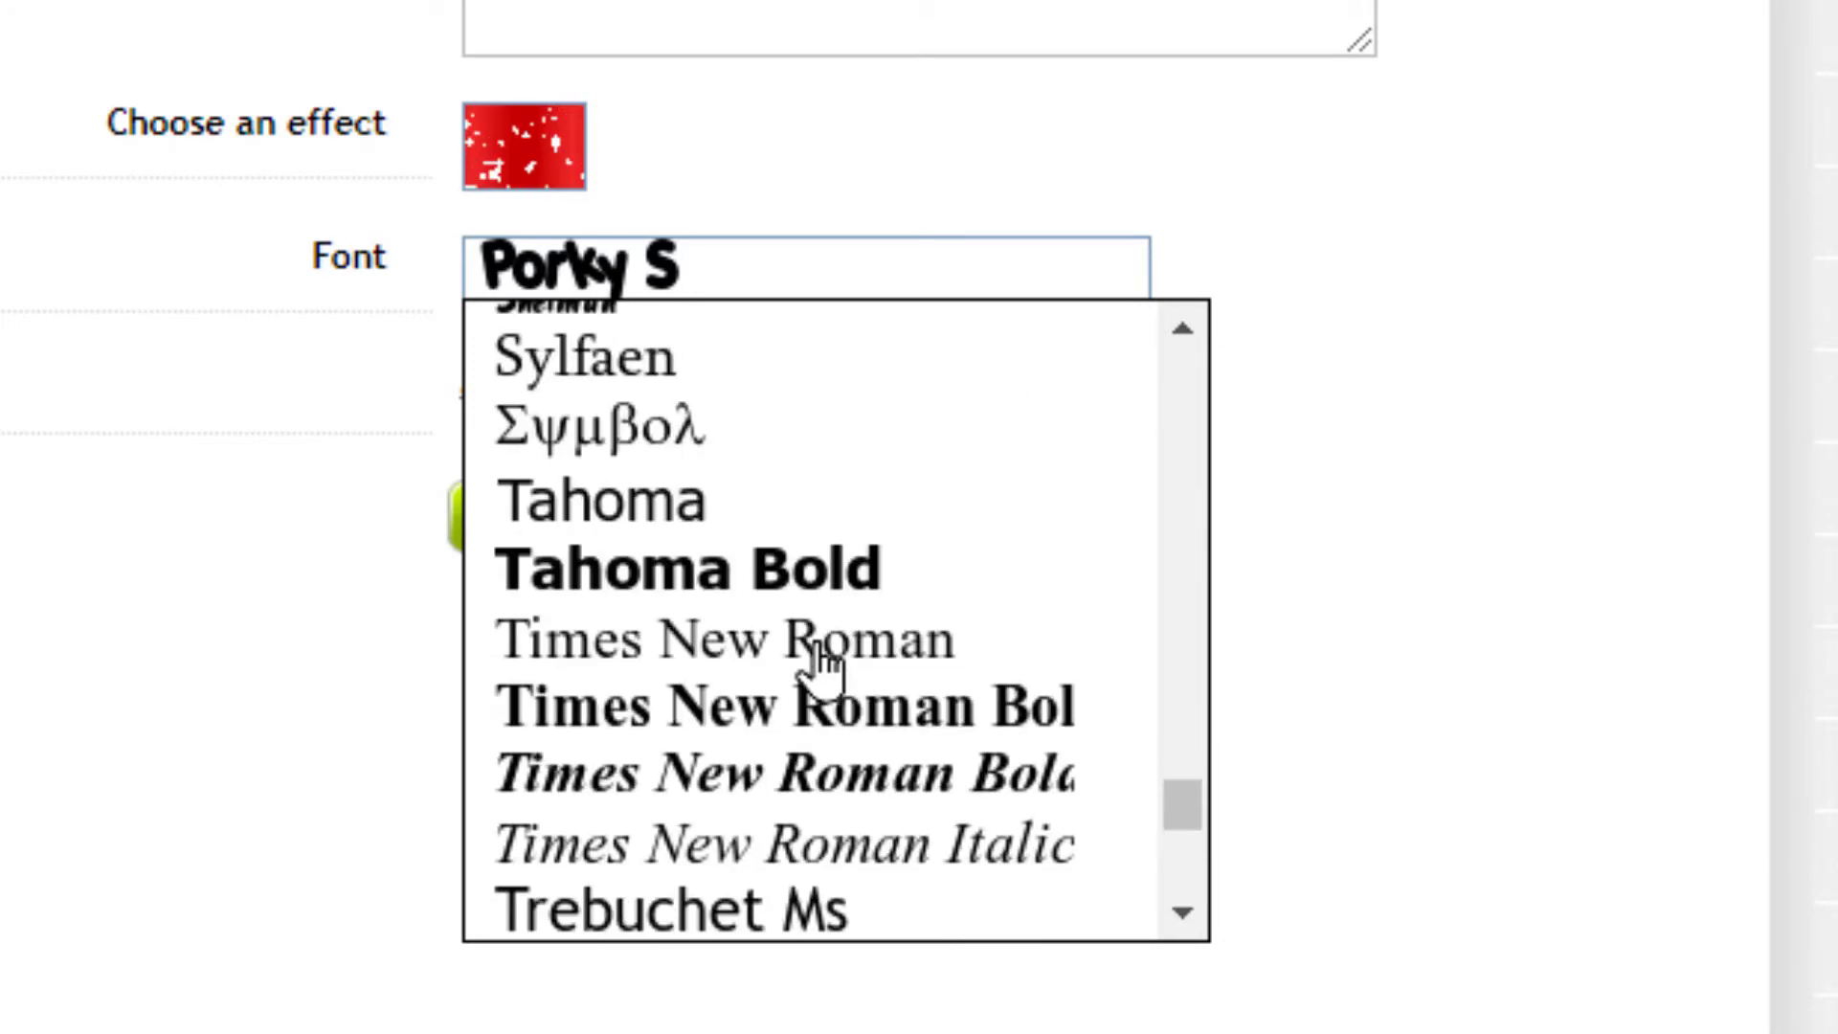
pyautogui.scroll(10, 821, 608)
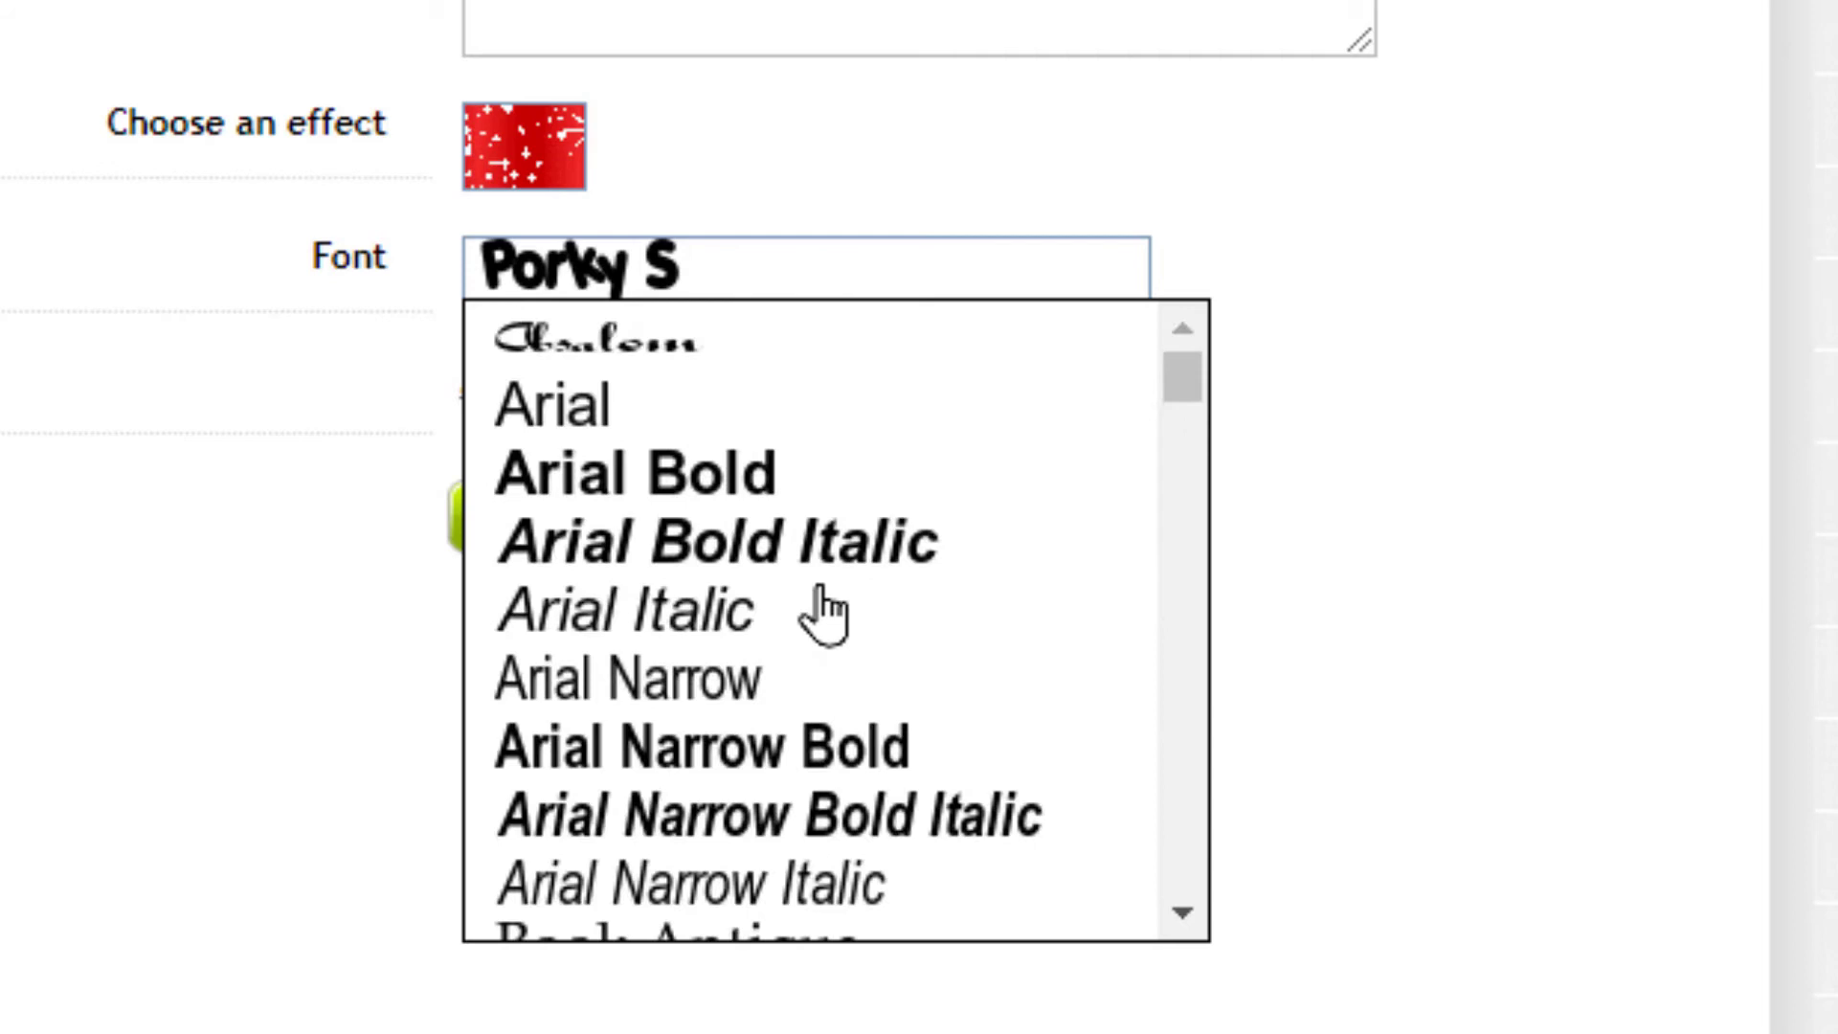
pyautogui.scroll(-3, 788, 636)
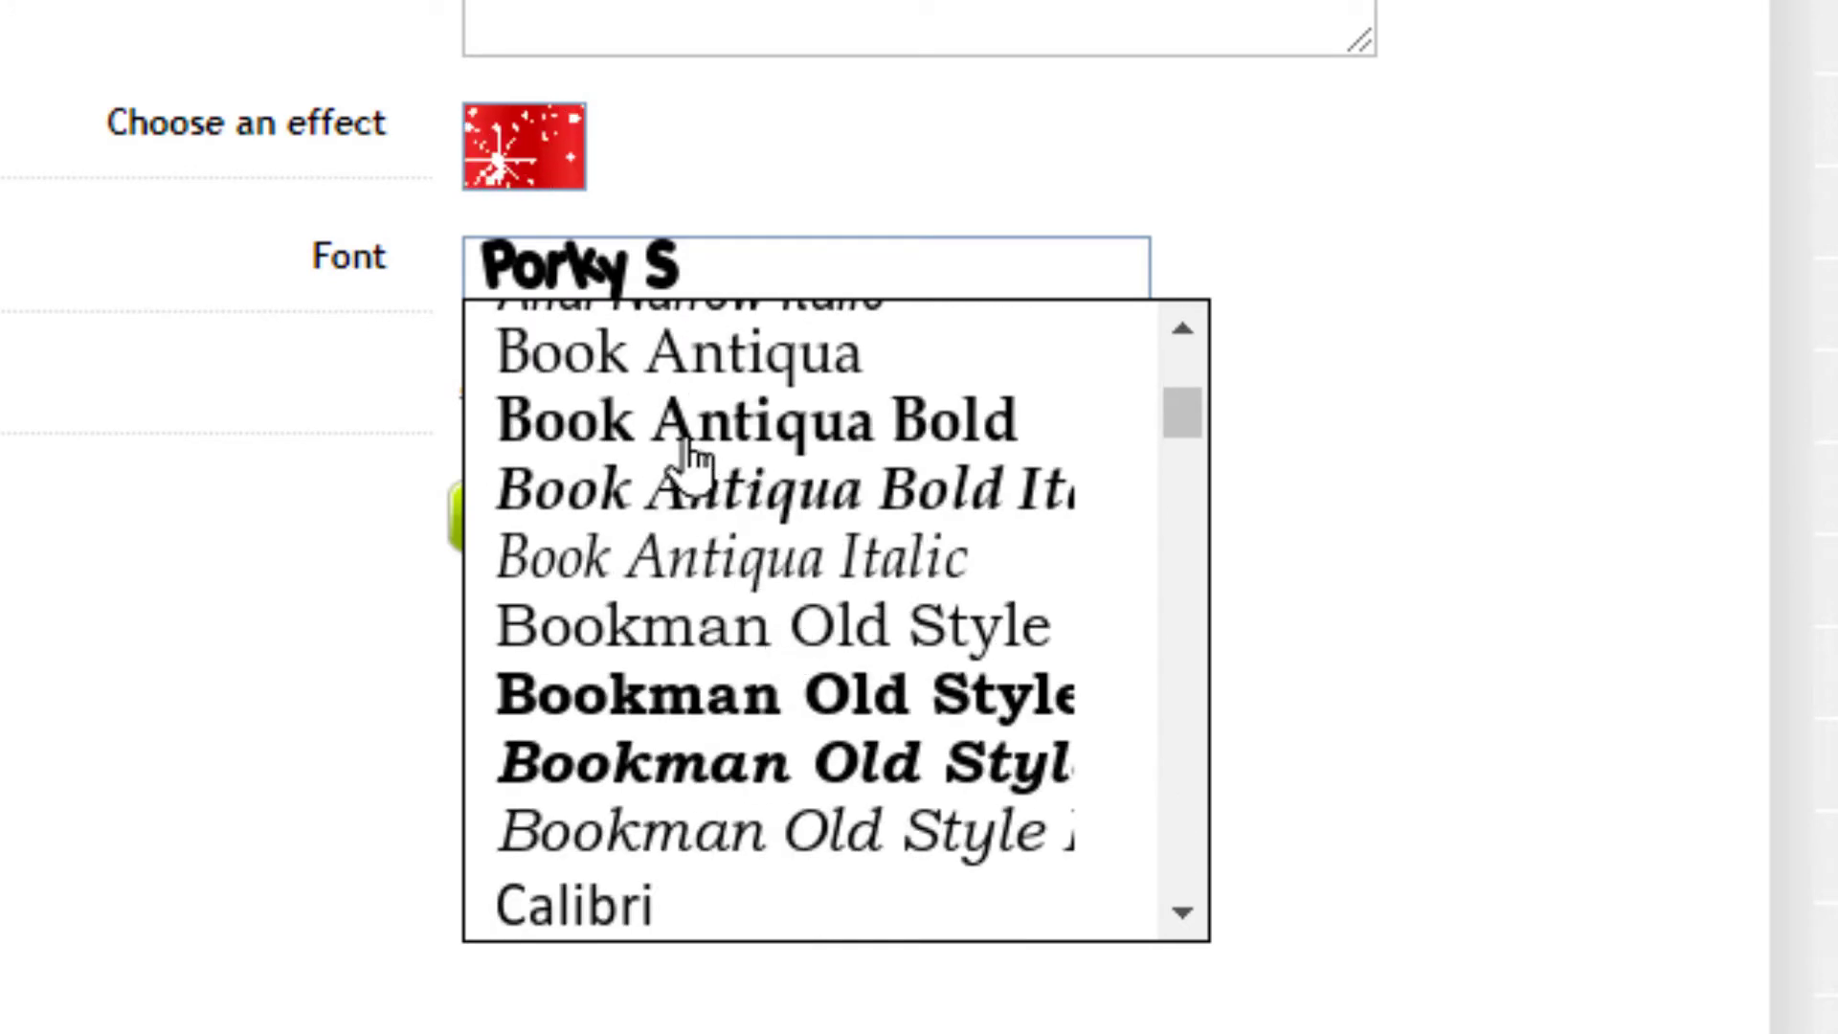
pyautogui.scroll(2, 699, 460)
pyautogui.scroll(-2, 849, 607)
pyautogui.scroll(-6, 838, 632)
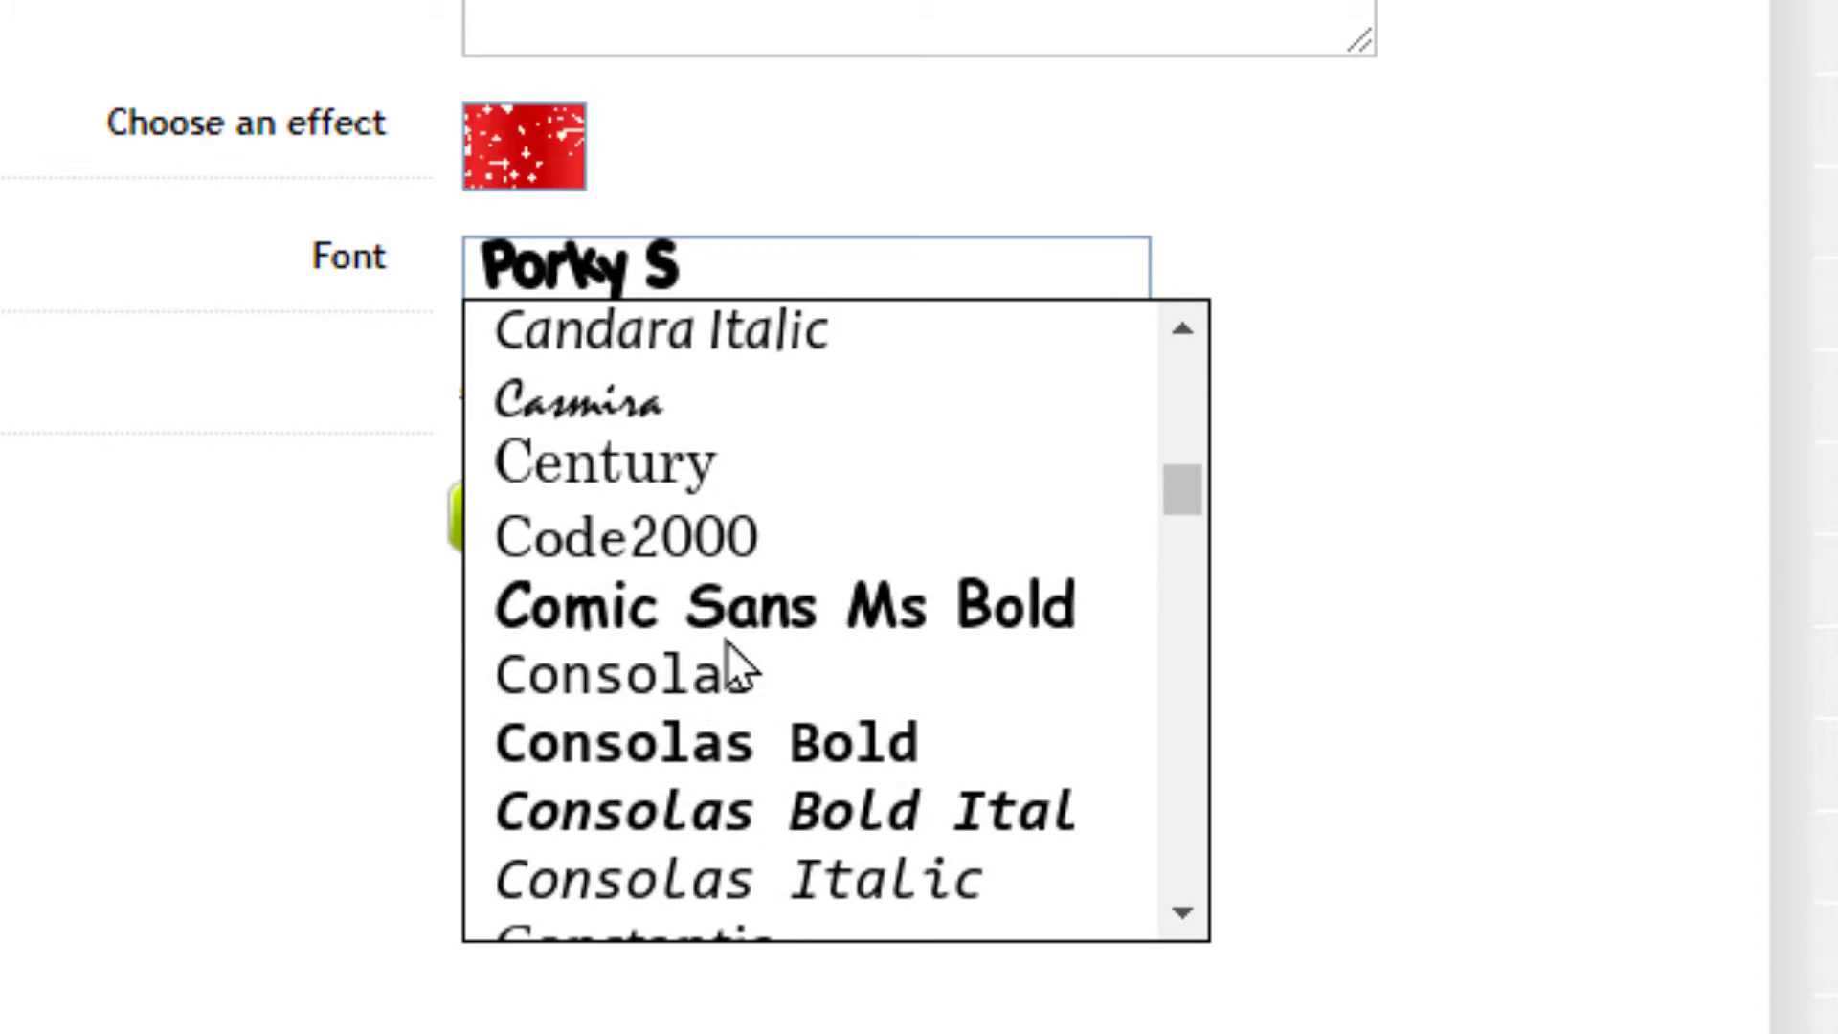
pyautogui.click(708, 620)
pyautogui.scroll(2, 575, 641)
pyautogui.scroll(3, 575, 660)
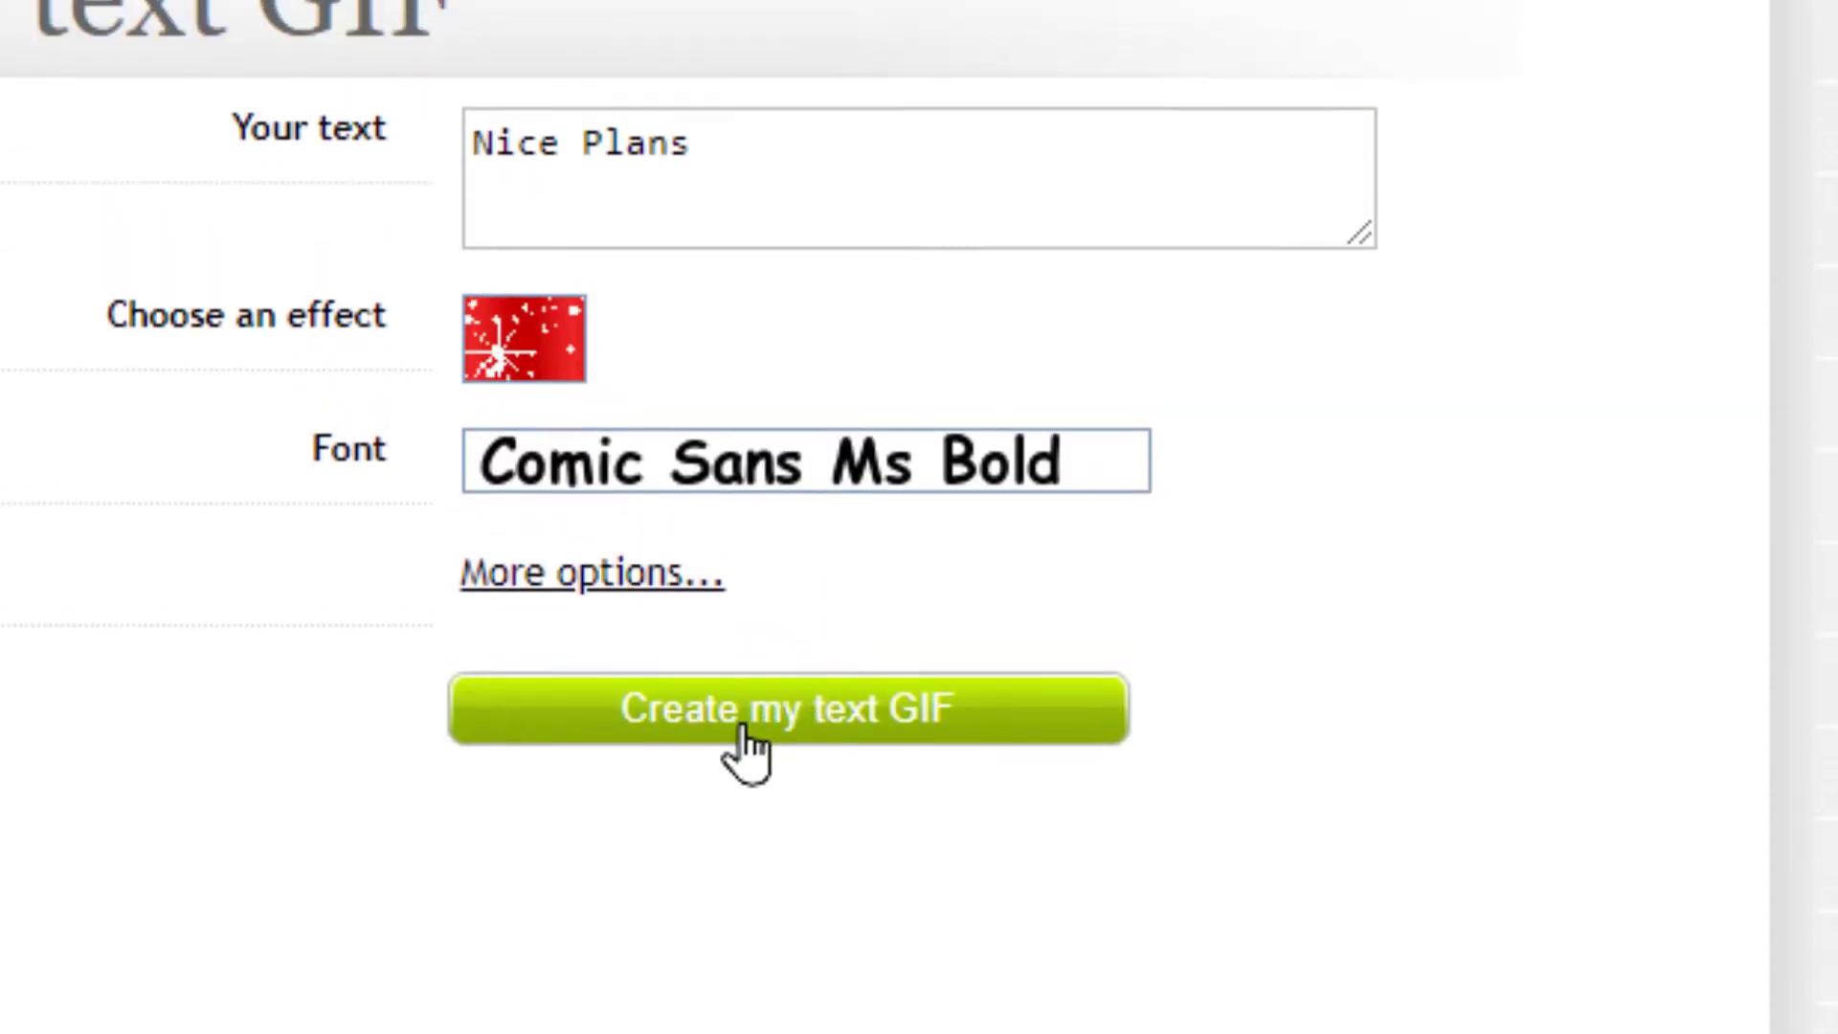
# Show the additional text options, keep their default values, and generate the text GIF
pyautogui.click(678, 620)
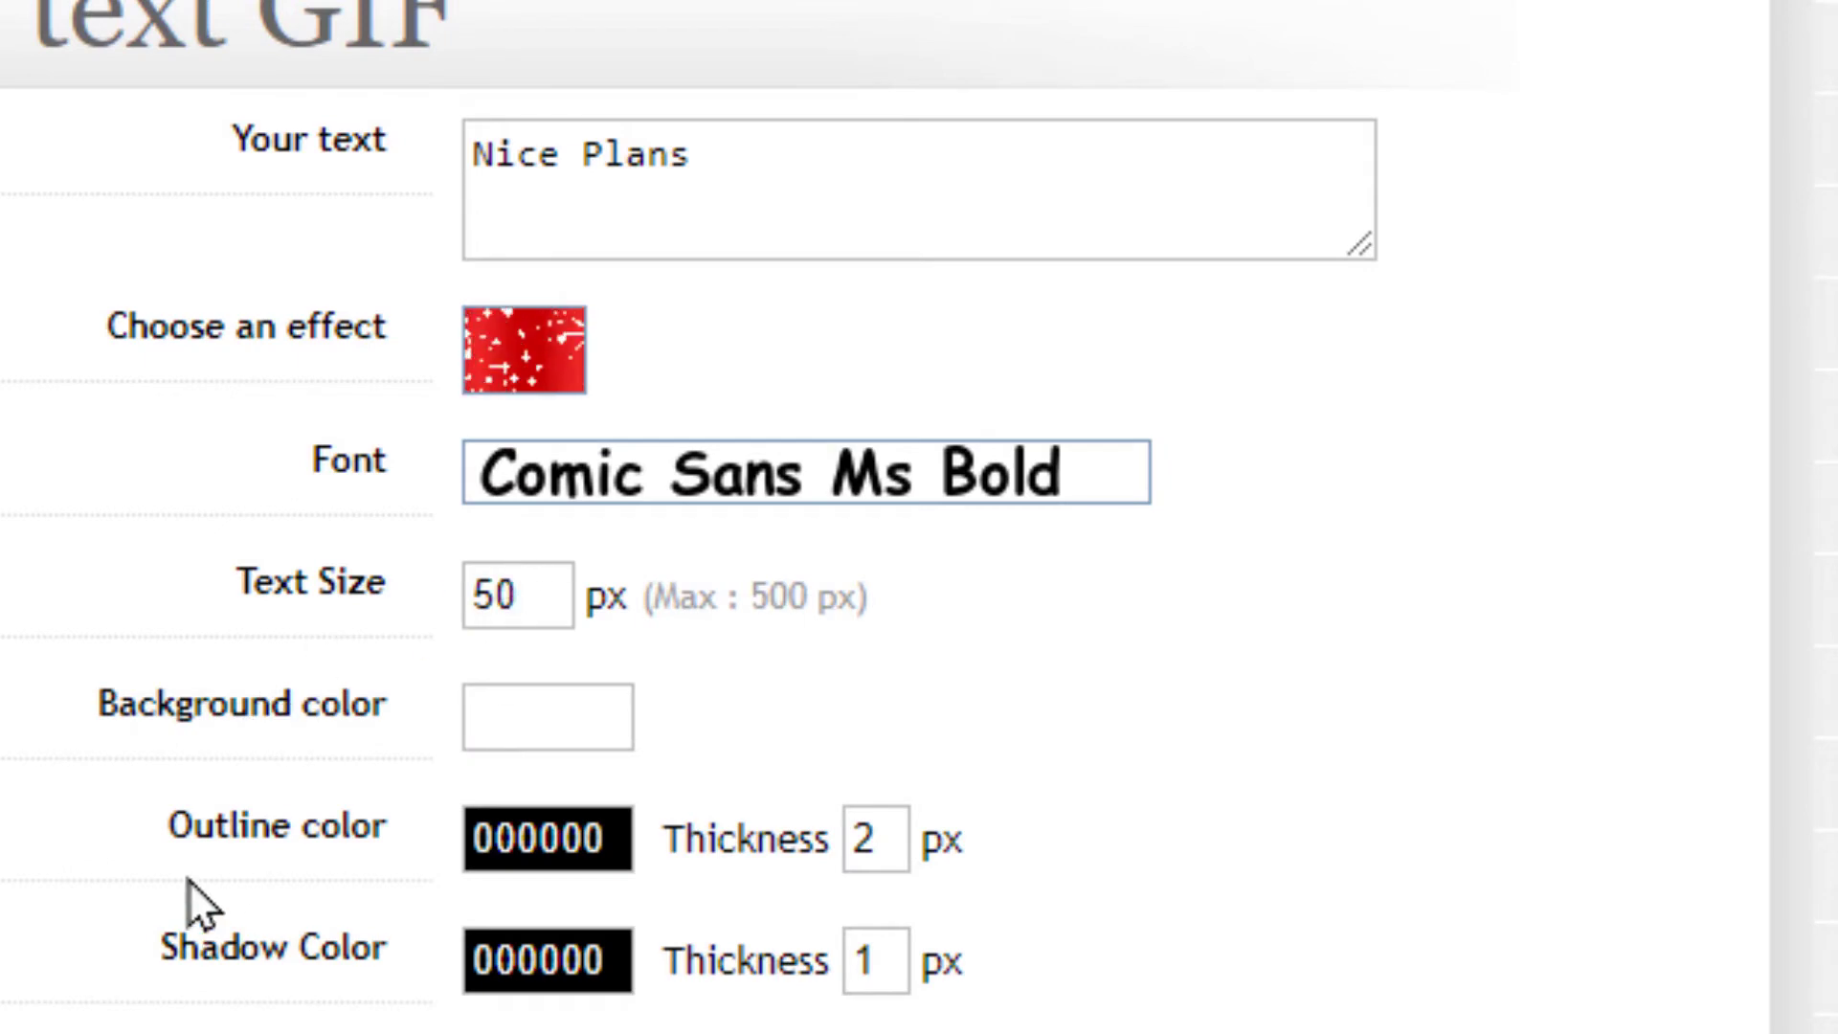
pyautogui.scroll(-1, 189, 903)
pyautogui.scroll(-5, 651, 861)
pyautogui.click(649, 869)
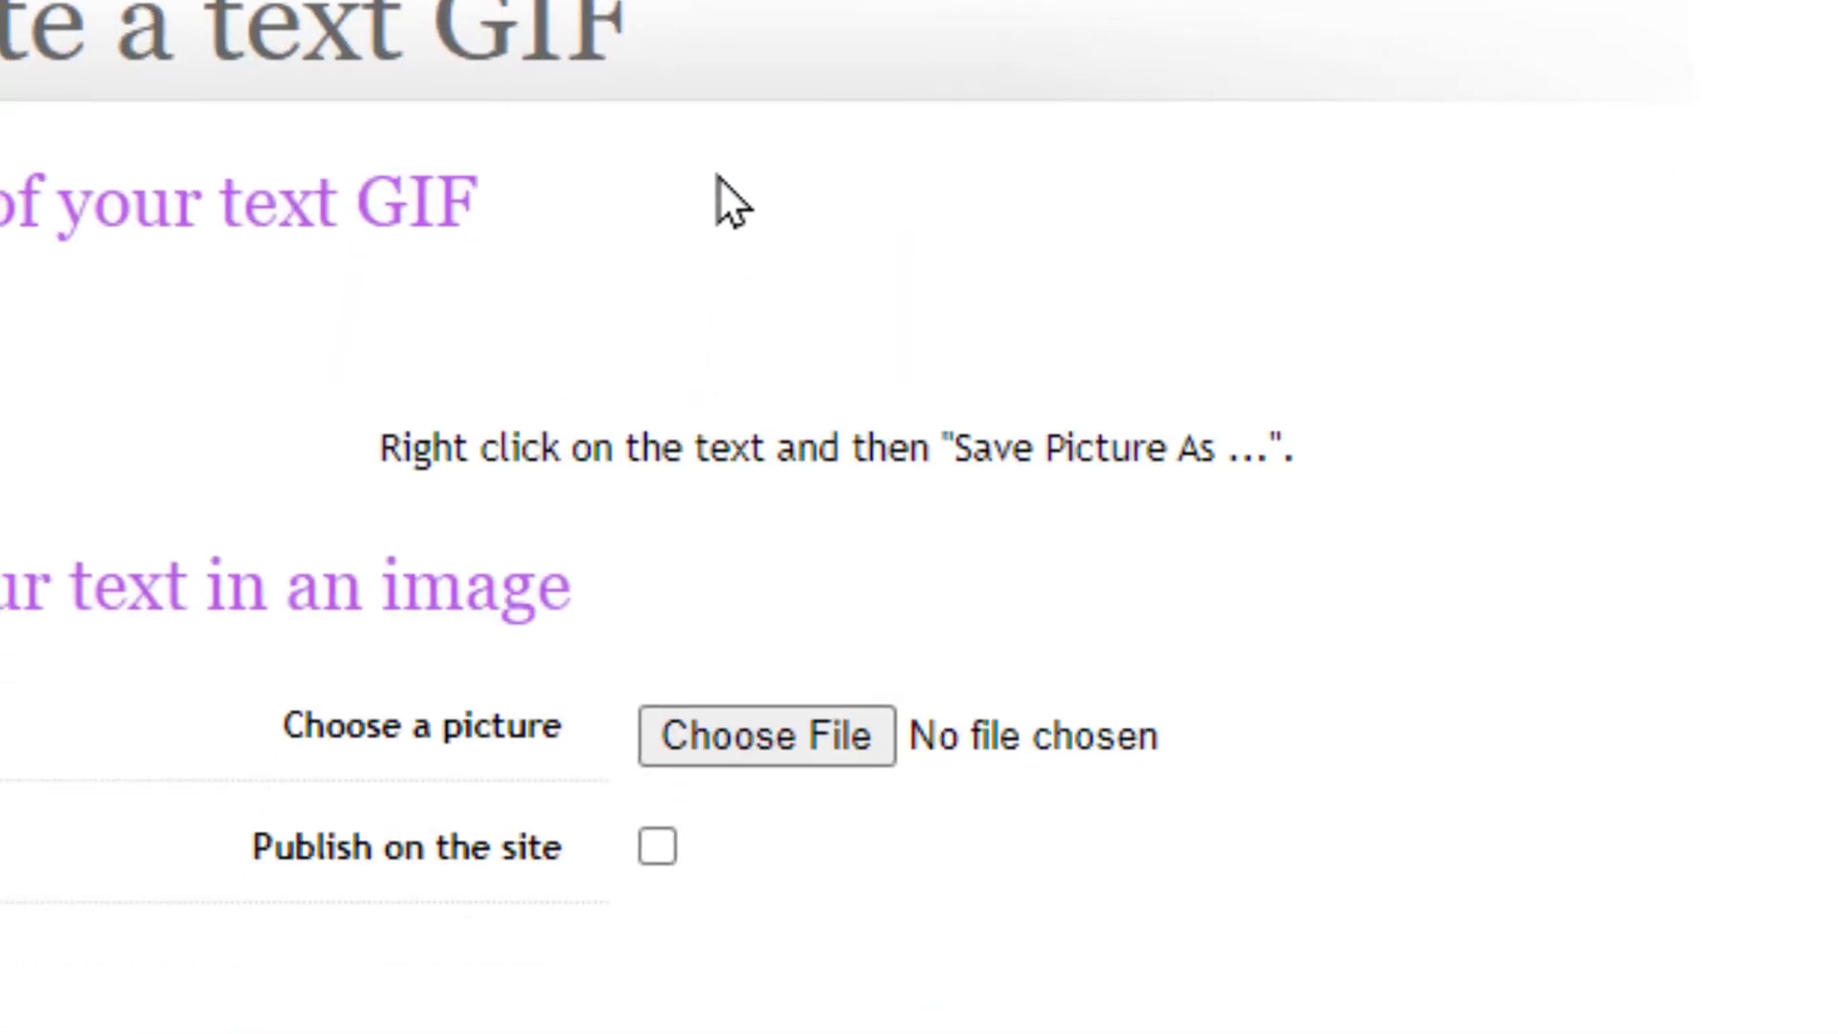
# Change the "Nice Plans" text effect to the sparkling green striped one on effects page 71 and submit the changes
pyautogui.scroll(-8, 685, 96)
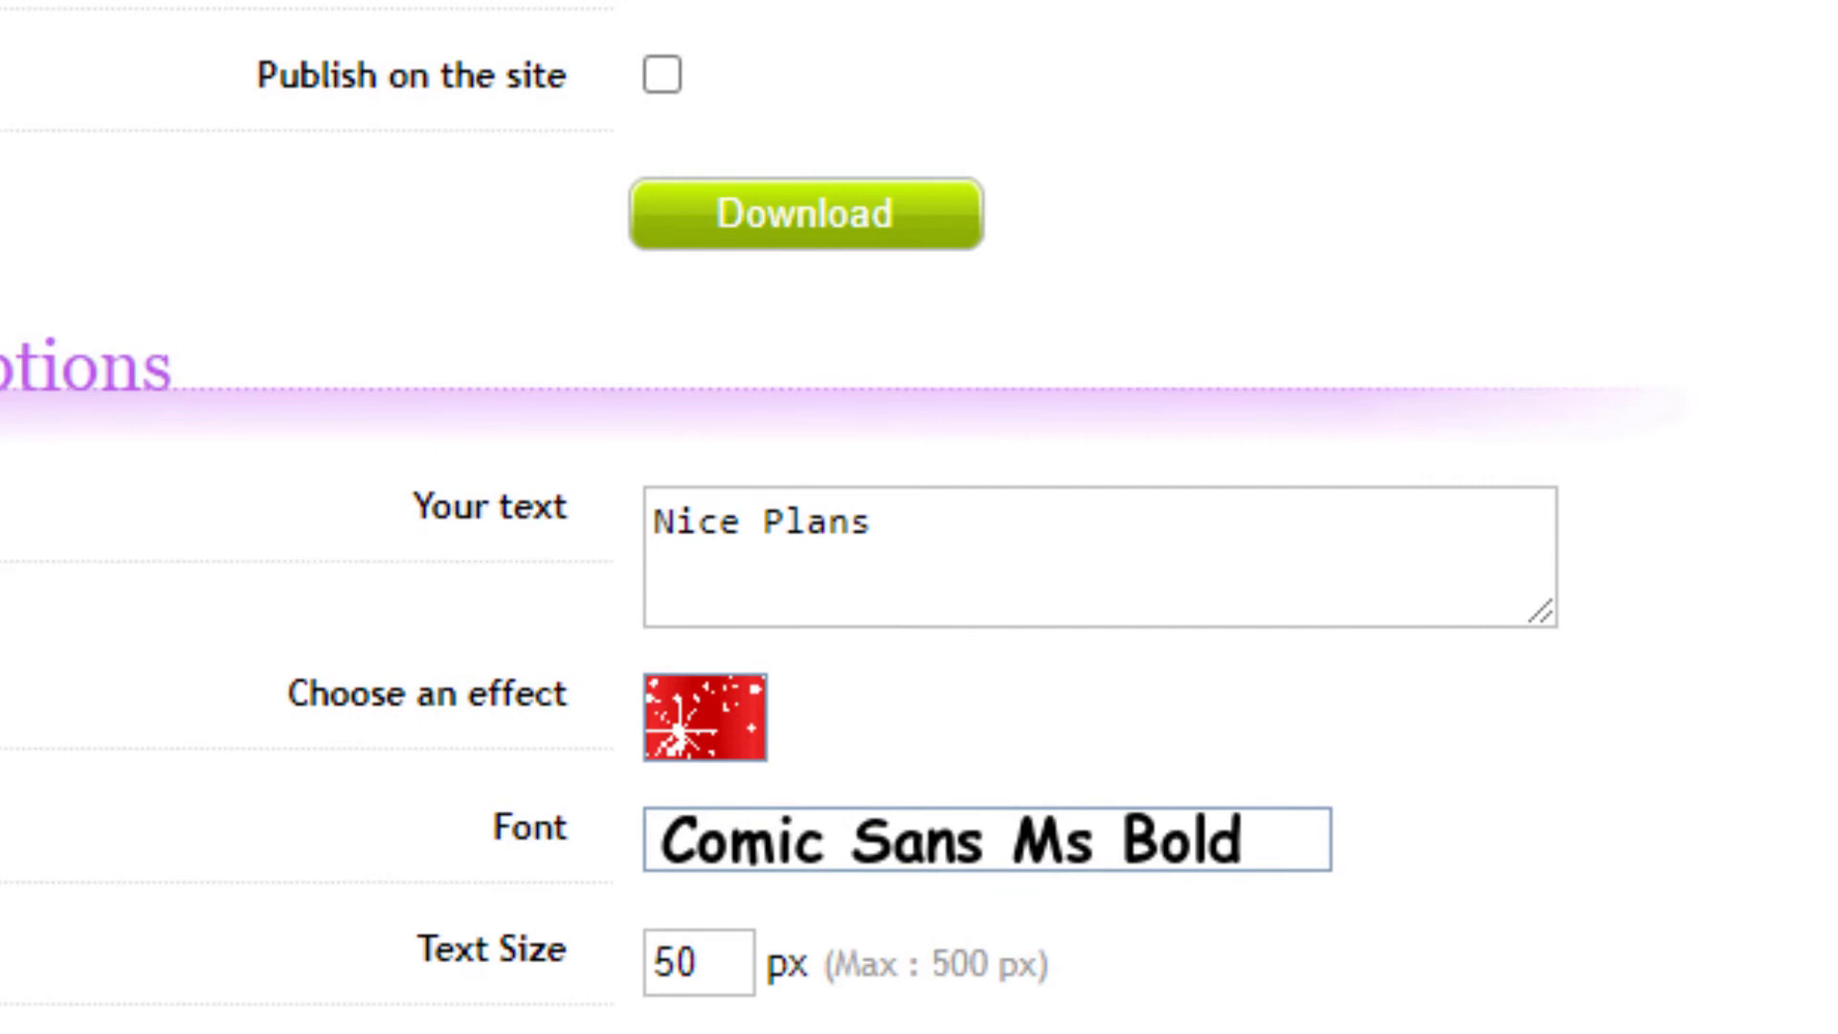
pyautogui.click(709, 739)
pyautogui.scroll(-5, 565, 335)
pyautogui.scroll(-6, 549, 309)
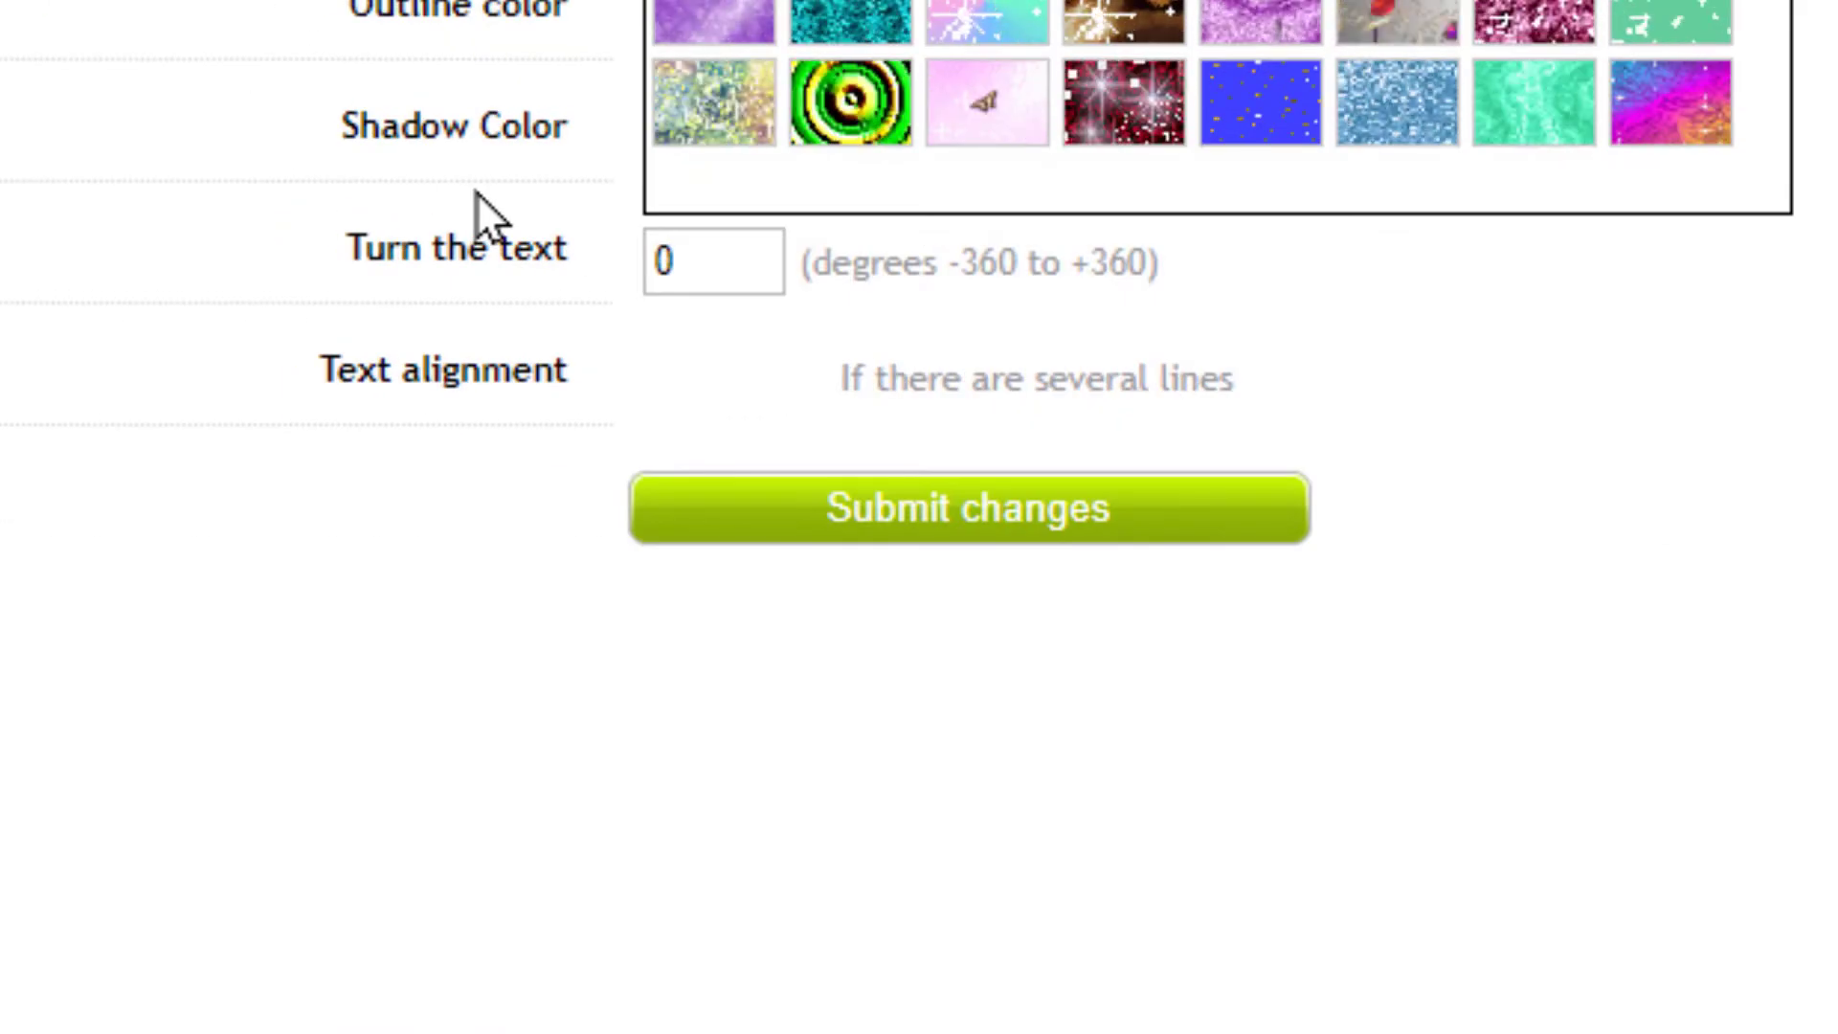
pyautogui.scroll(5, 488, 287)
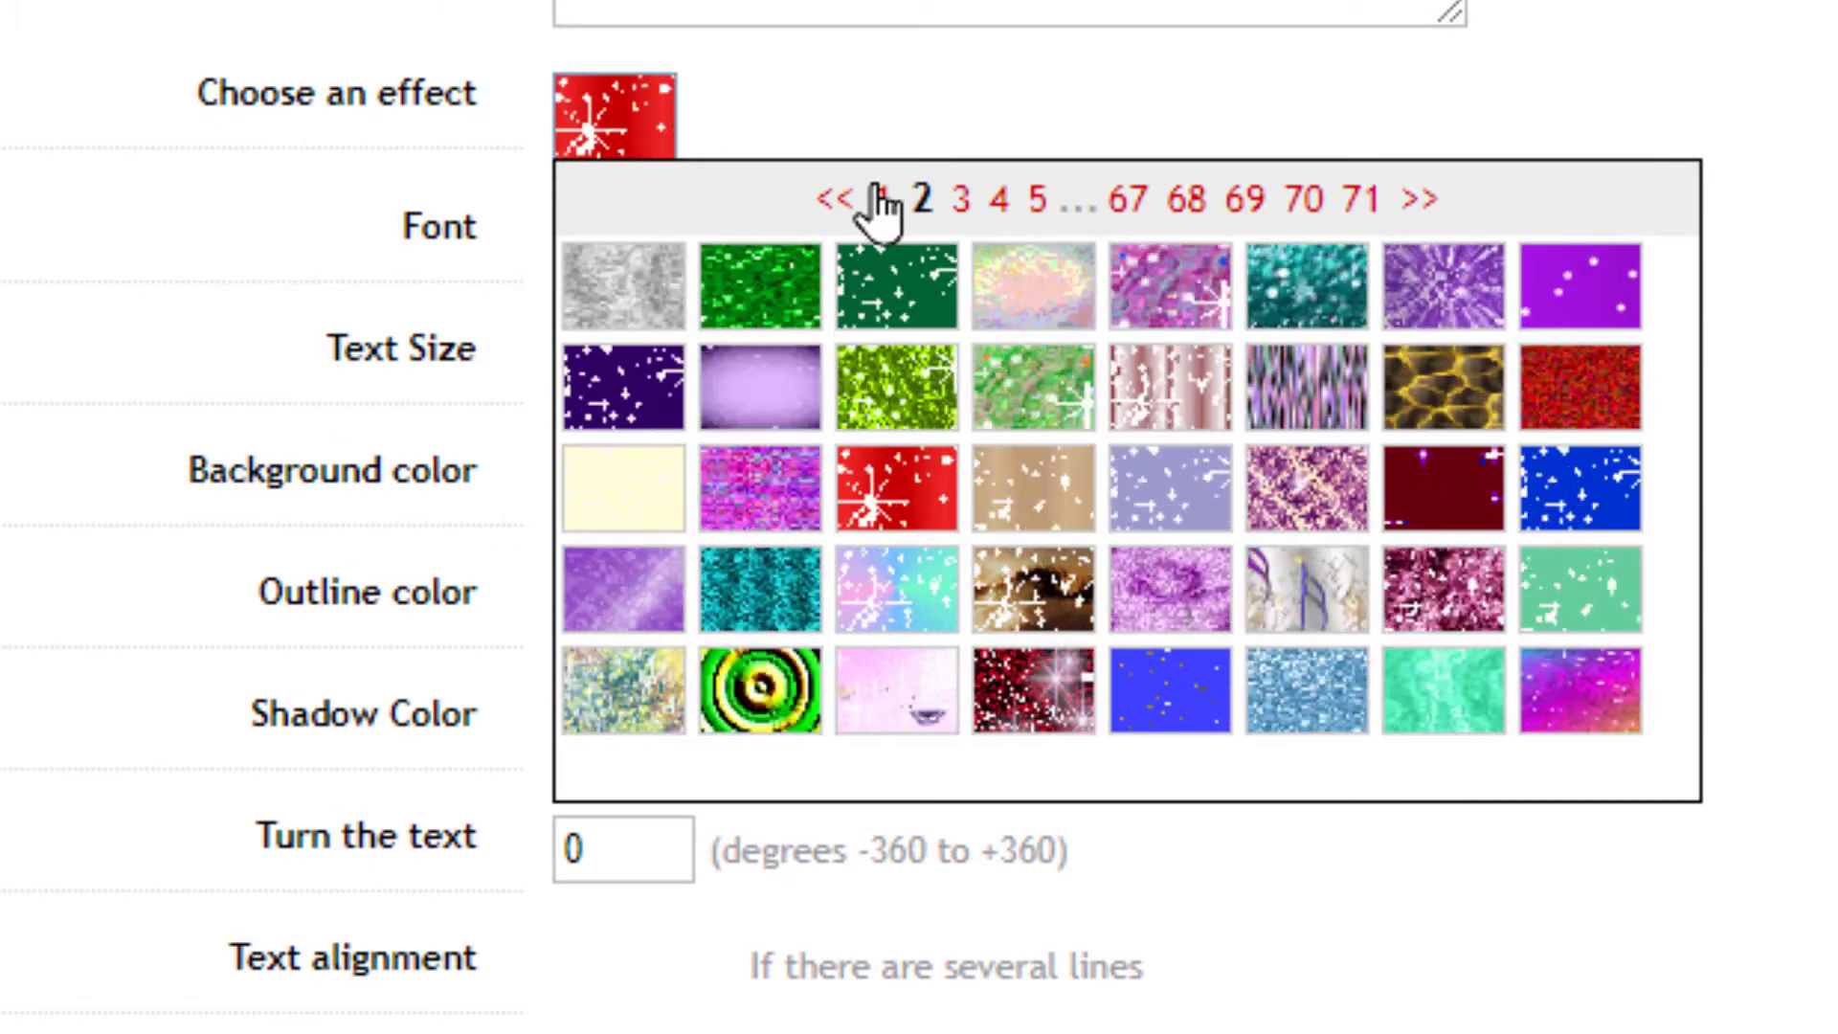
pyautogui.click(878, 197)
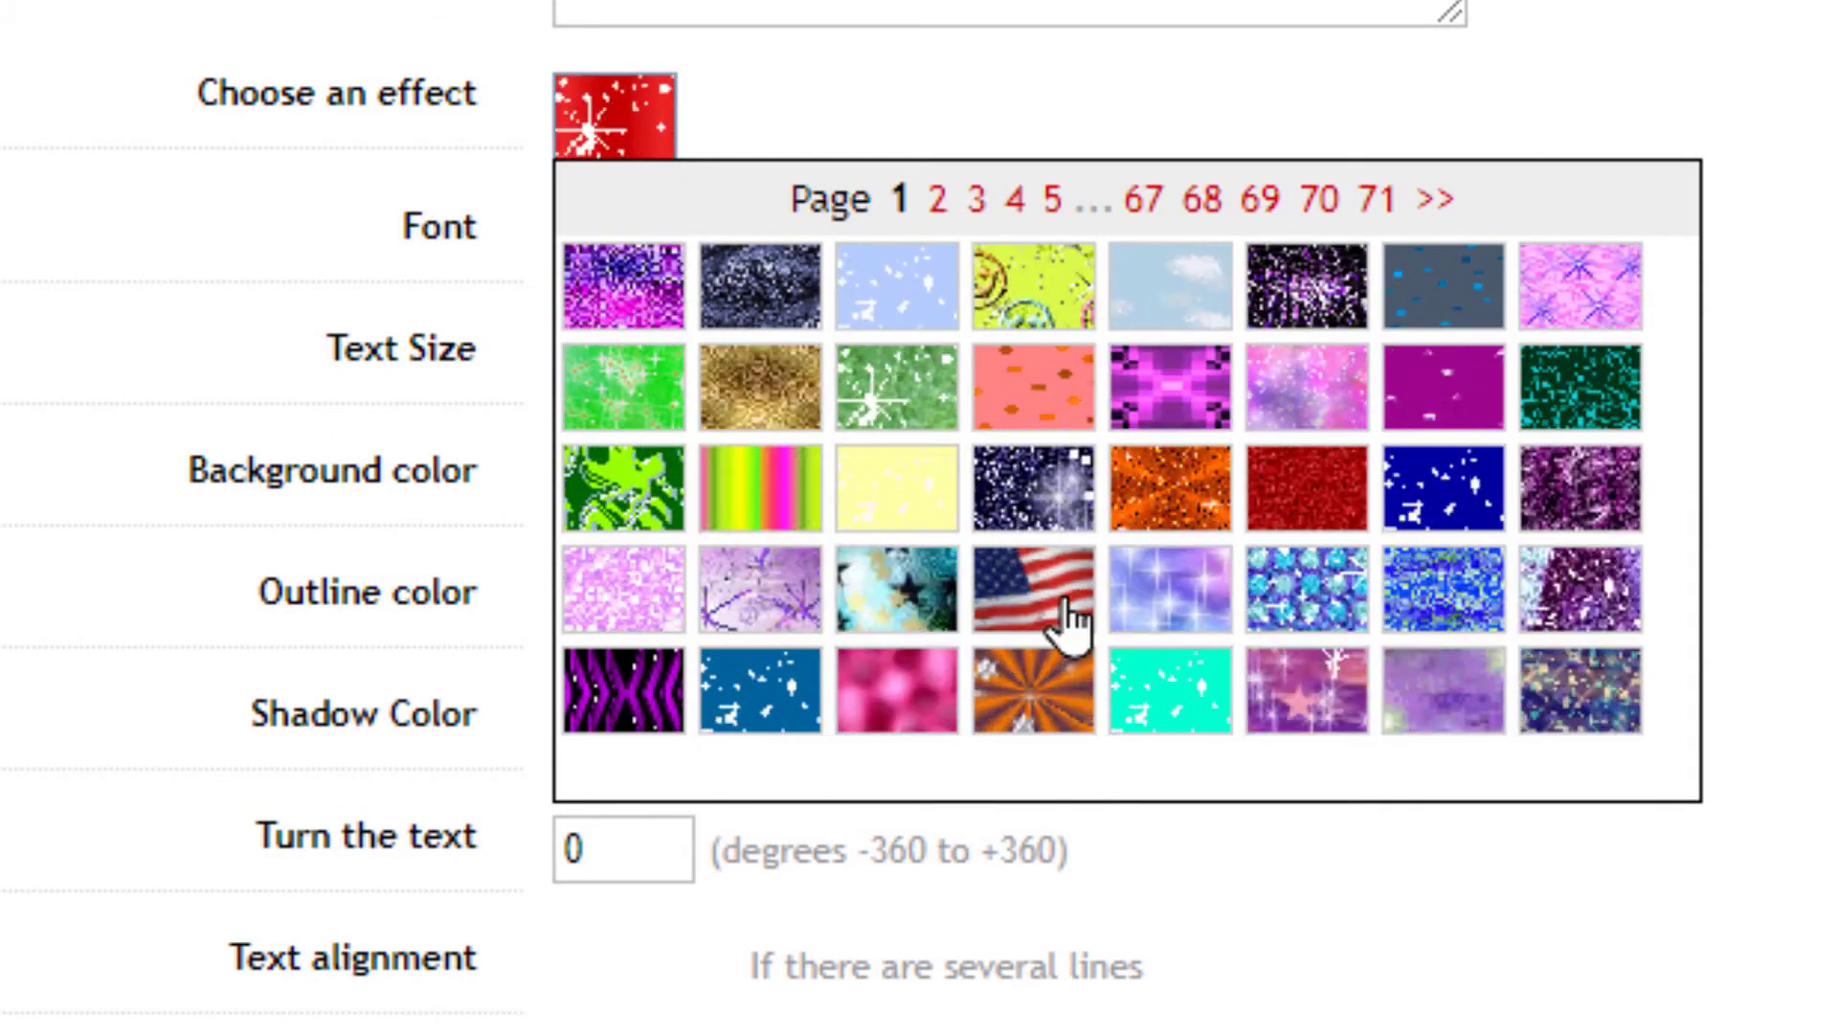
pyautogui.click(1384, 196)
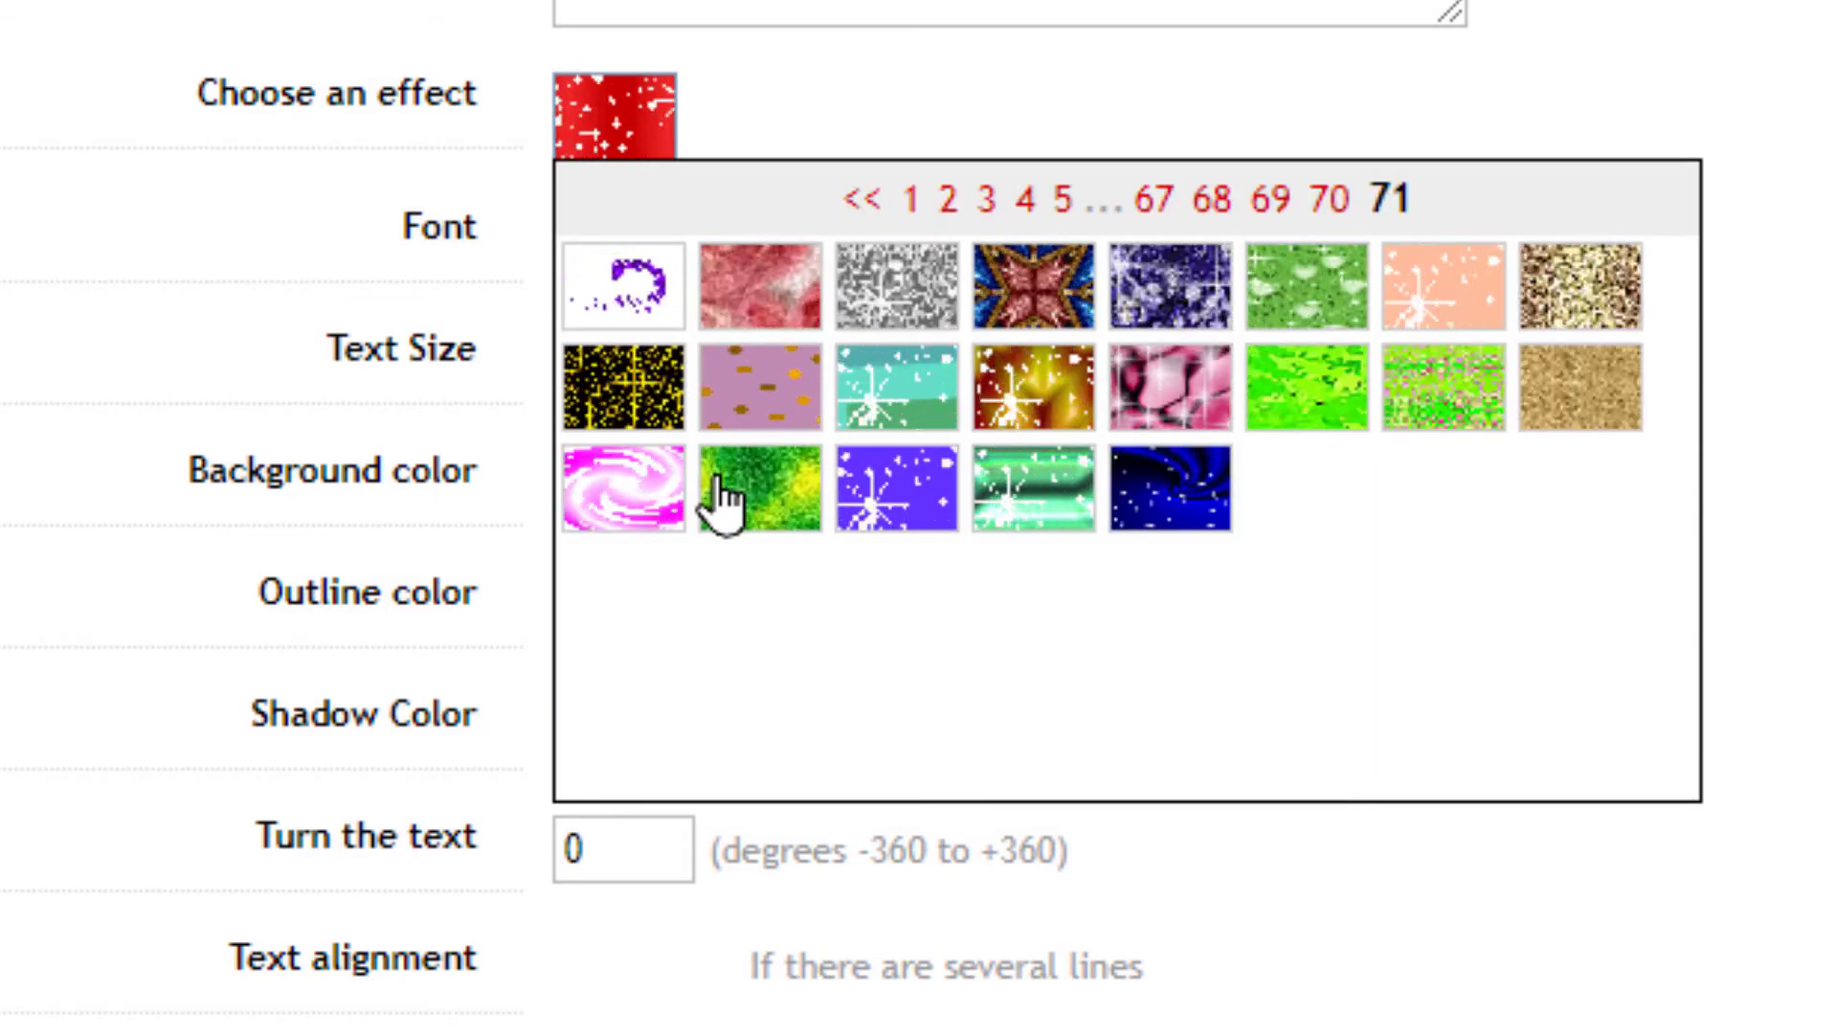
pyautogui.click(1076, 471)
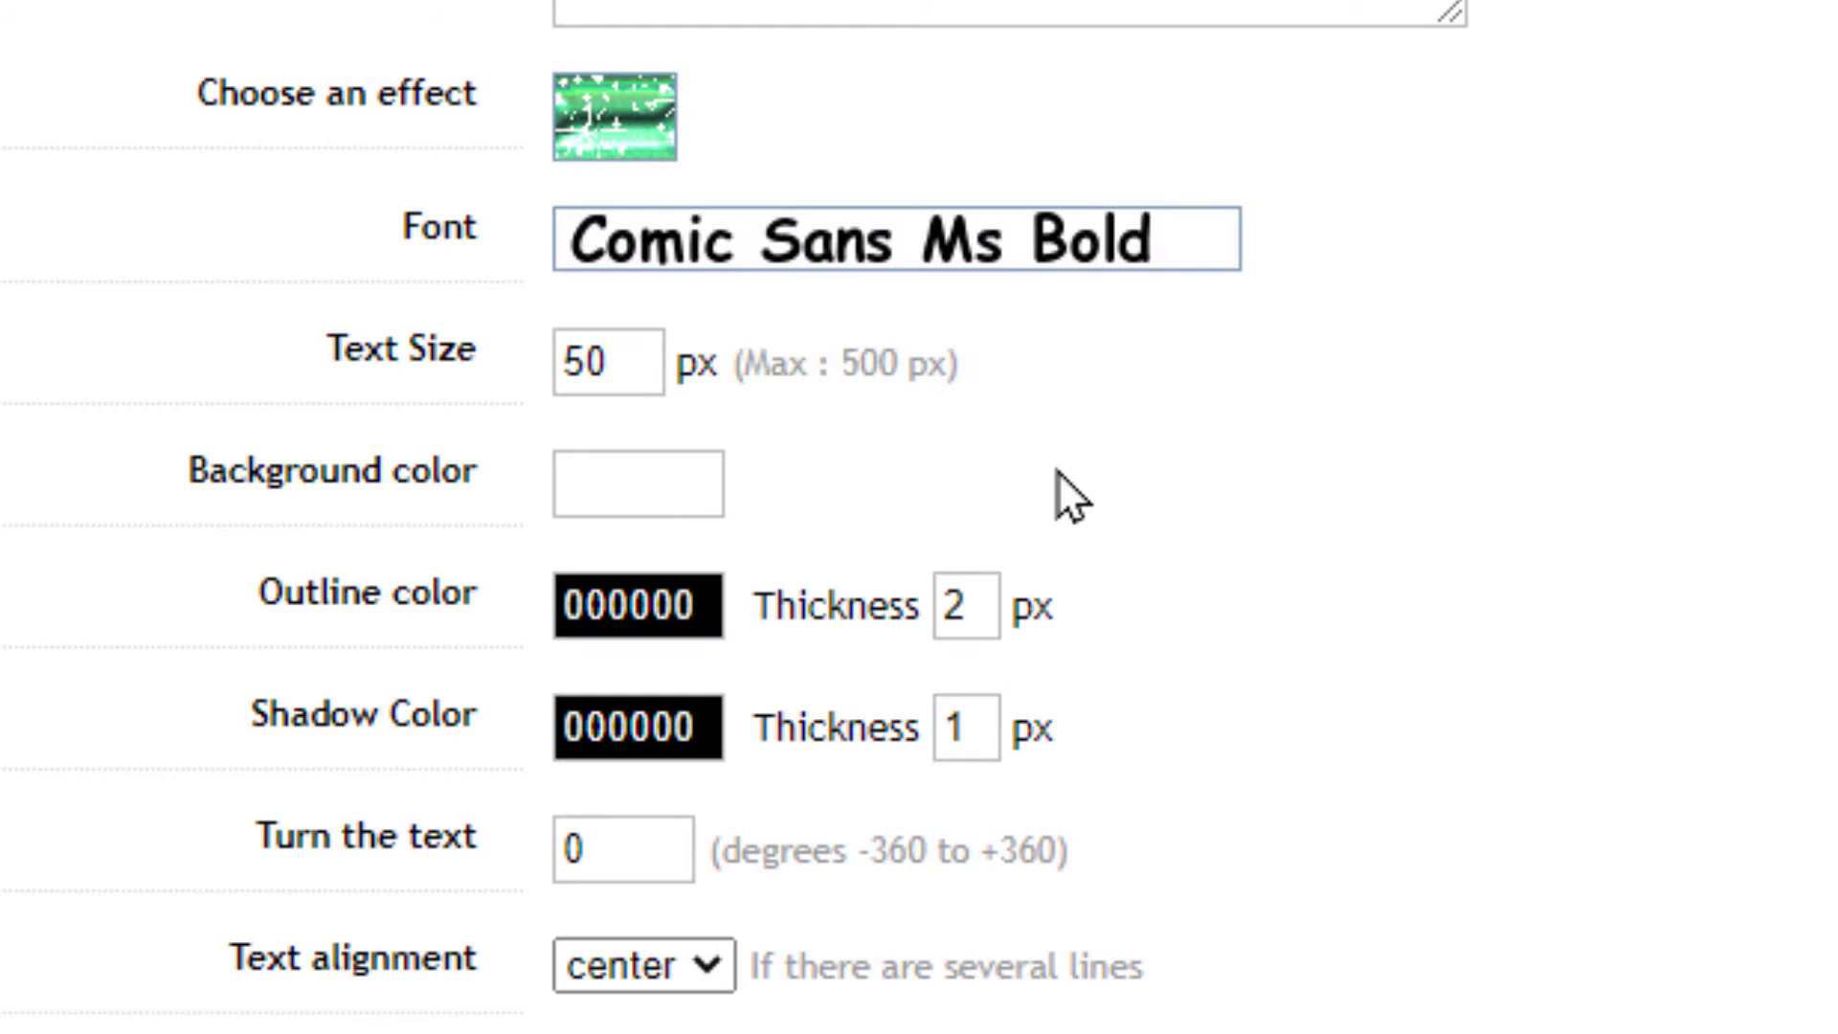
pyautogui.click(543, 761)
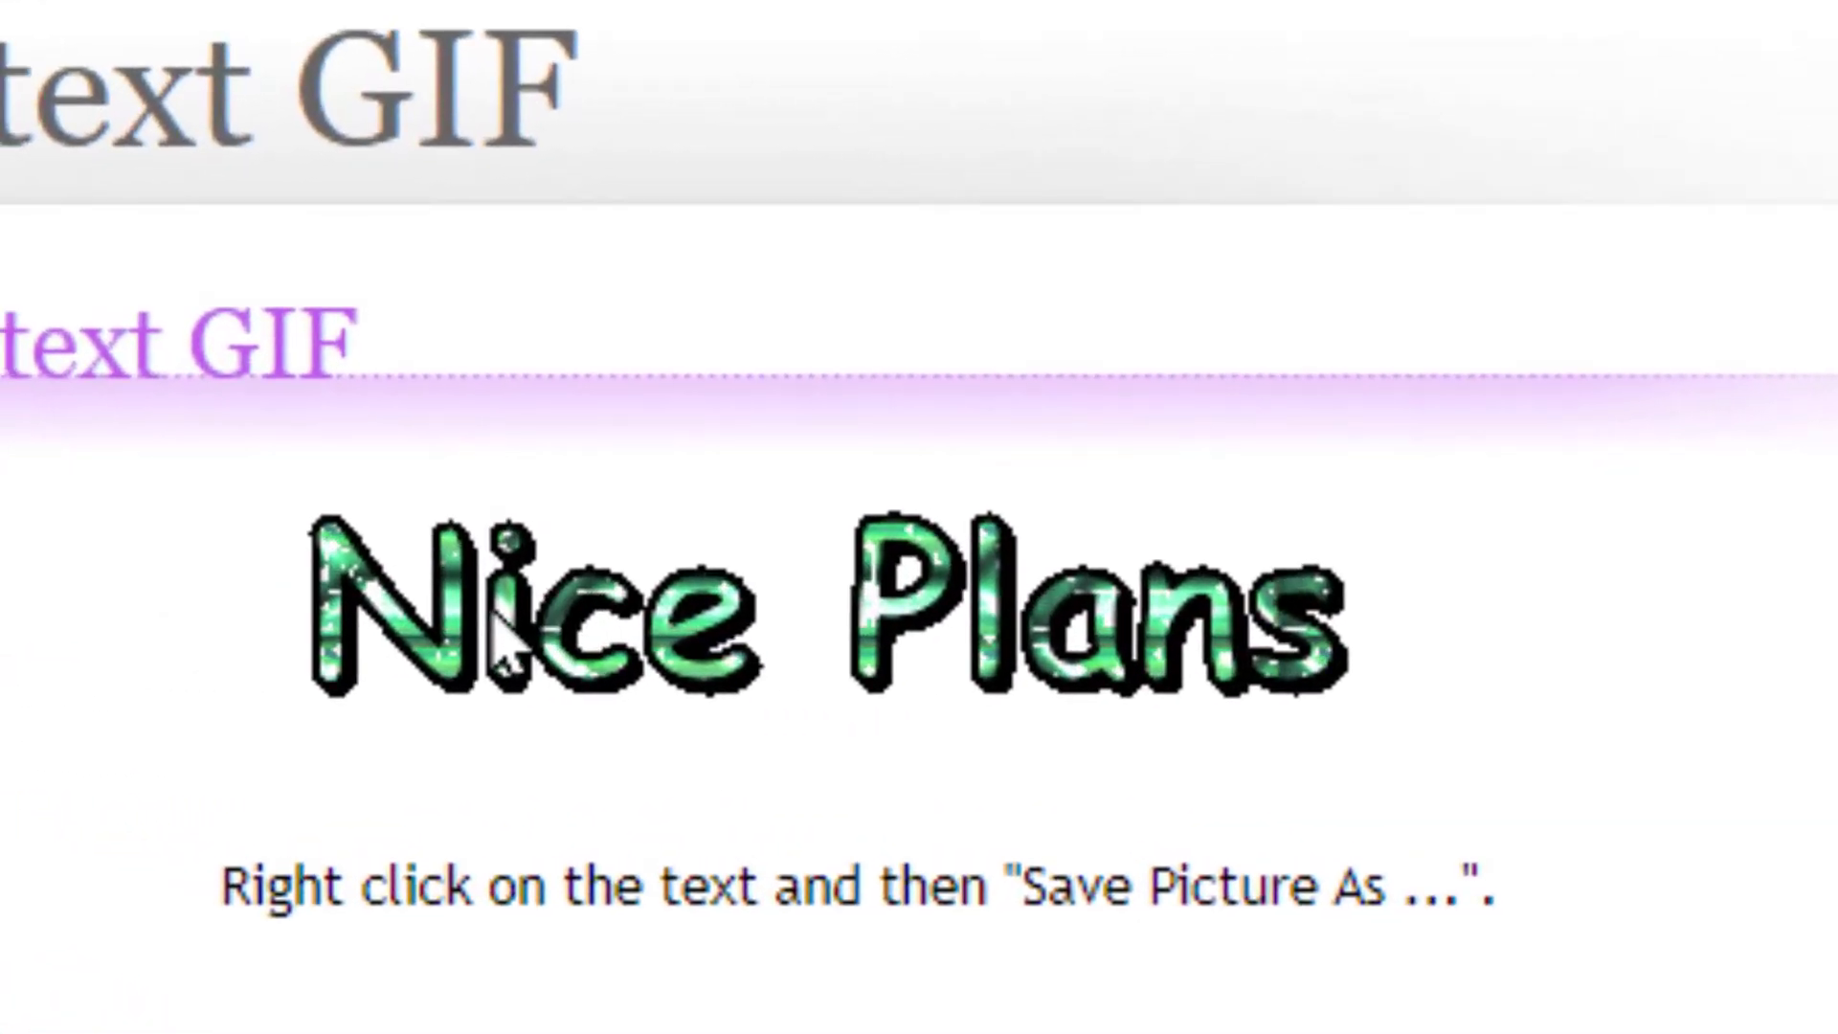
# Start saving the generated "Nice Plans" image as text.gif in CompuServe GIF format
pyautogui.rightClick(193, 622)
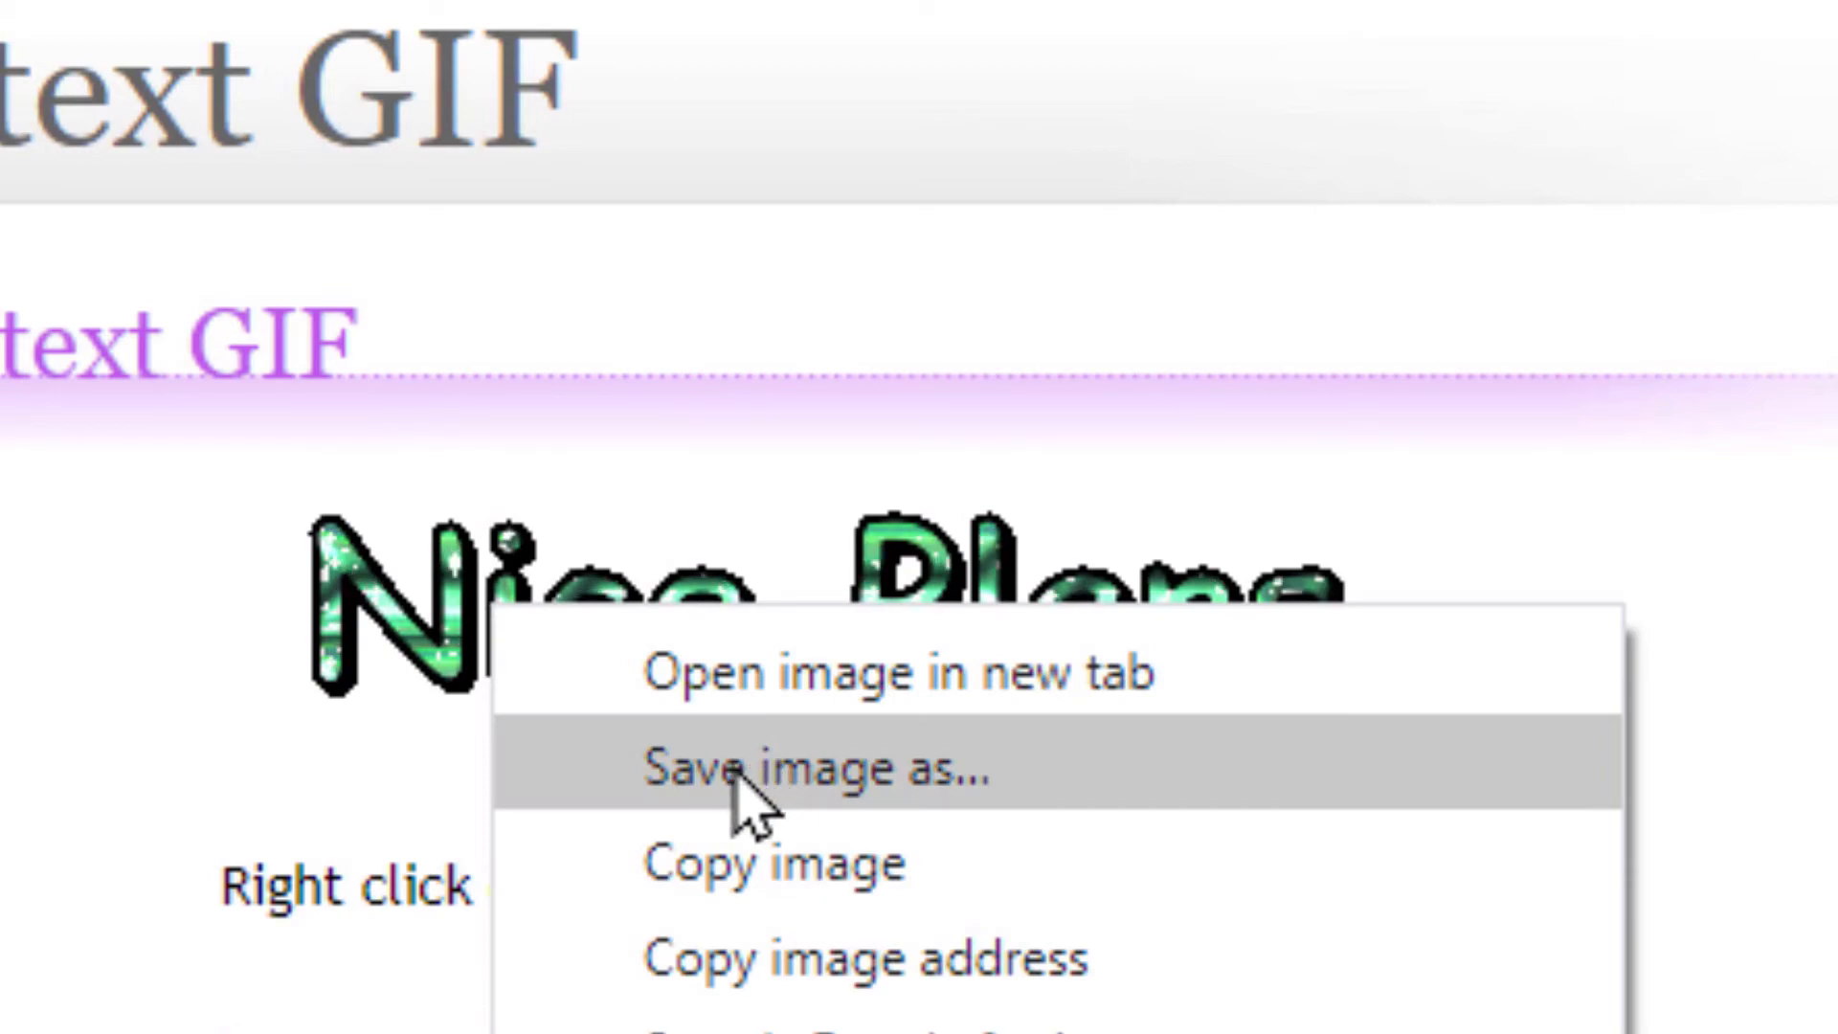
pyautogui.click(742, 794)
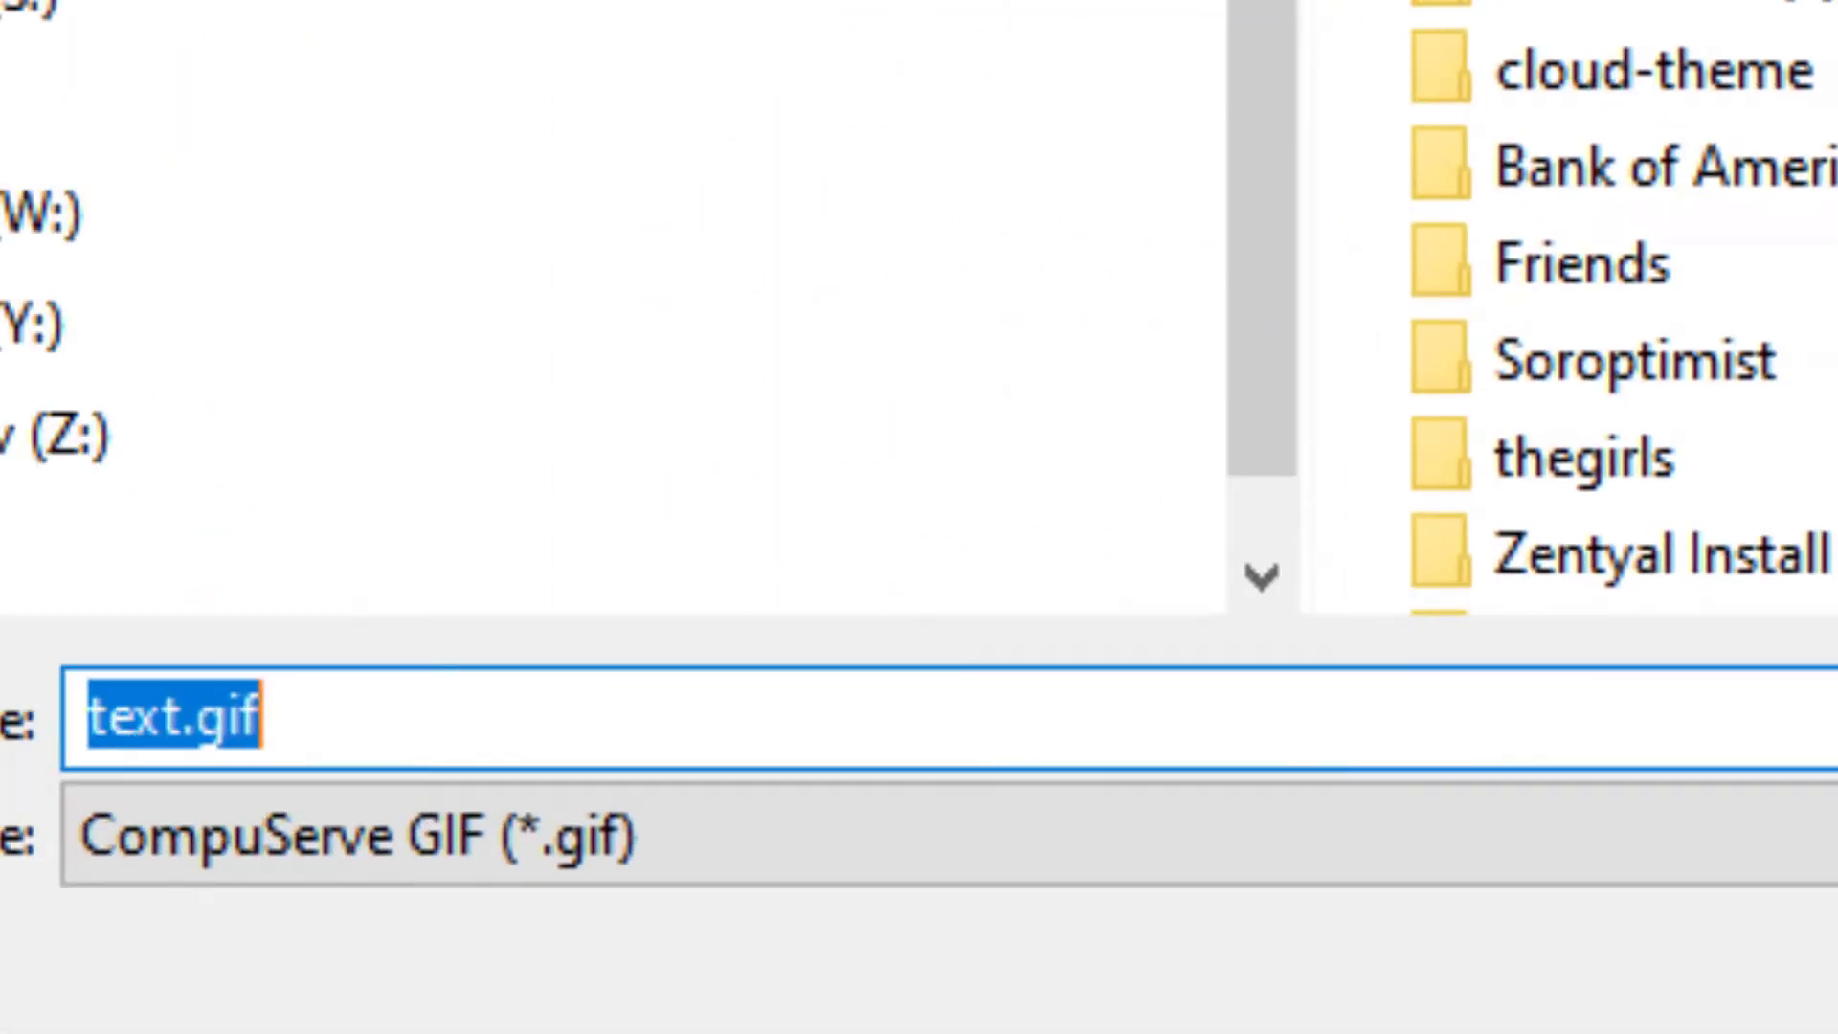
pyautogui.click(549, 682)
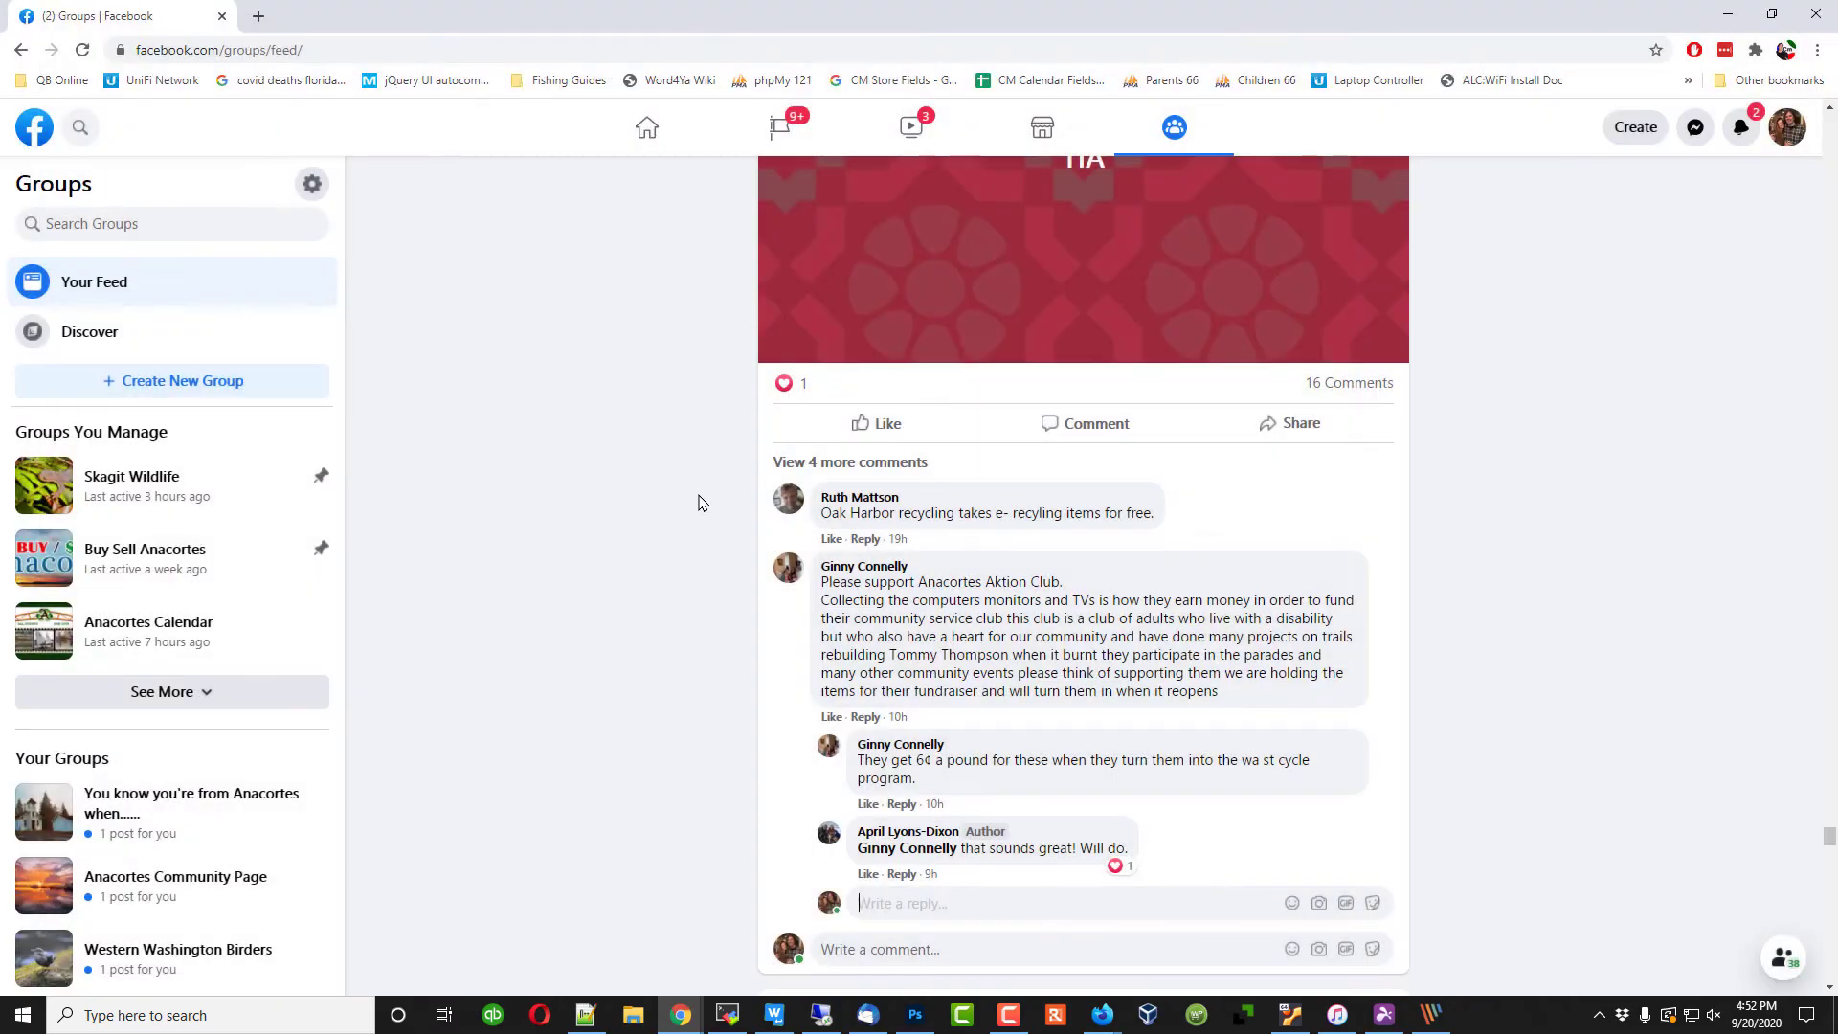
# Switch to Thunderbird, open the account settings, enlarge the dialog, and examine the HTML file attached as the default identity's signature
pyautogui.click(868, 1014)
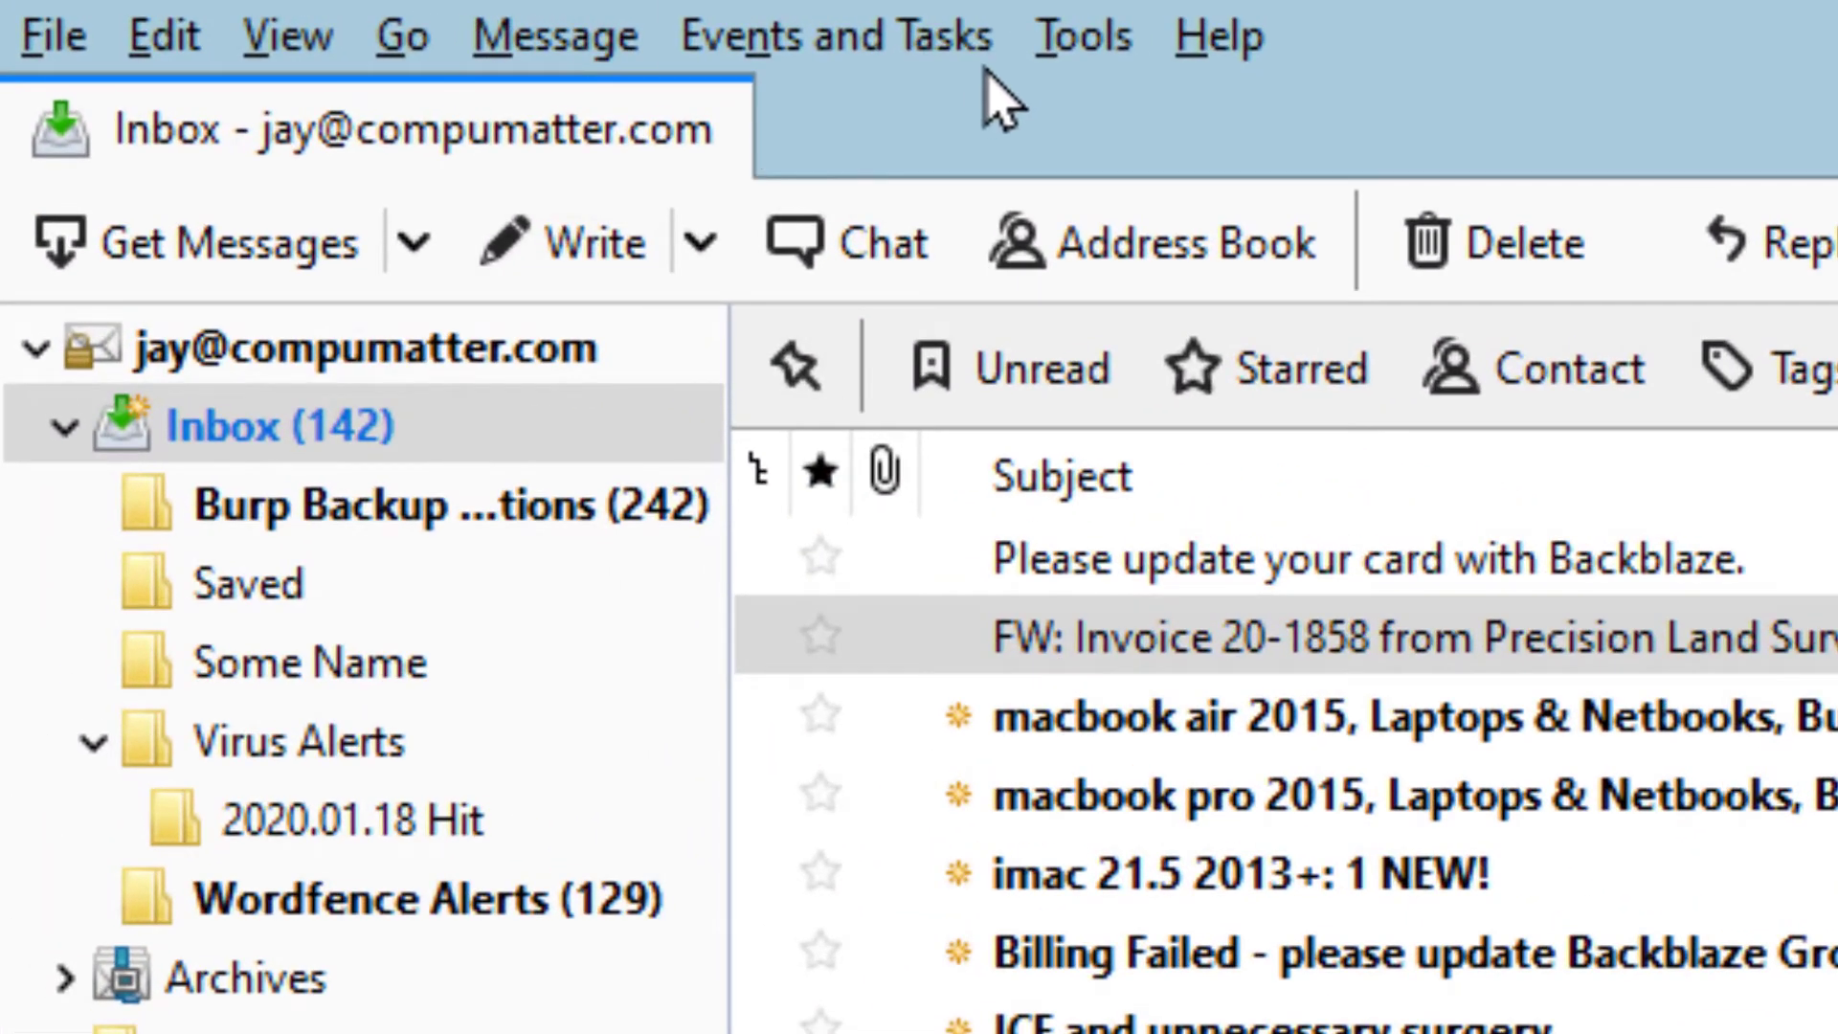
pyautogui.click(1092, 43)
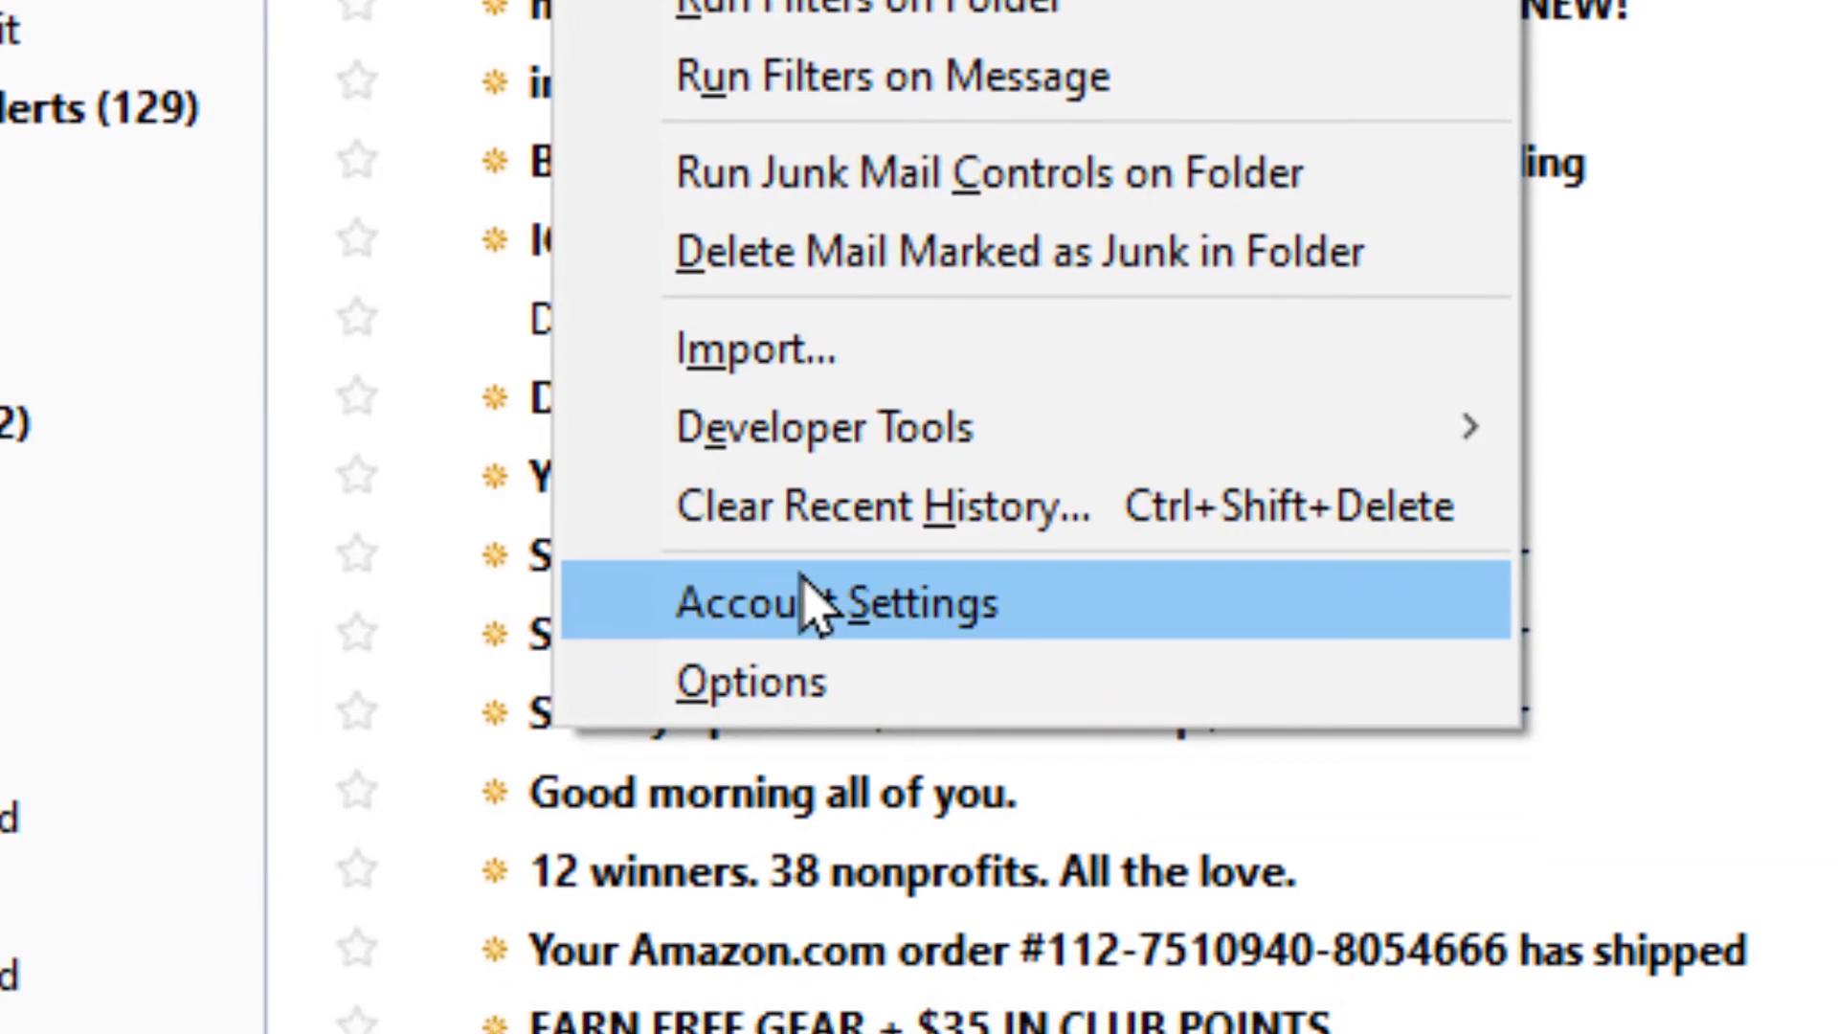
pyautogui.click(802, 577)
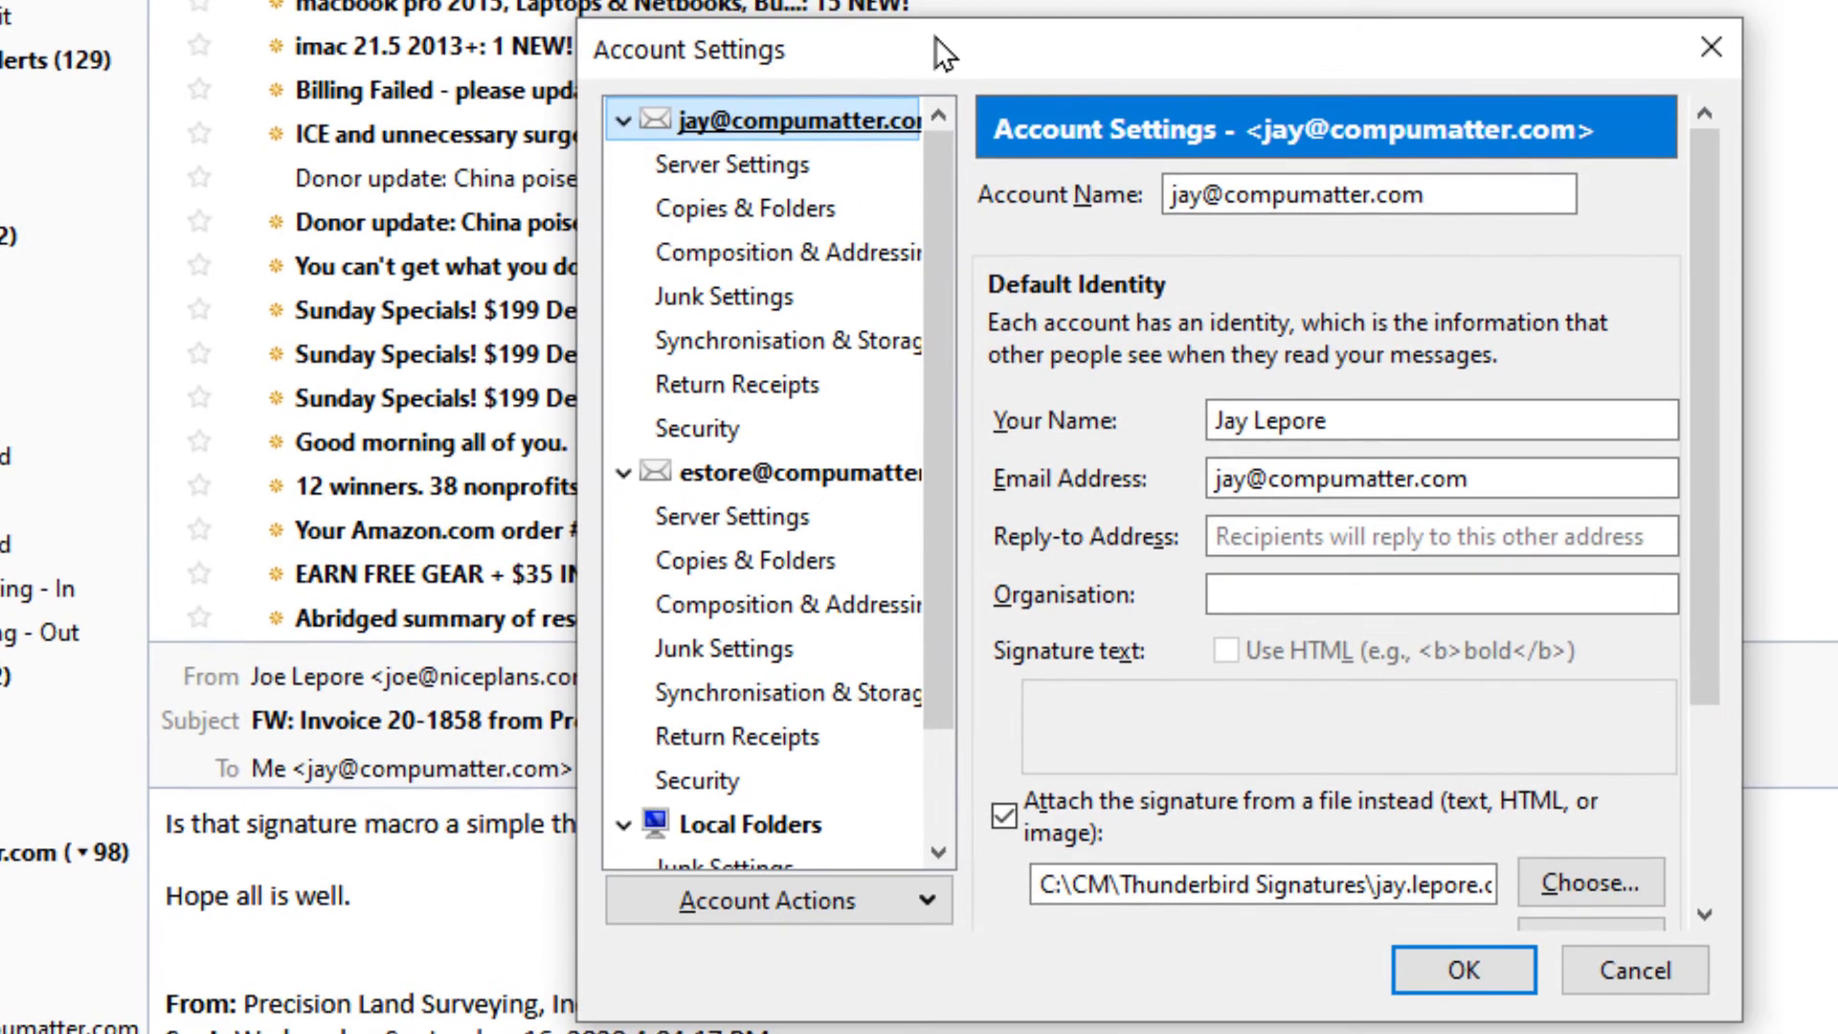
pyautogui.moveTo(1740, 1020); pyautogui.dragTo(1837, 1033)
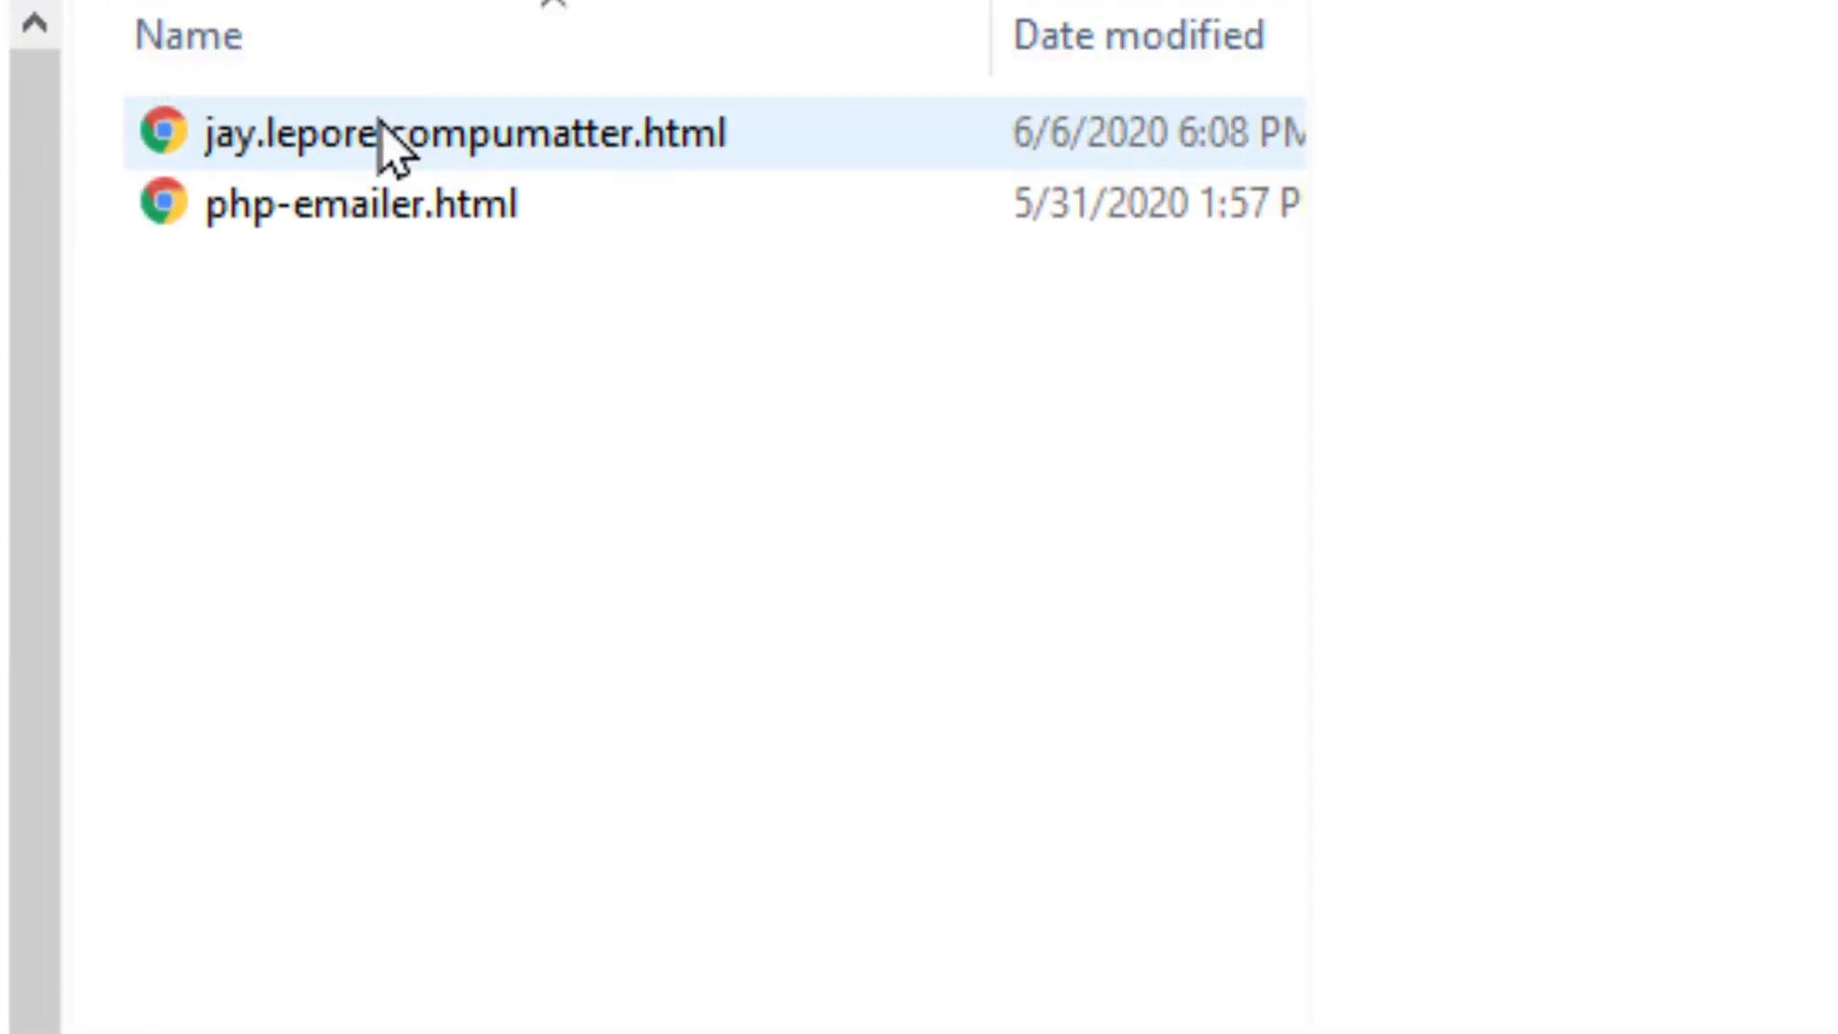
pyautogui.rightClick(390, 287)
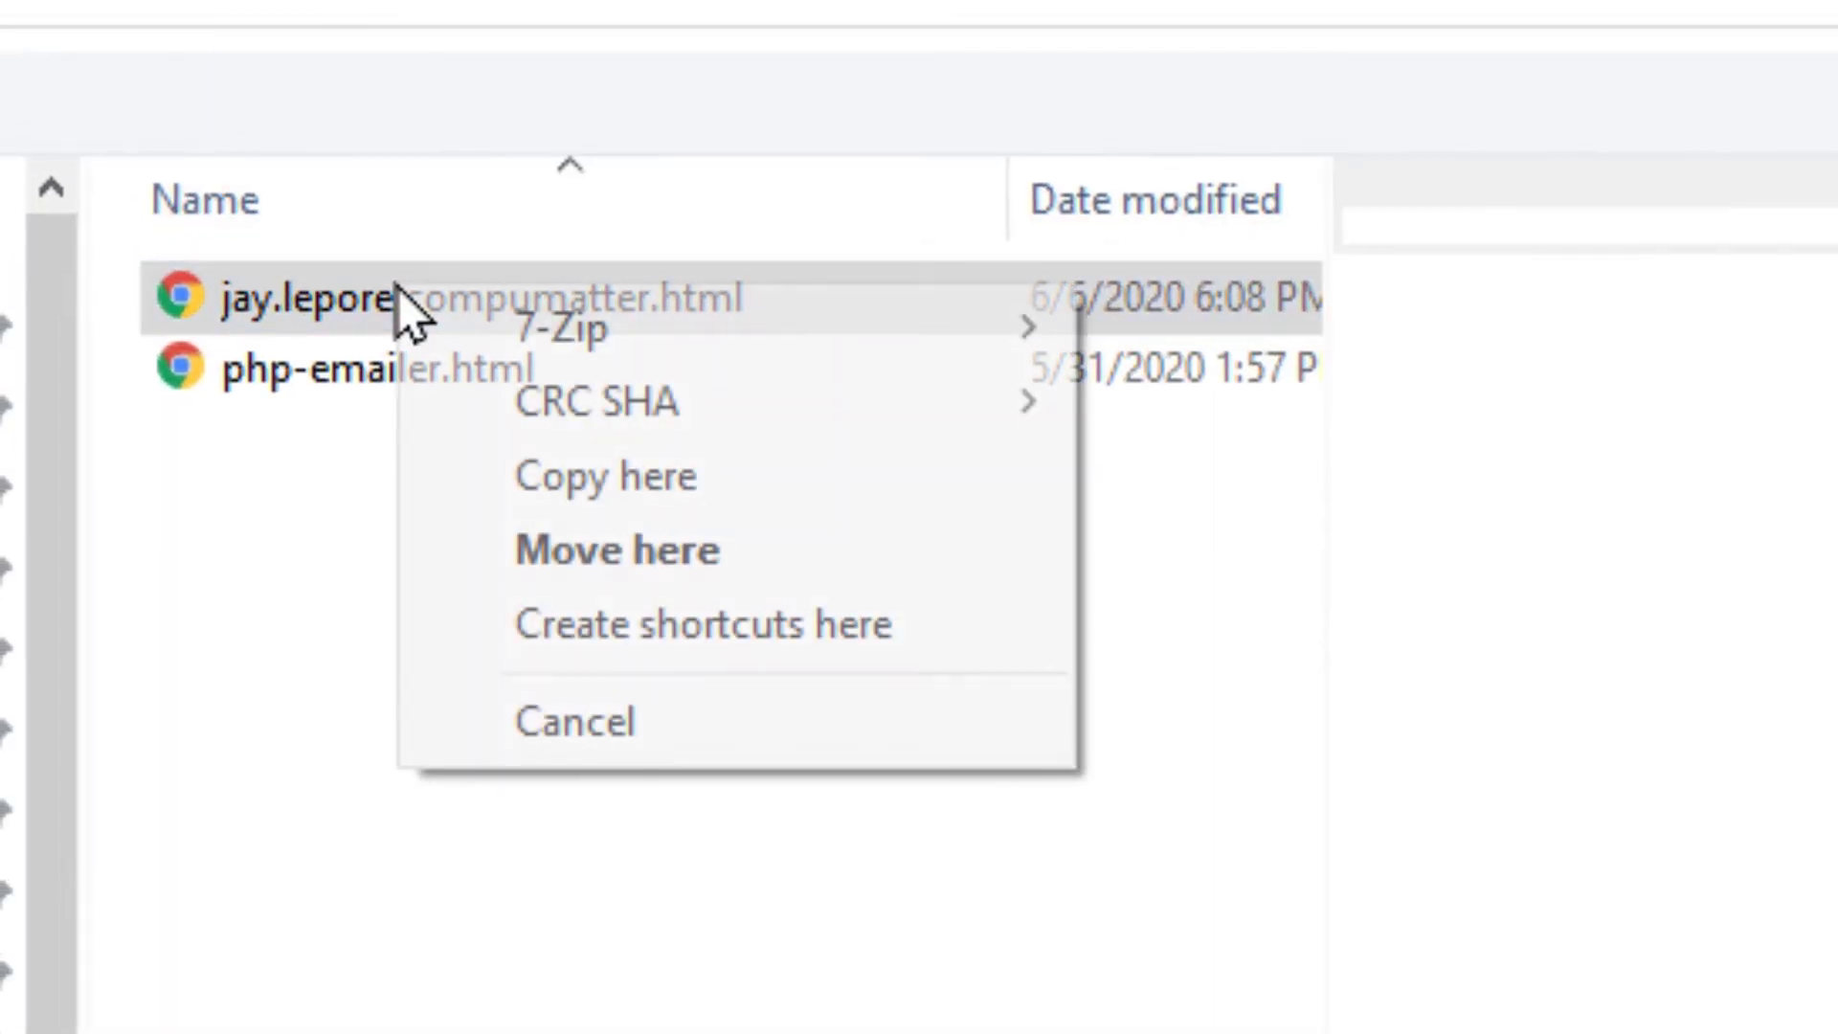
pyautogui.press('Escape')
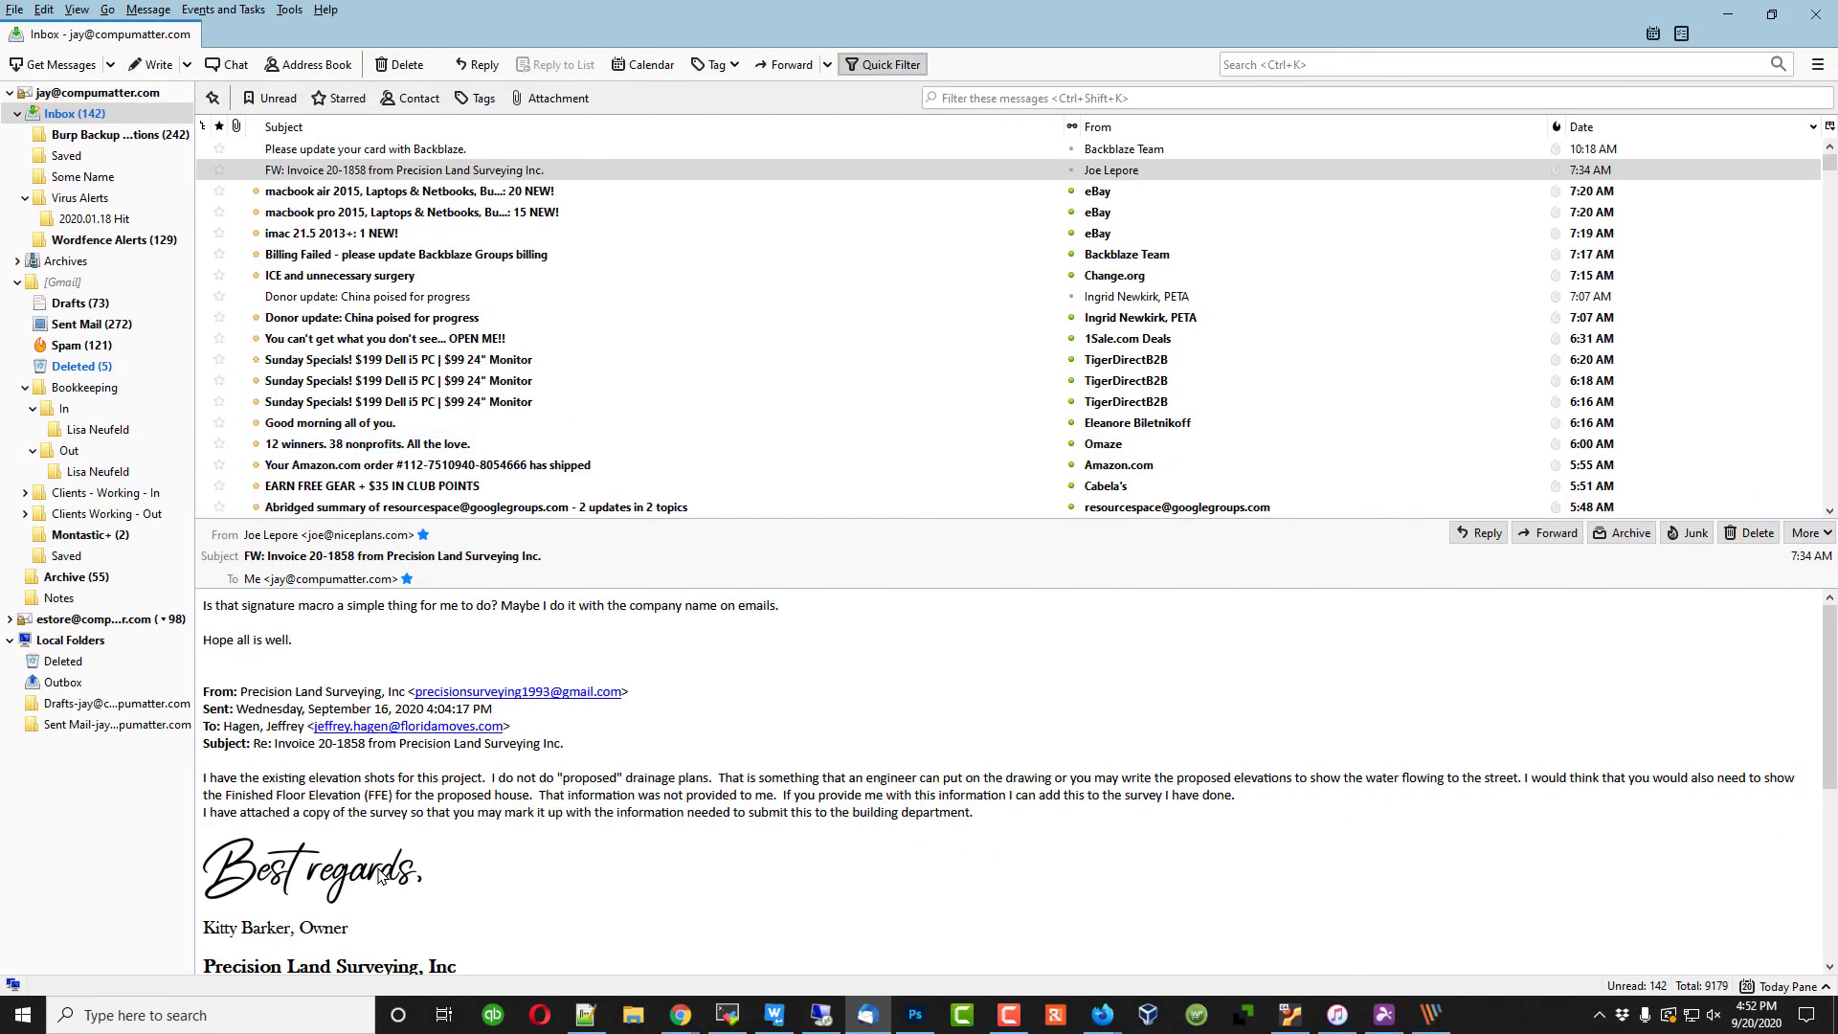
pyautogui.scroll(-5, 541, 806)
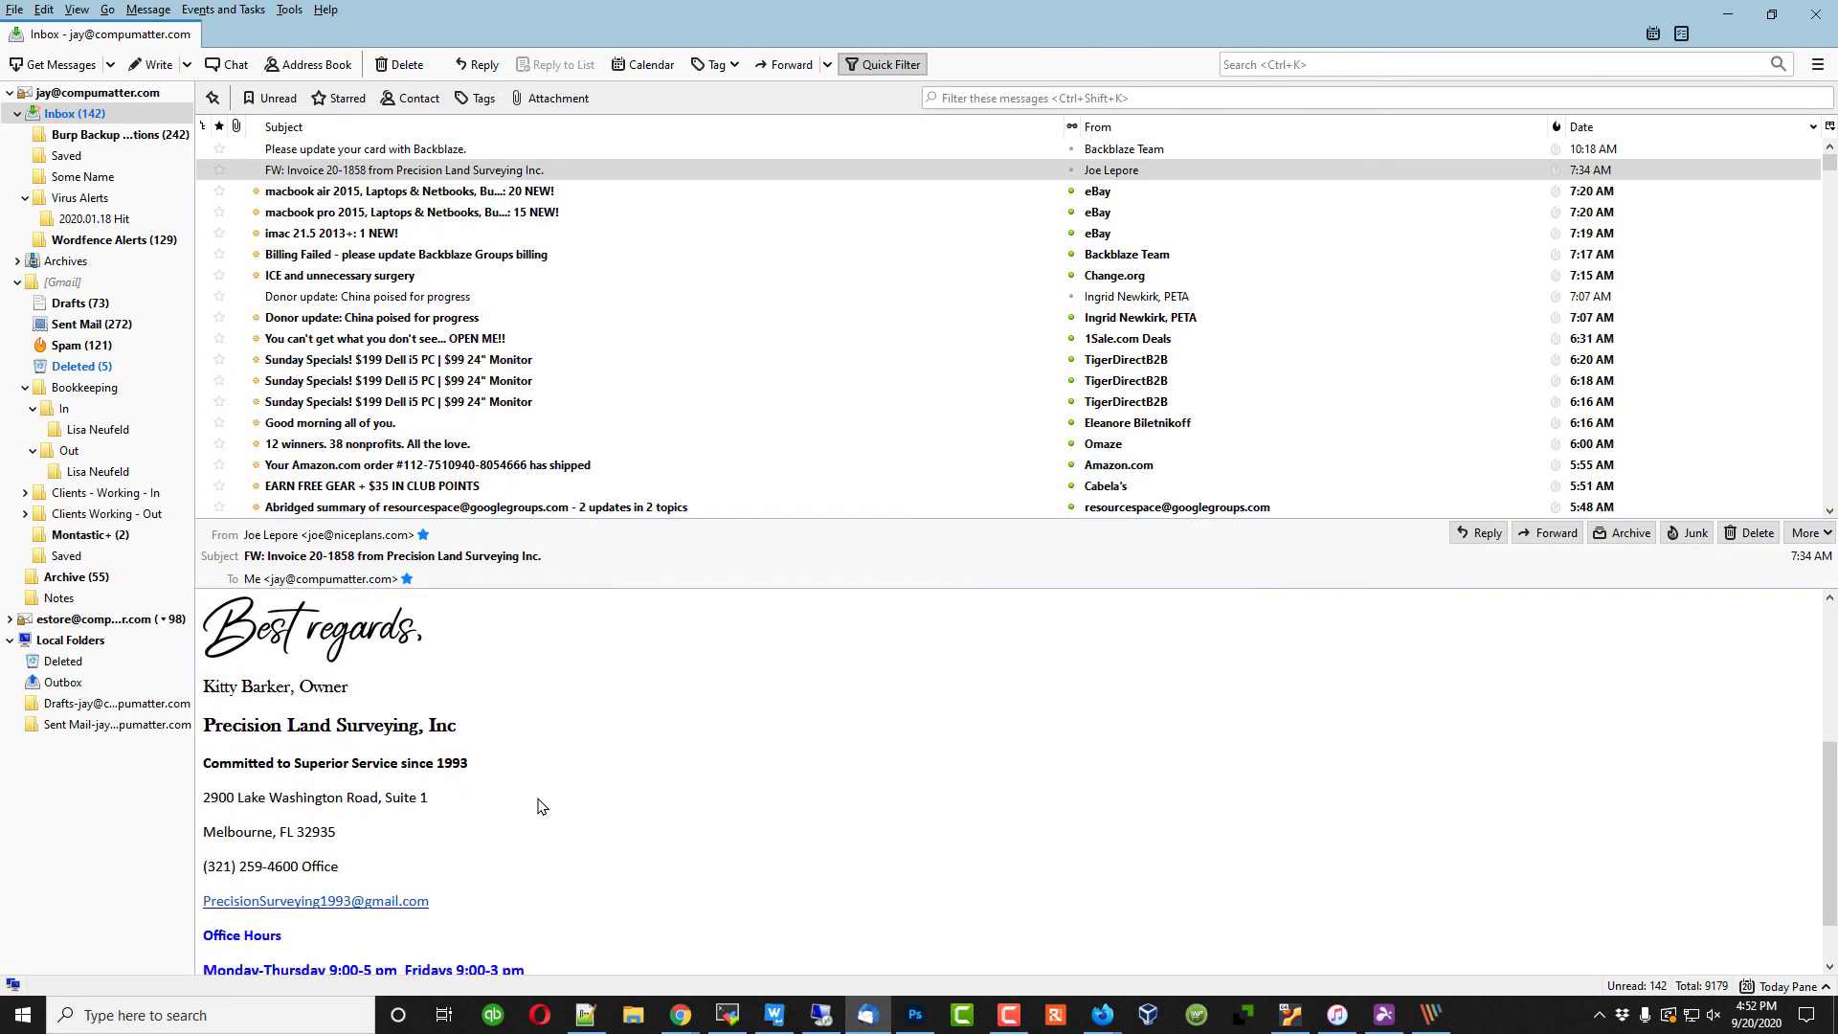
pyautogui.click(1009, 1014)
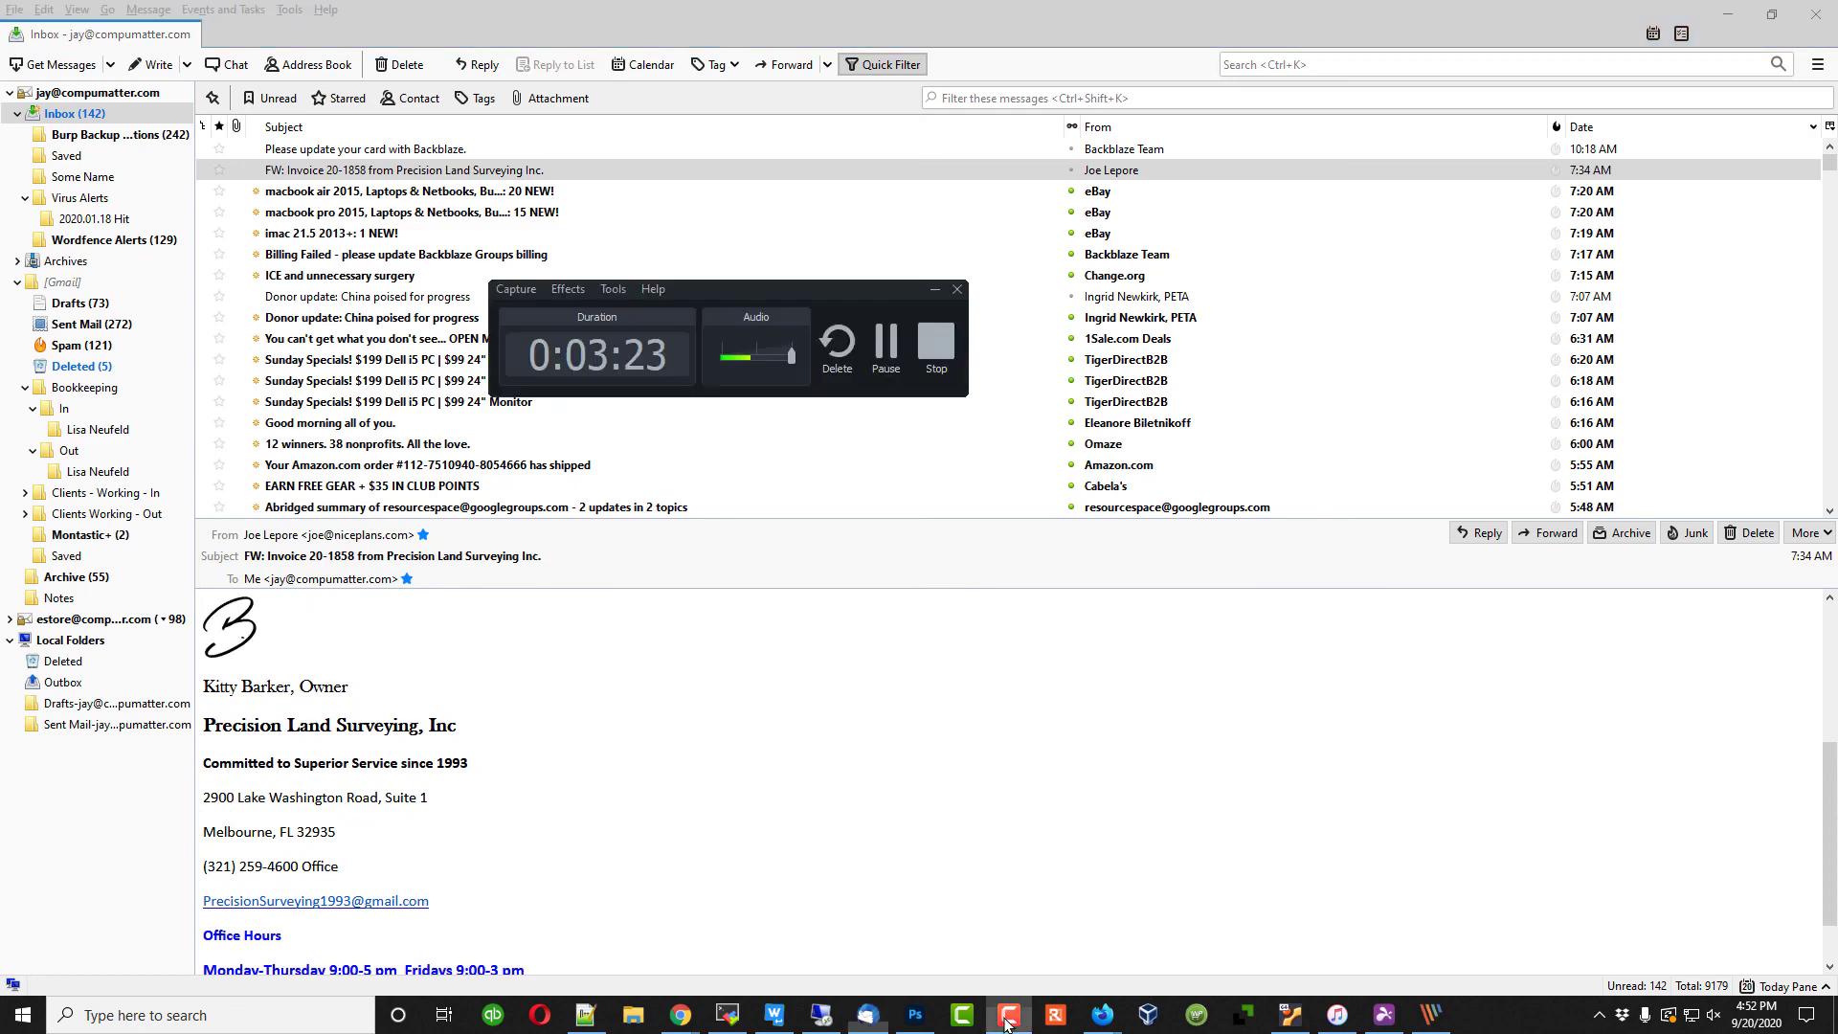